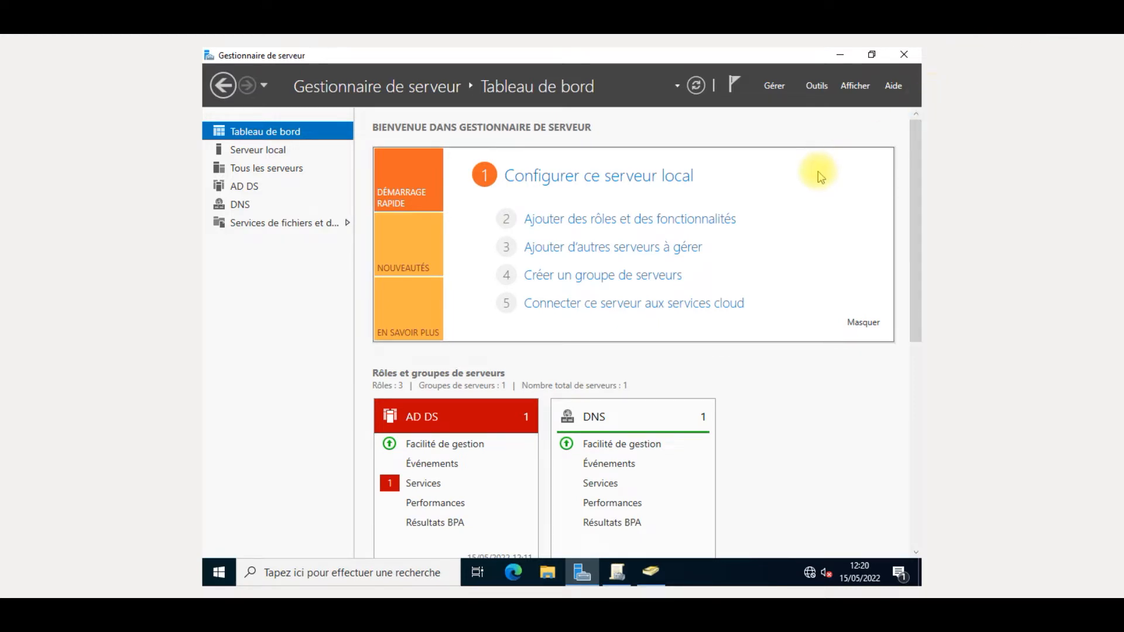
# - Glance at the Outils menu, then bring the Gestion de stratégie de groupe console in front of Server Manager
pyautogui.click(815, 85)
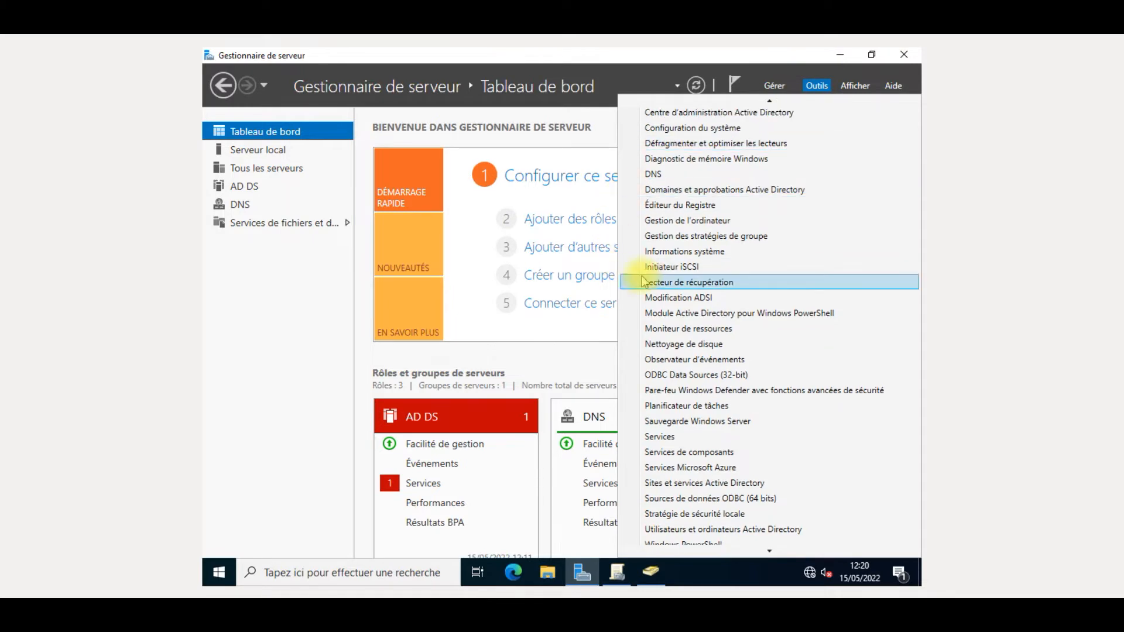
pyautogui.click(477, 360)
pyautogui.moveTo(606, 580)
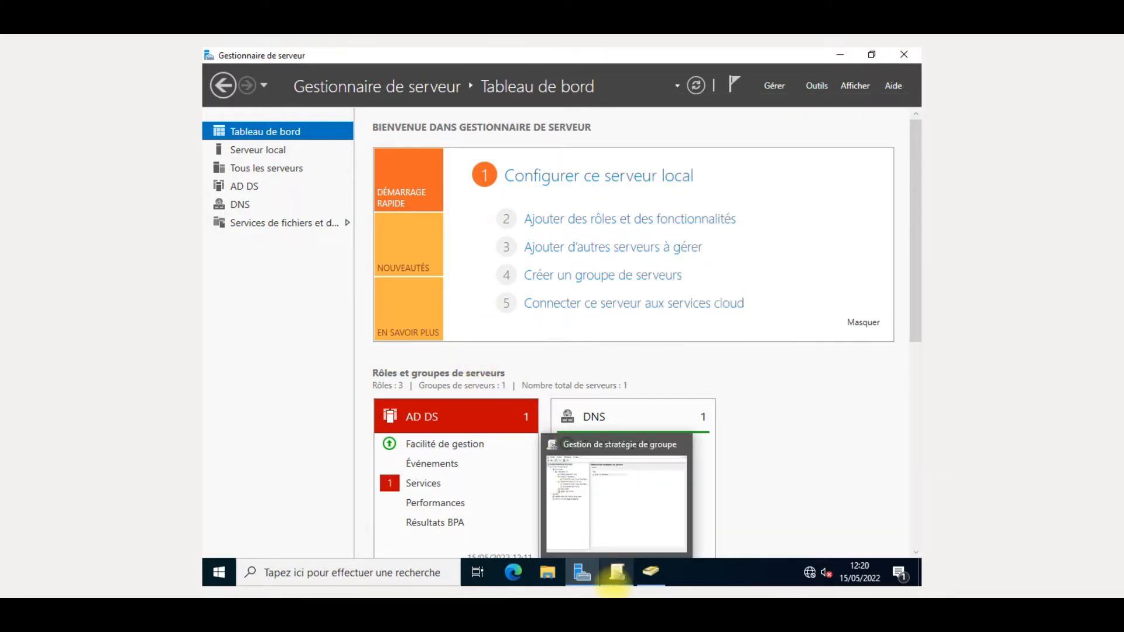
pyautogui.click(606, 580)
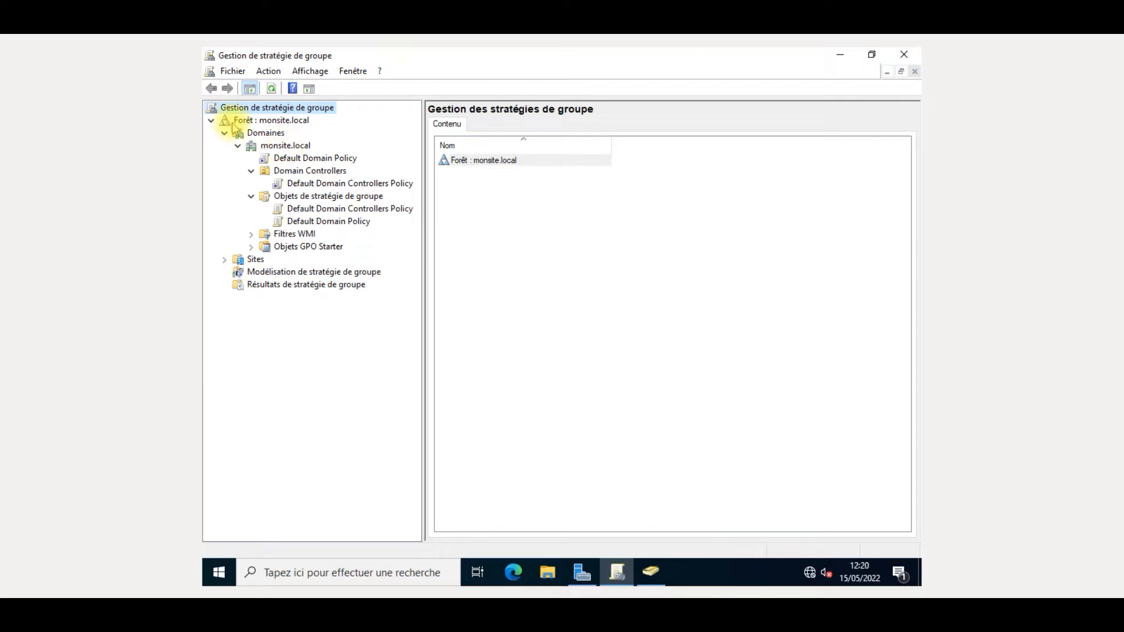
# - Open Default Domain Policy in its editor, browse Configuration ordinateur > Stratégies, then close the editor
pyautogui.click(288, 159)
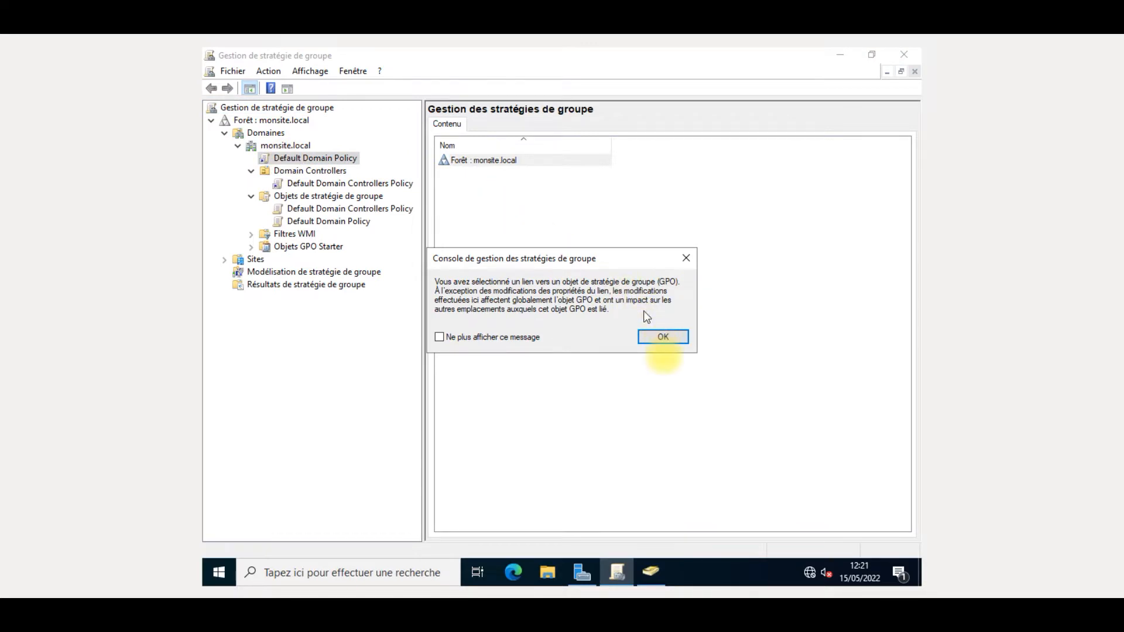
pyautogui.click(664, 338)
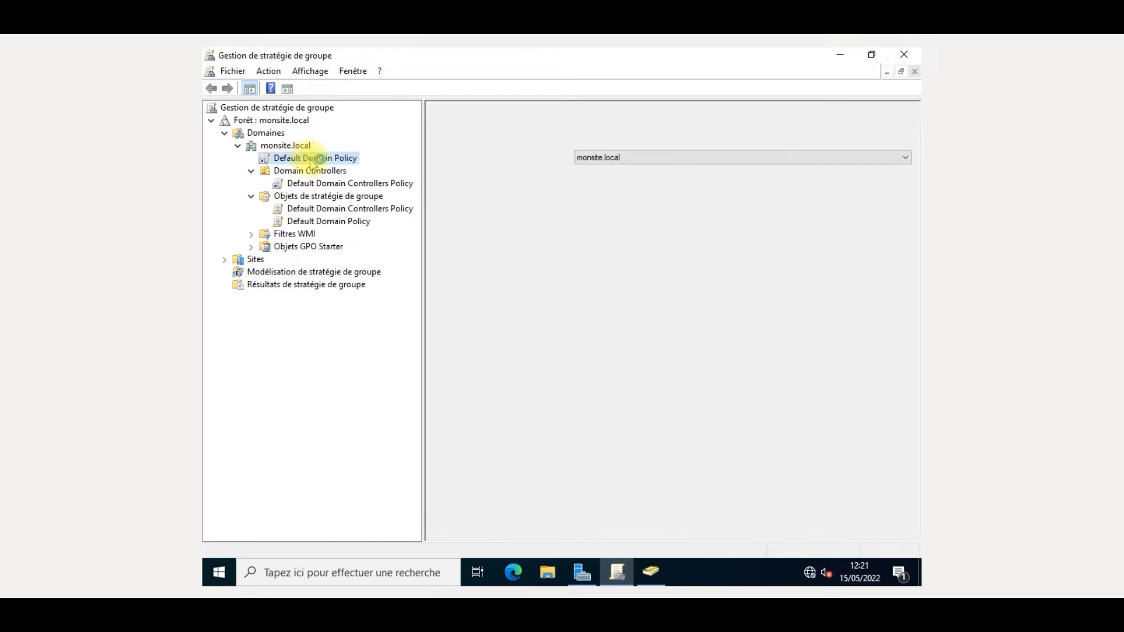
pyautogui.rightClick(310, 161)
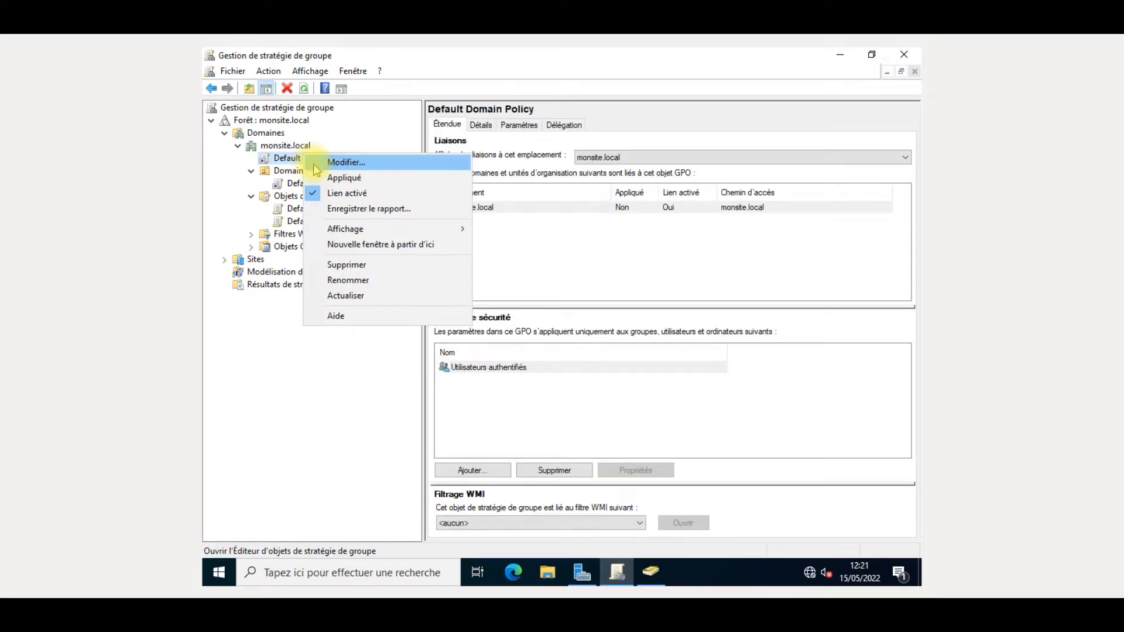
pyautogui.click(314, 164)
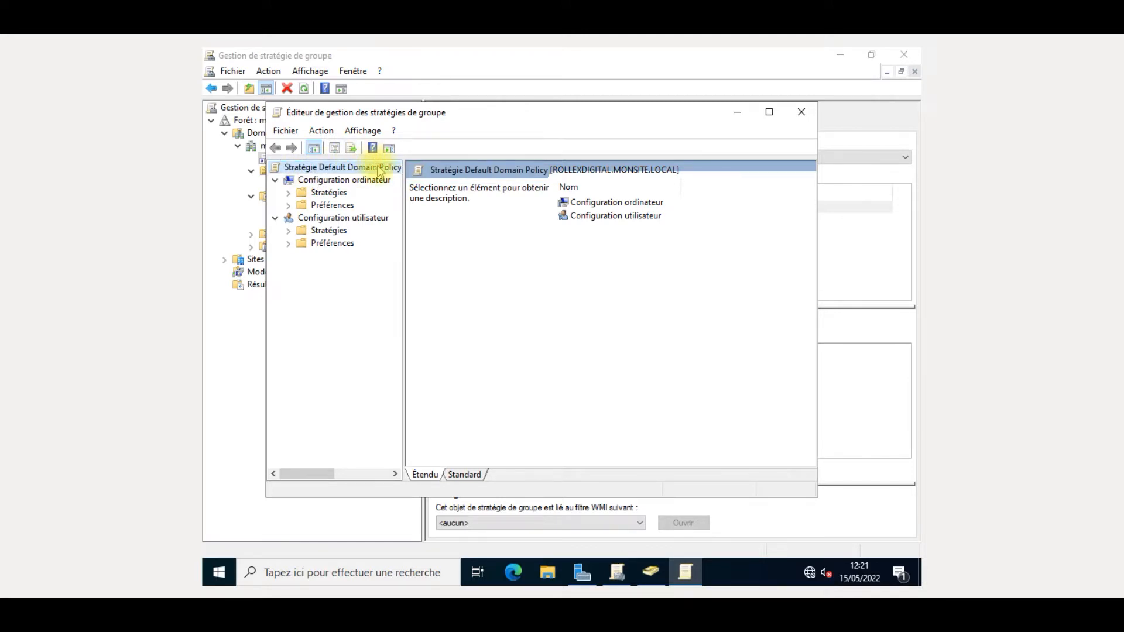
pyautogui.doubleClick(601, 203)
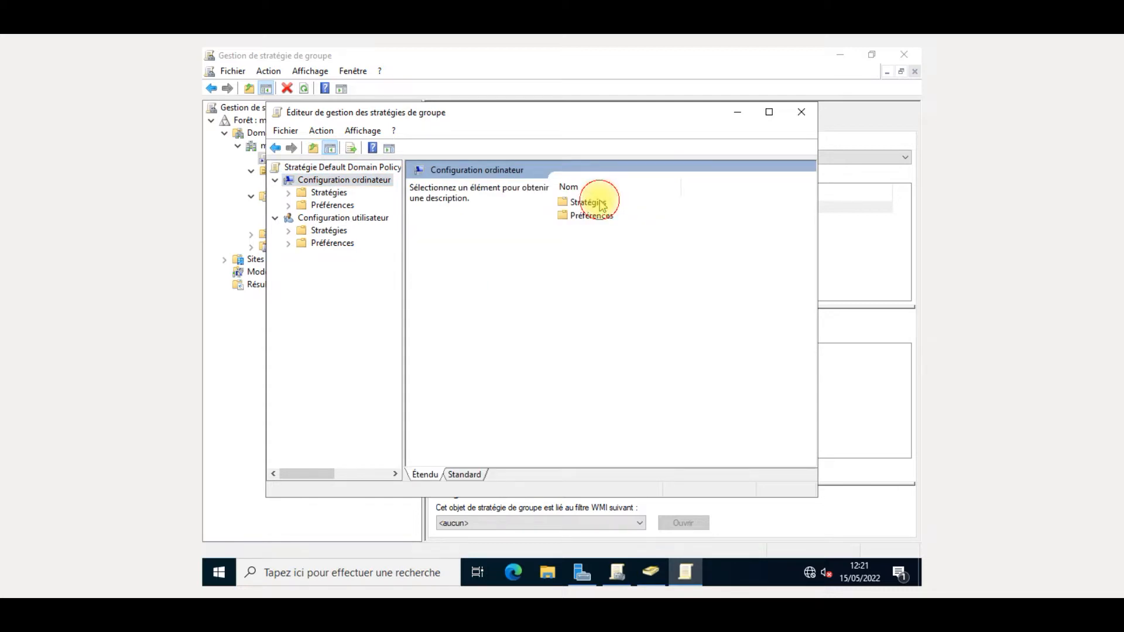
pyautogui.doubleClick(601, 203)
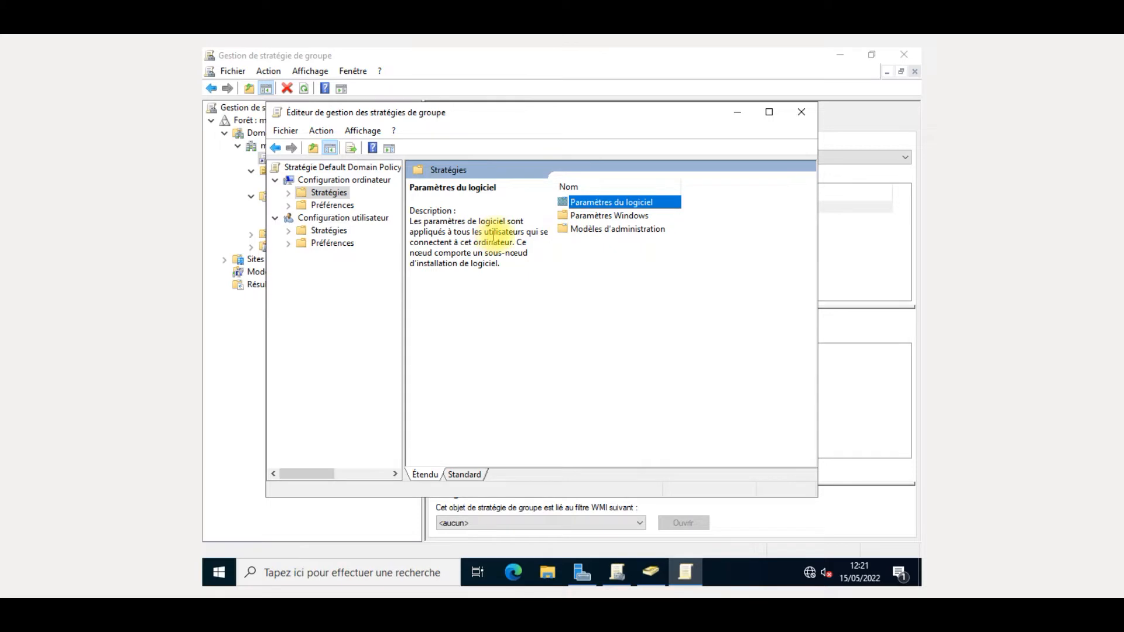
pyautogui.click(802, 113)
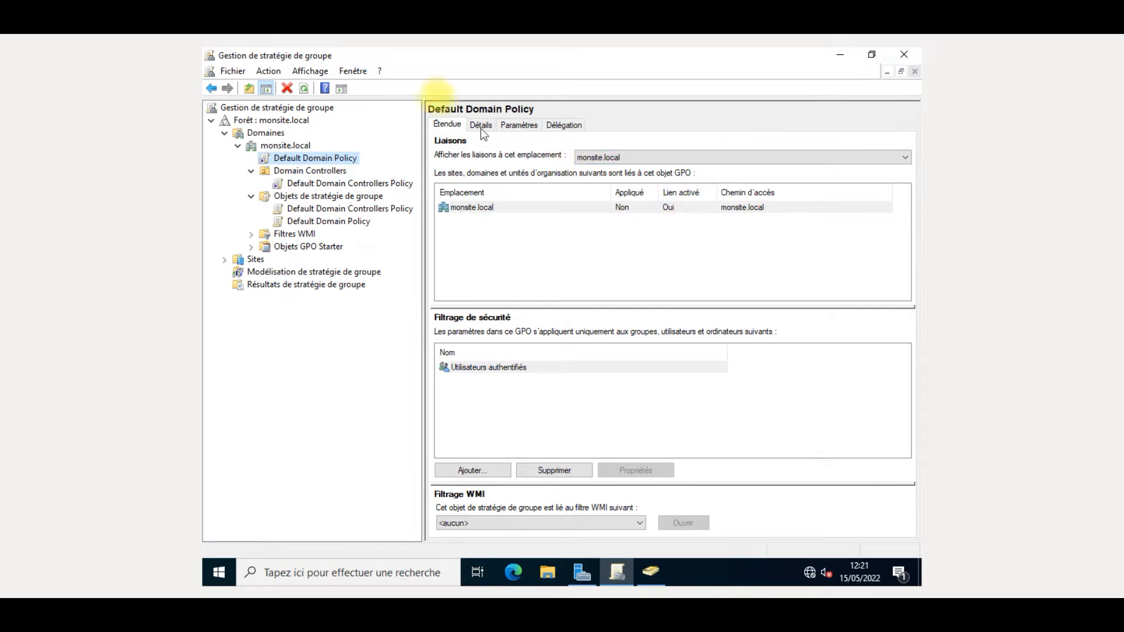
# - View the Default Domain Policy's Détails and Paramètres tabs, closing the Internet Explorer warning
pyautogui.click(505, 127)
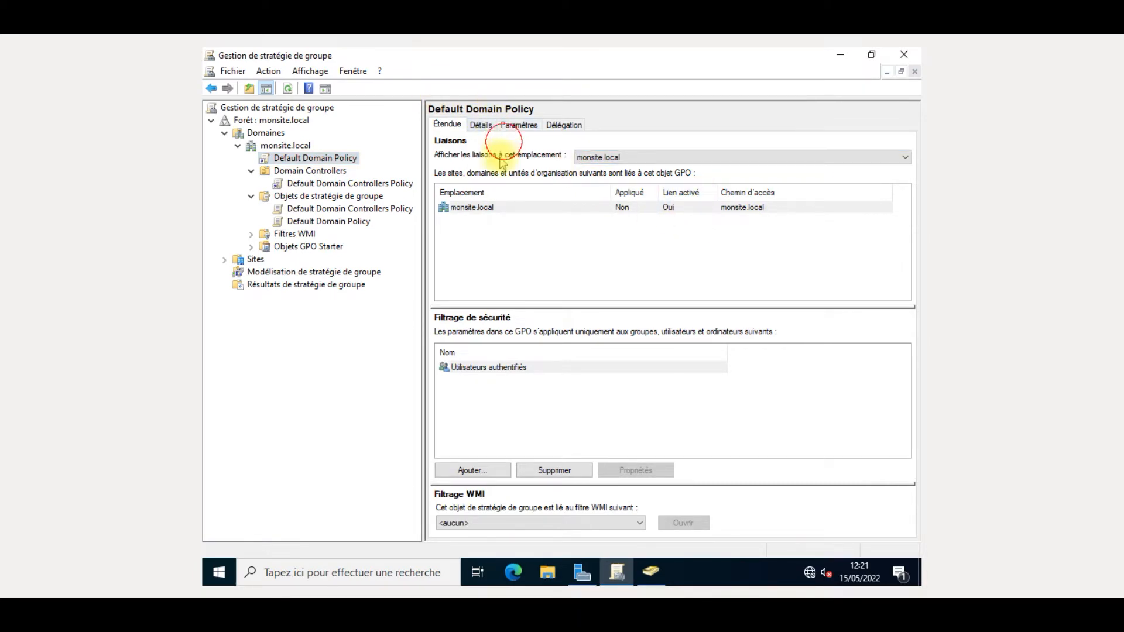
pyautogui.click(480, 129)
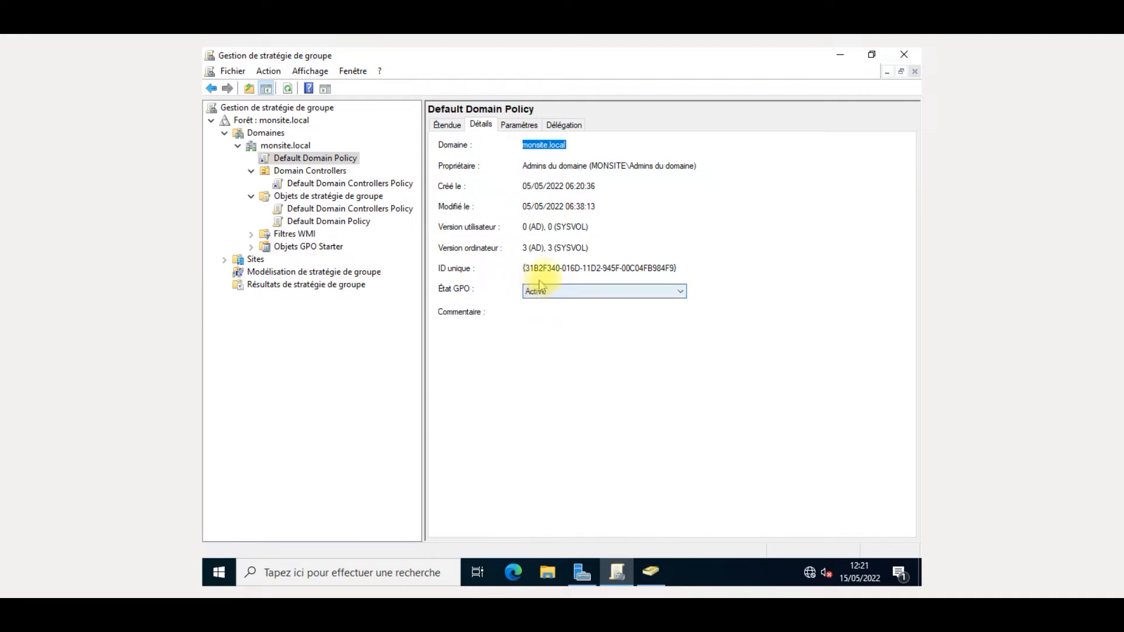
pyautogui.click(526, 126)
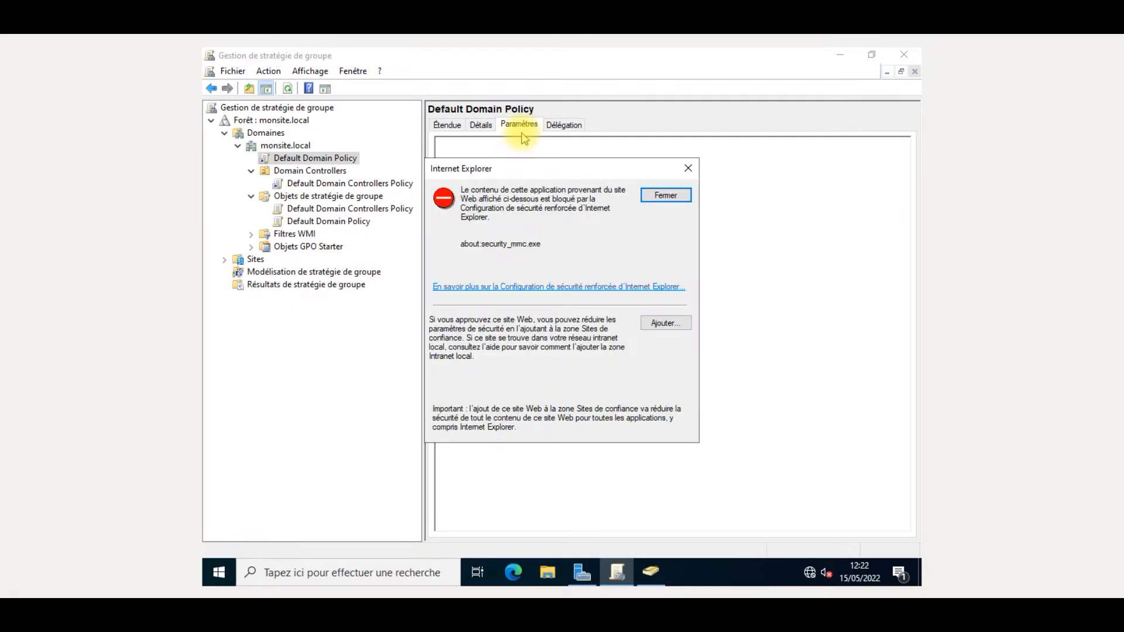
pyautogui.click(673, 196)
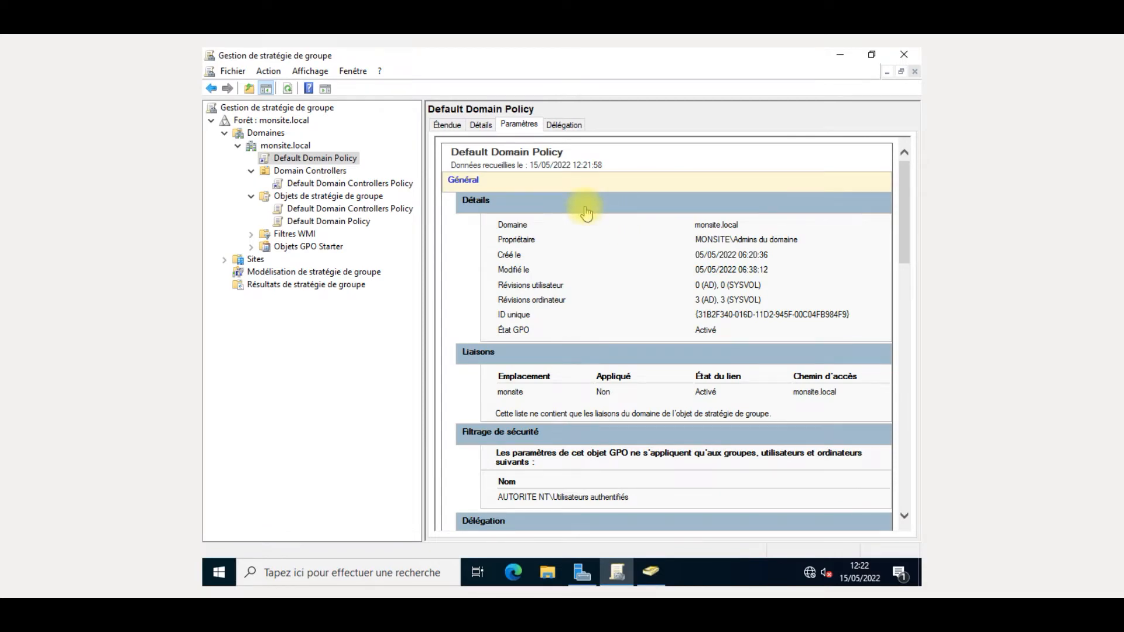
pyautogui.scroll(-2, 586, 214)
pyautogui.scroll(1, 587, 209)
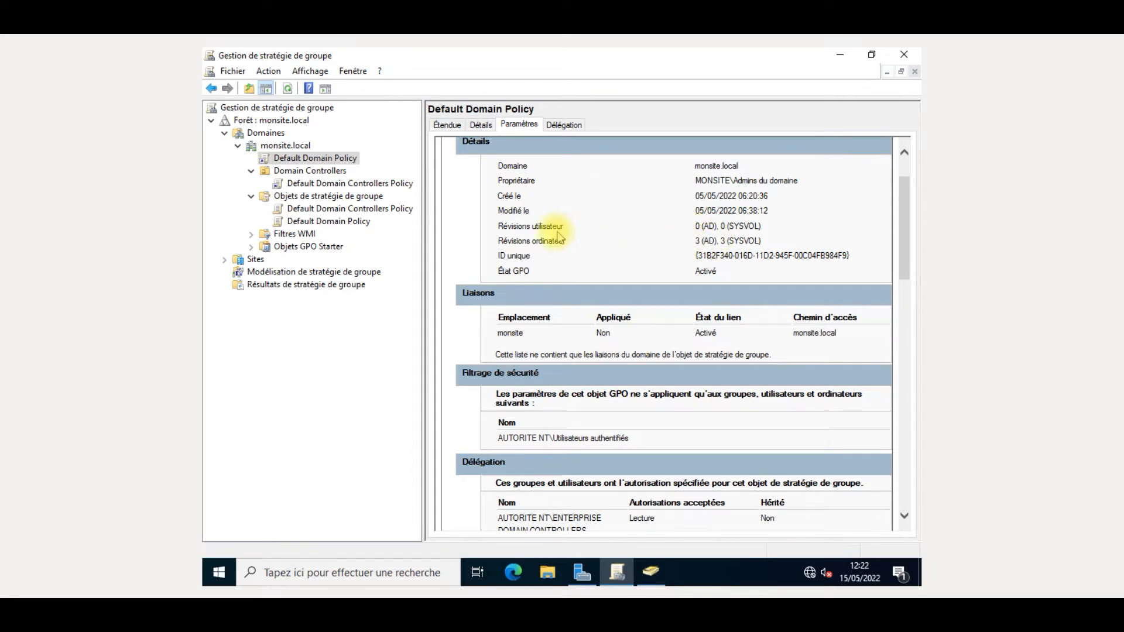
pyautogui.scroll(-1, 572, 238)
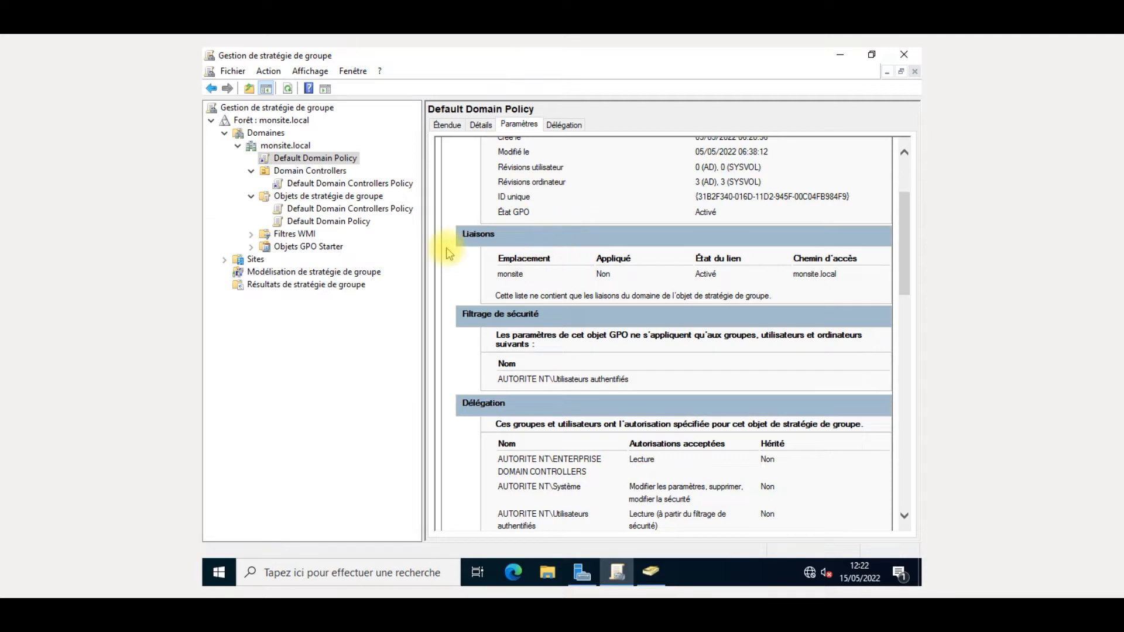
pyautogui.scroll(-2, 503, 264)
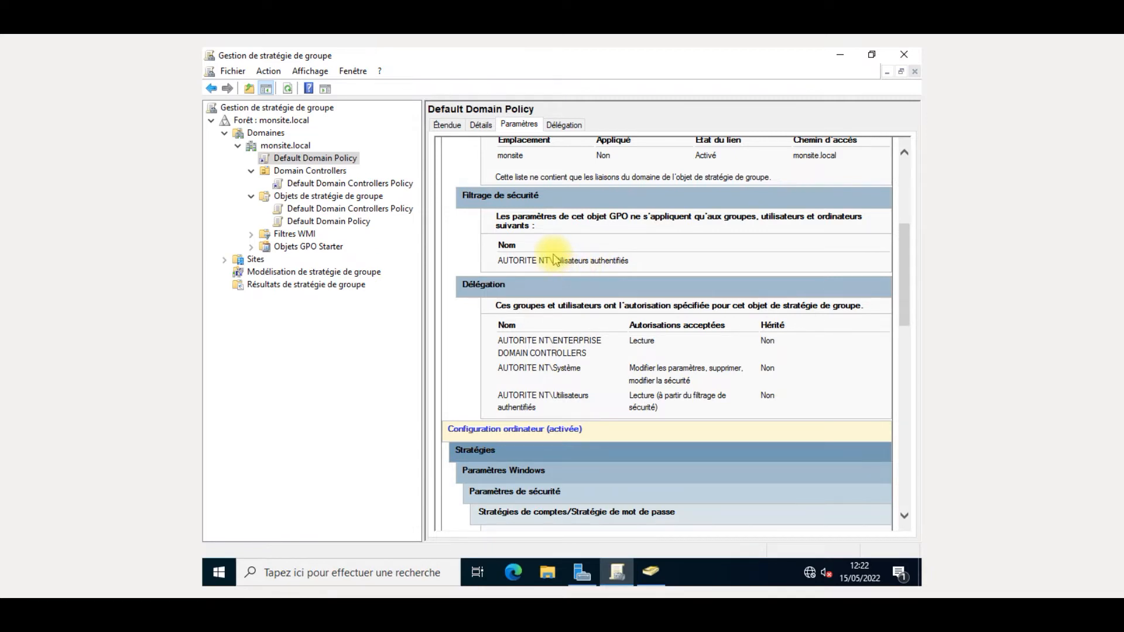
pyautogui.scroll(-2, 555, 260)
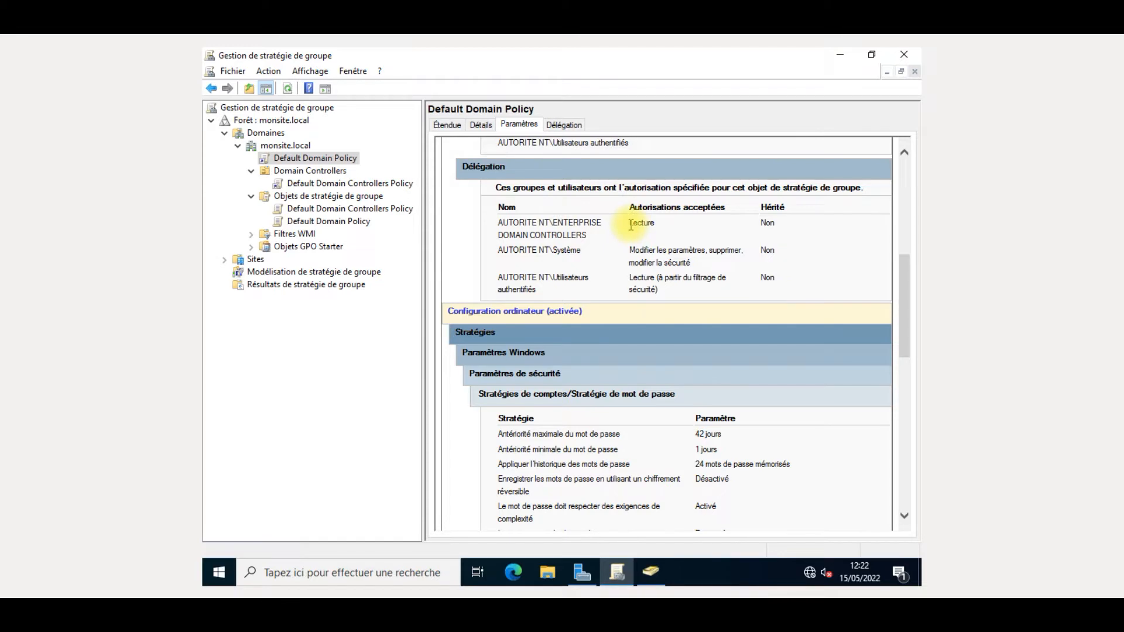
pyautogui.scroll(-2, 631, 229)
pyautogui.scroll(-1, 631, 231)
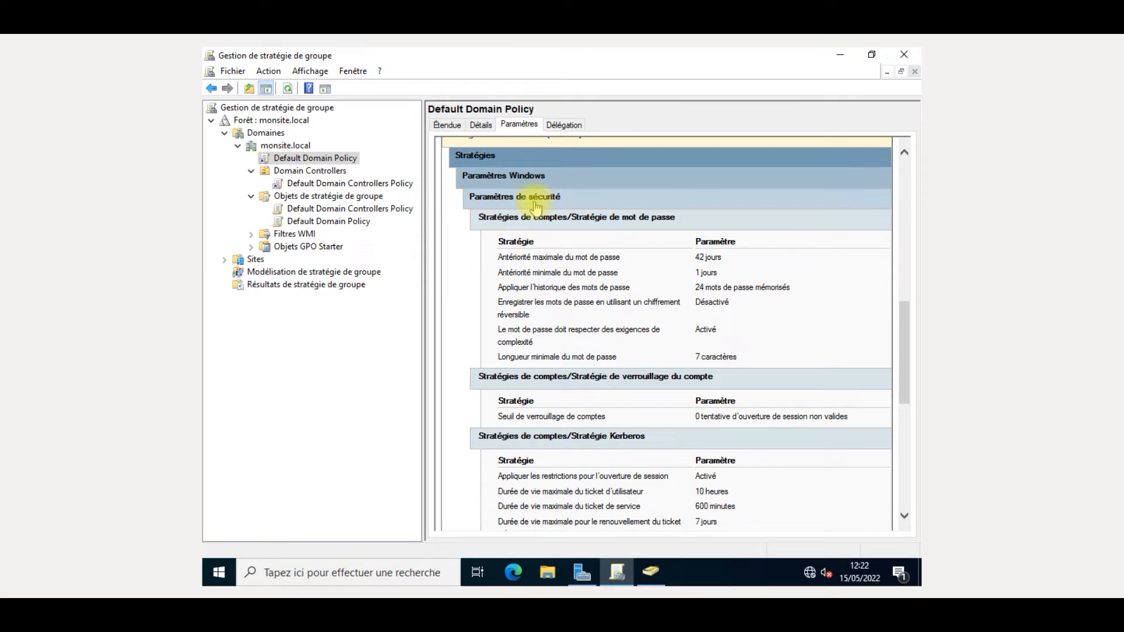
pyautogui.scroll(-10, 539, 270)
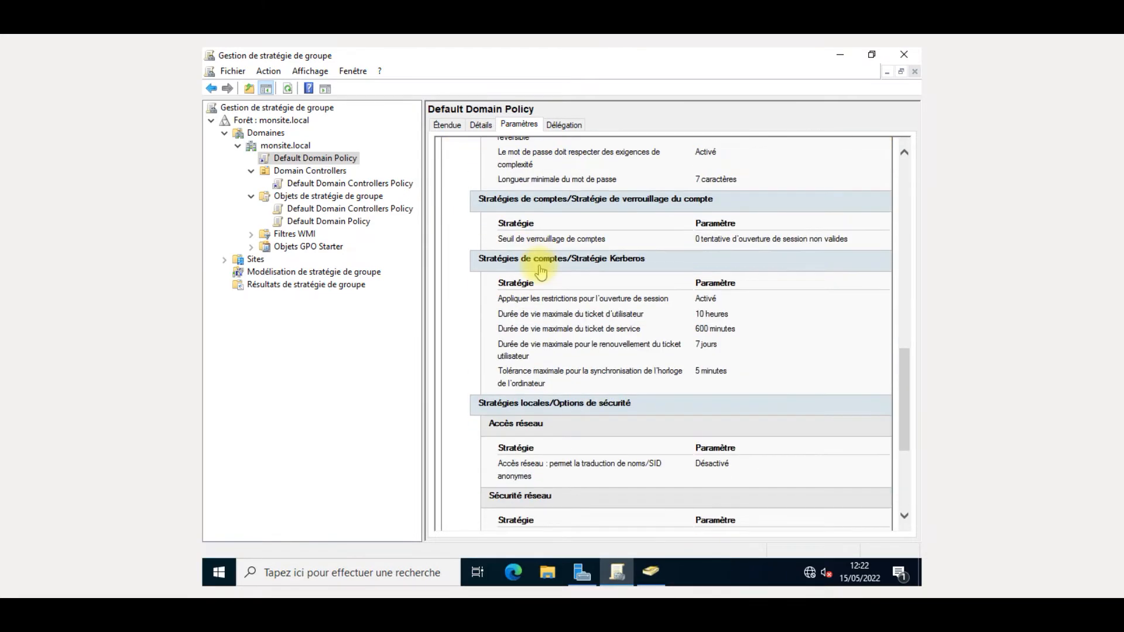
pyautogui.scroll(15, 541, 271)
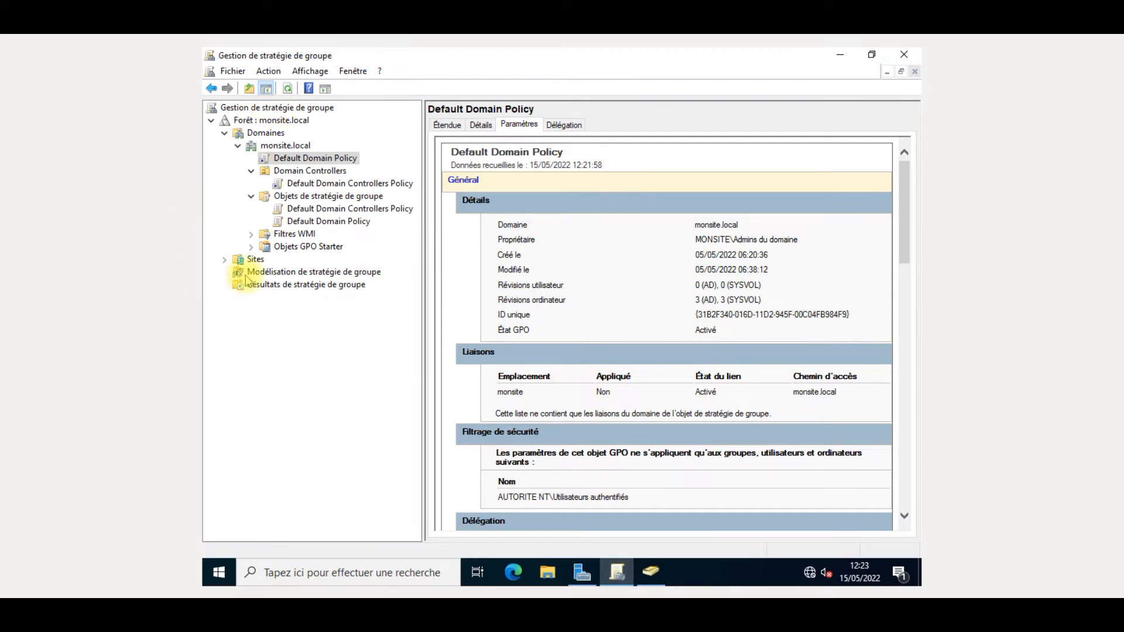
# - Switch to Utilisateurs et ordinateurs Active Directory and inspect the domain tree's context menus
pyautogui.click(646, 573)
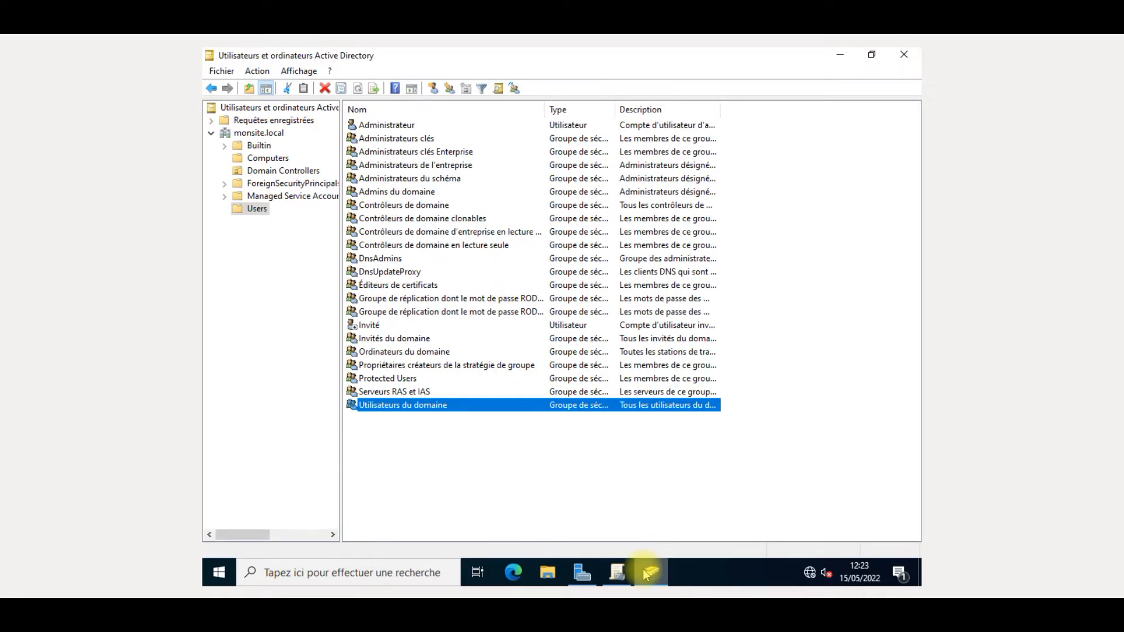
pyautogui.click(306, 339)
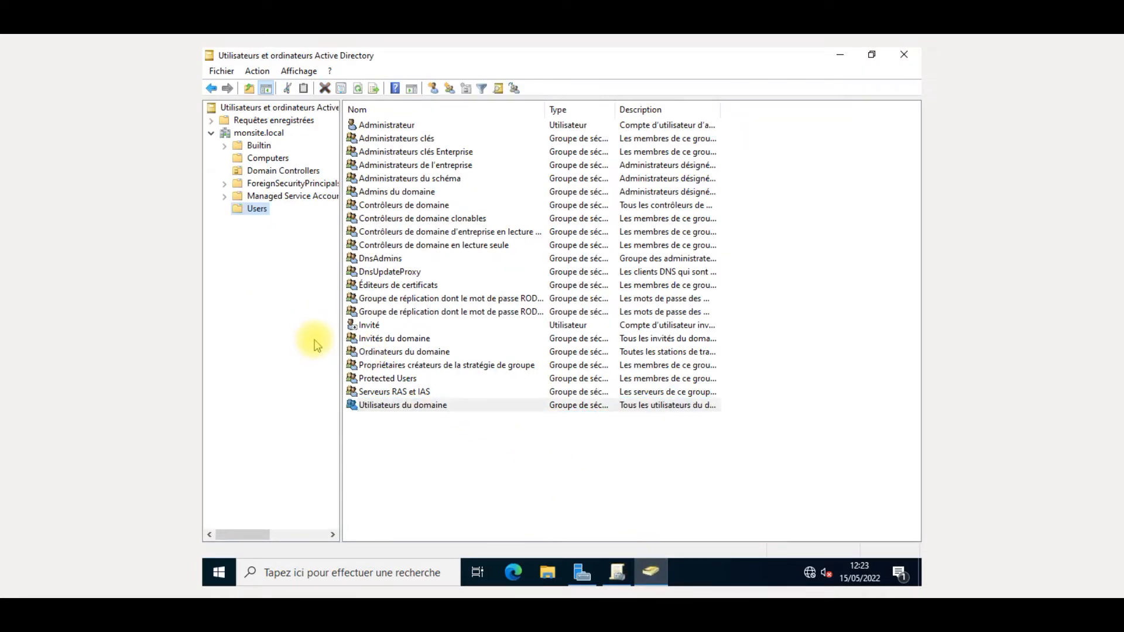
pyautogui.rightClick(228, 231)
pyautogui.rightClick(260, 270)
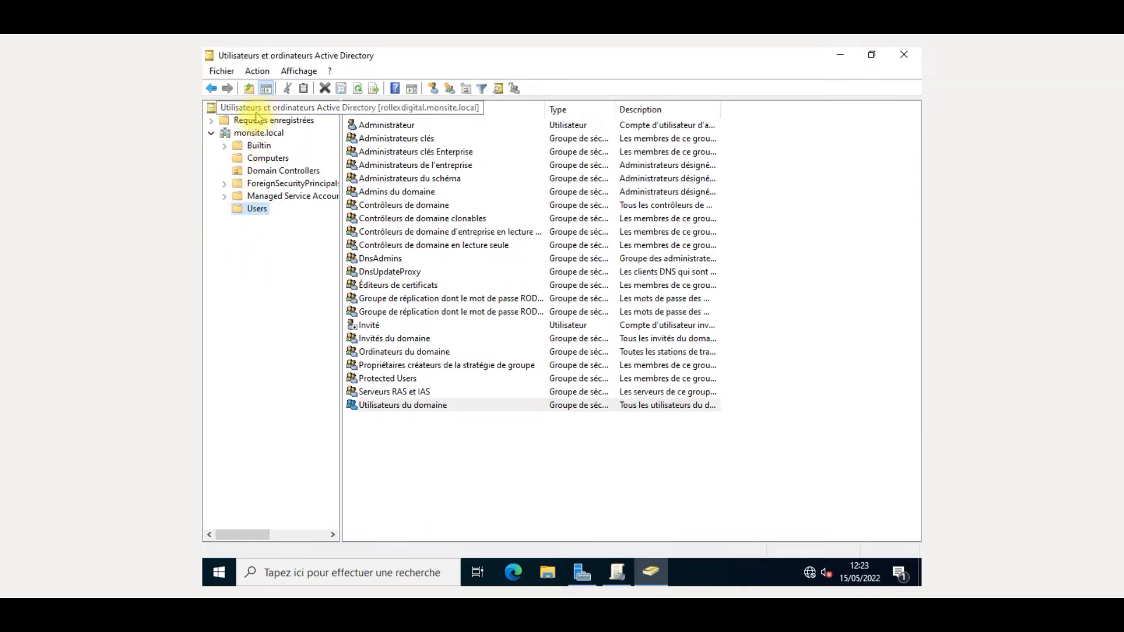
# - Create a professeurs organizational unit directly under monsite.local and display its contents
pyautogui.rightClick(258, 134)
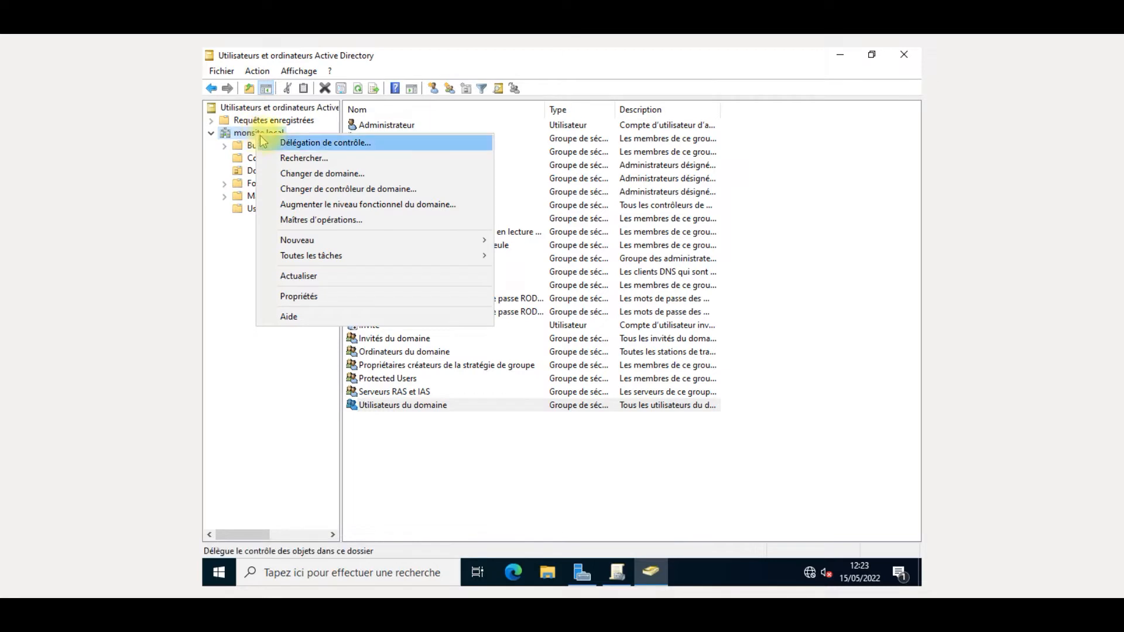
pyautogui.moveTo(321, 239)
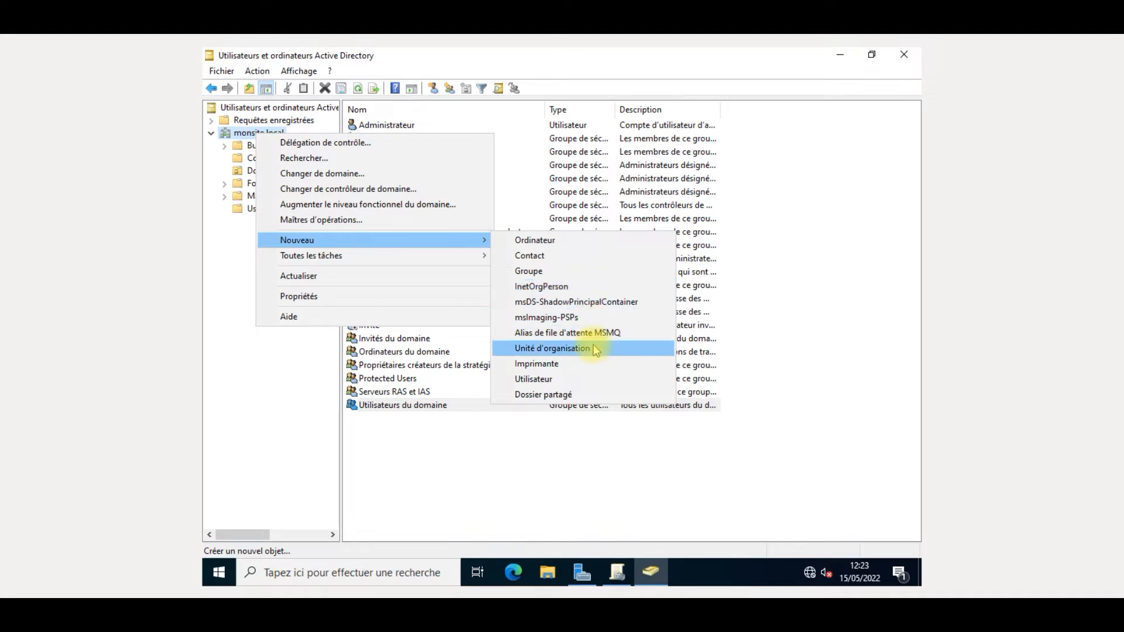
pyautogui.click(586, 348)
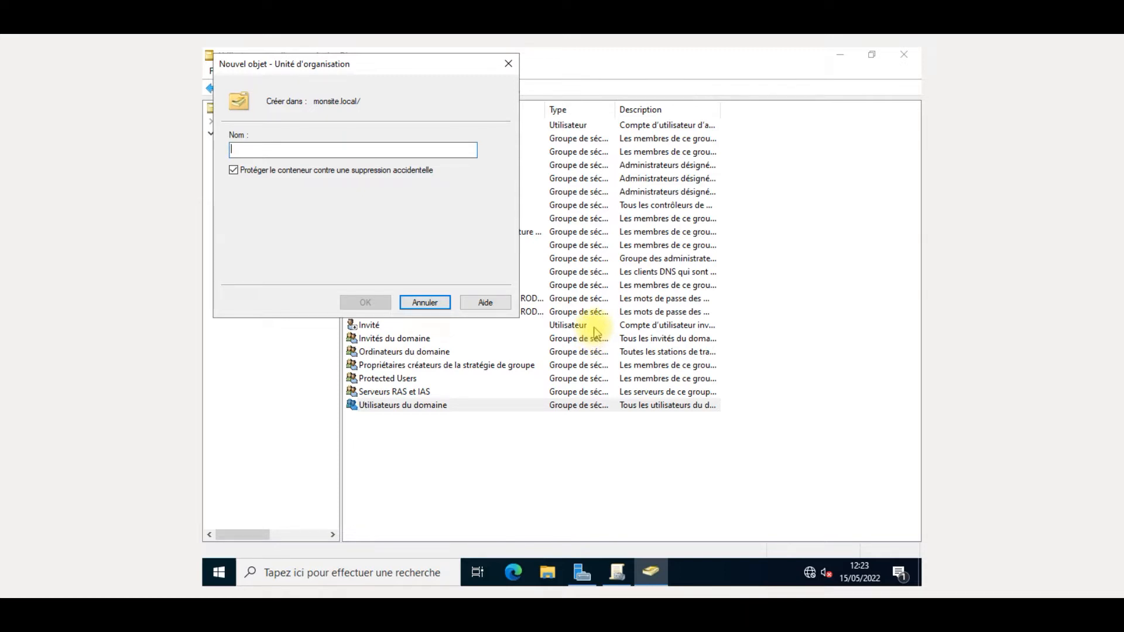
pyautogui.write('professeur')
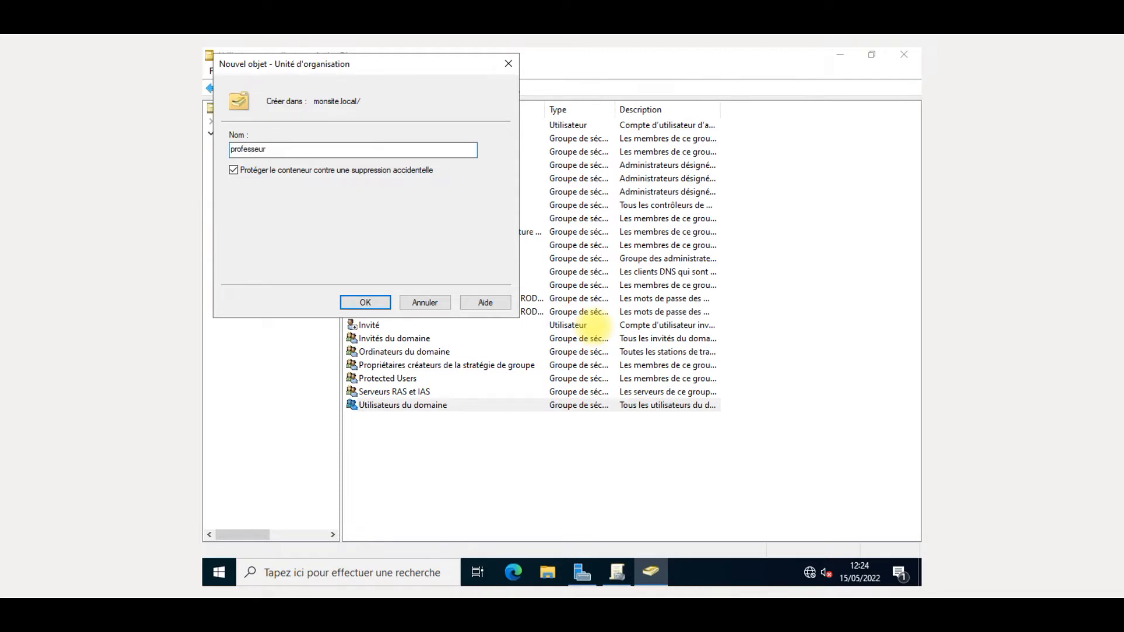
pyautogui.write('s')
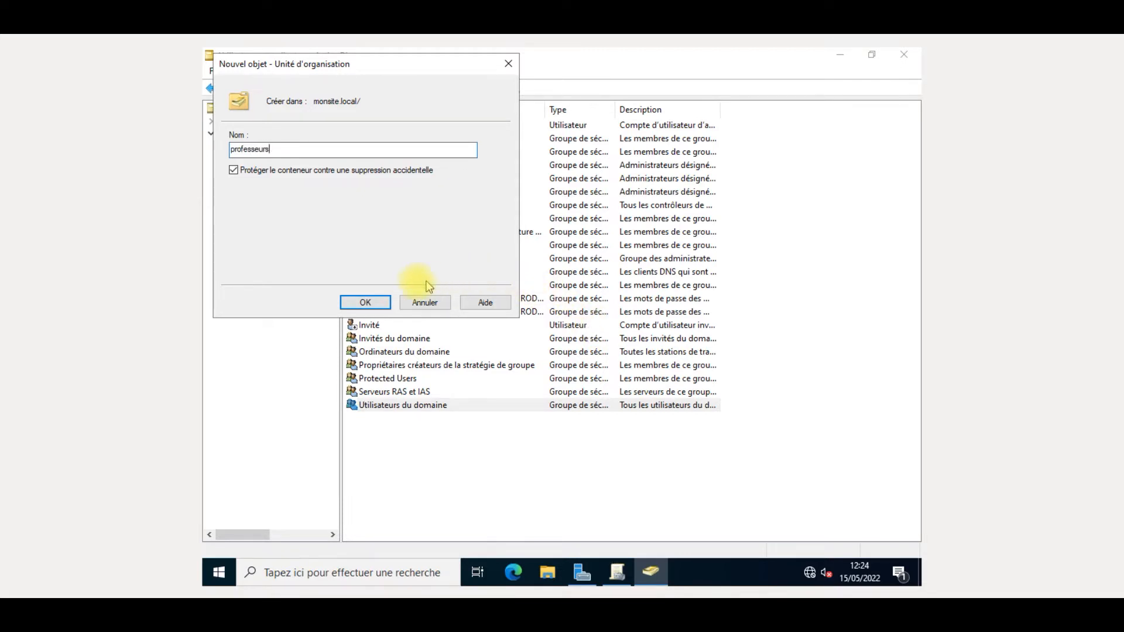
pyautogui.click(353, 300)
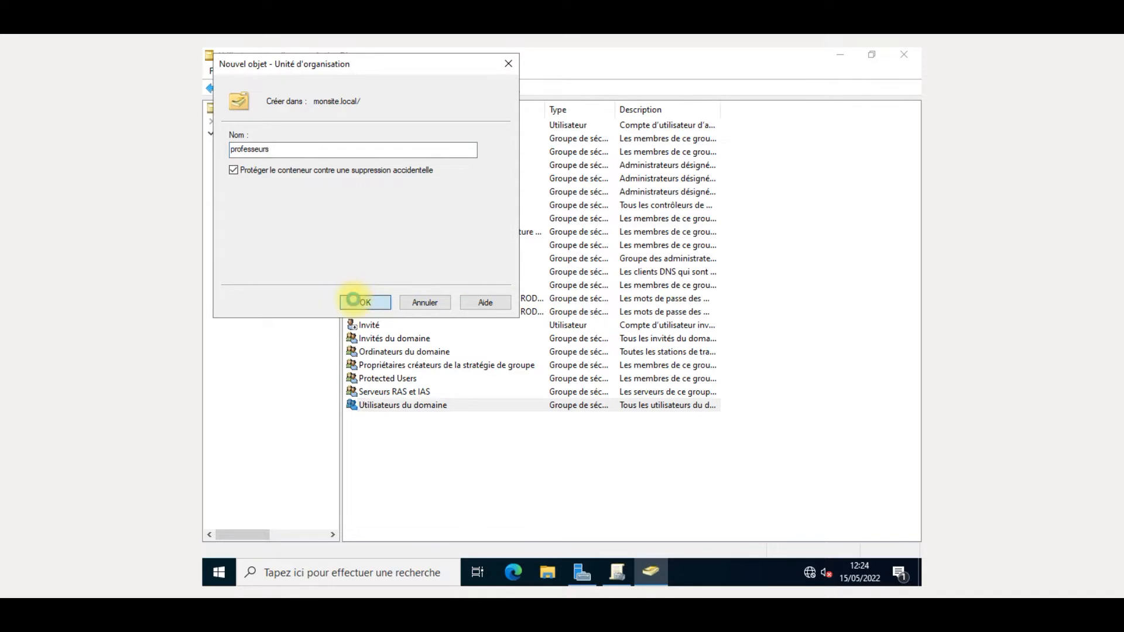
pyautogui.click(260, 222)
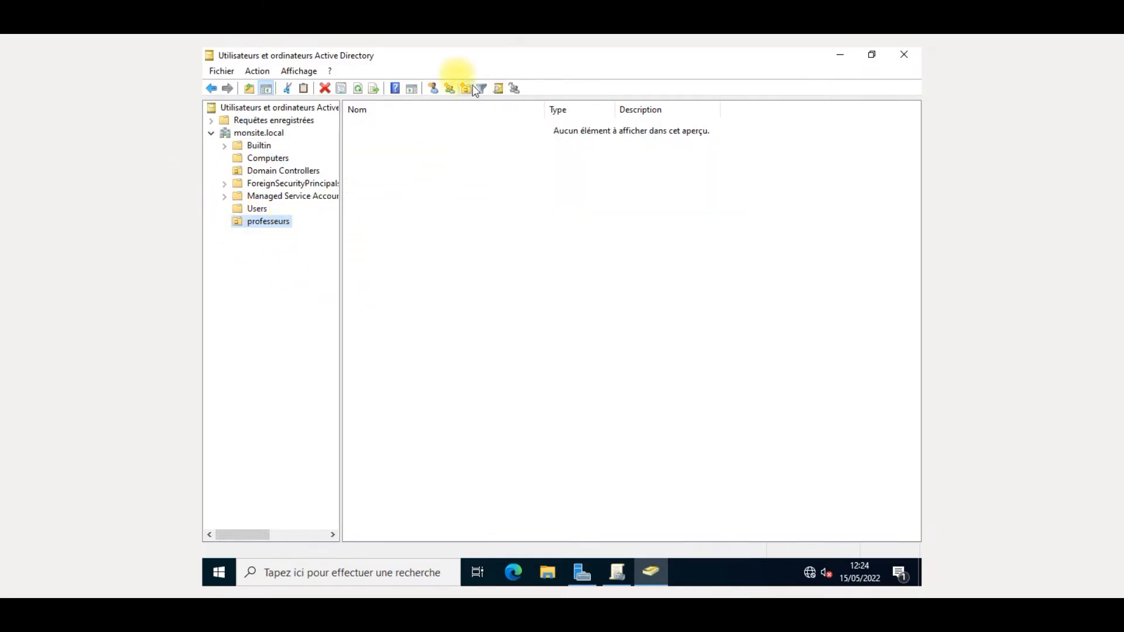
pyautogui.click(434, 89)
# - Enter the new user's first name prof, last name toto and logon name prof1
pyautogui.click(323, 141)
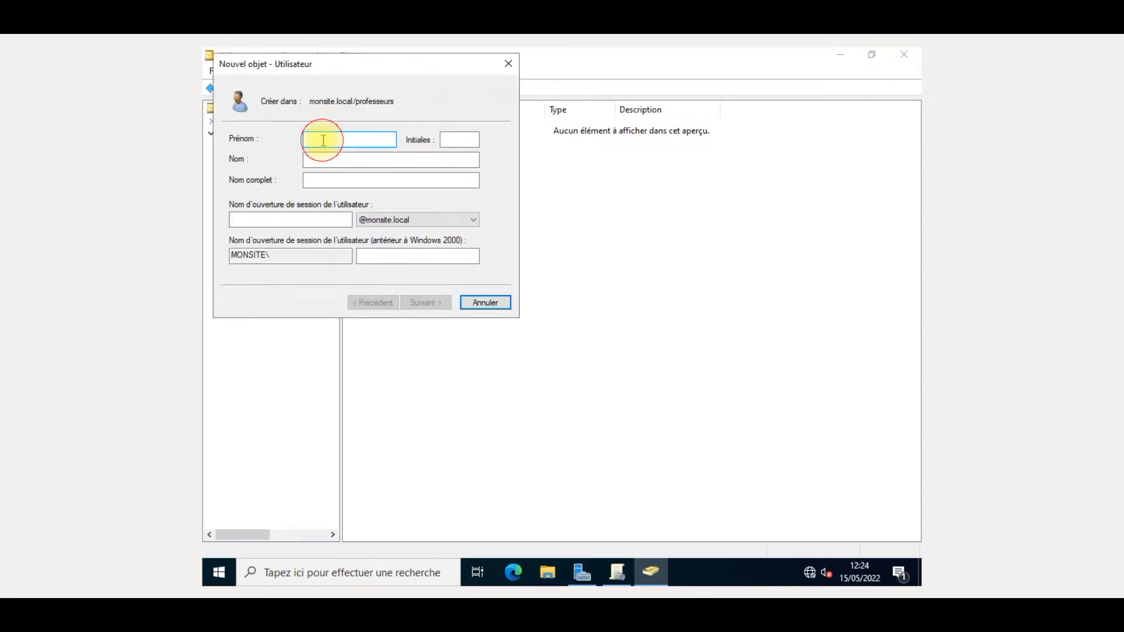
pyautogui.write('prof1')
pyautogui.click(321, 159)
pyautogui.write('a')
pyautogui.press('BackSpace')
pyautogui.write('toto')
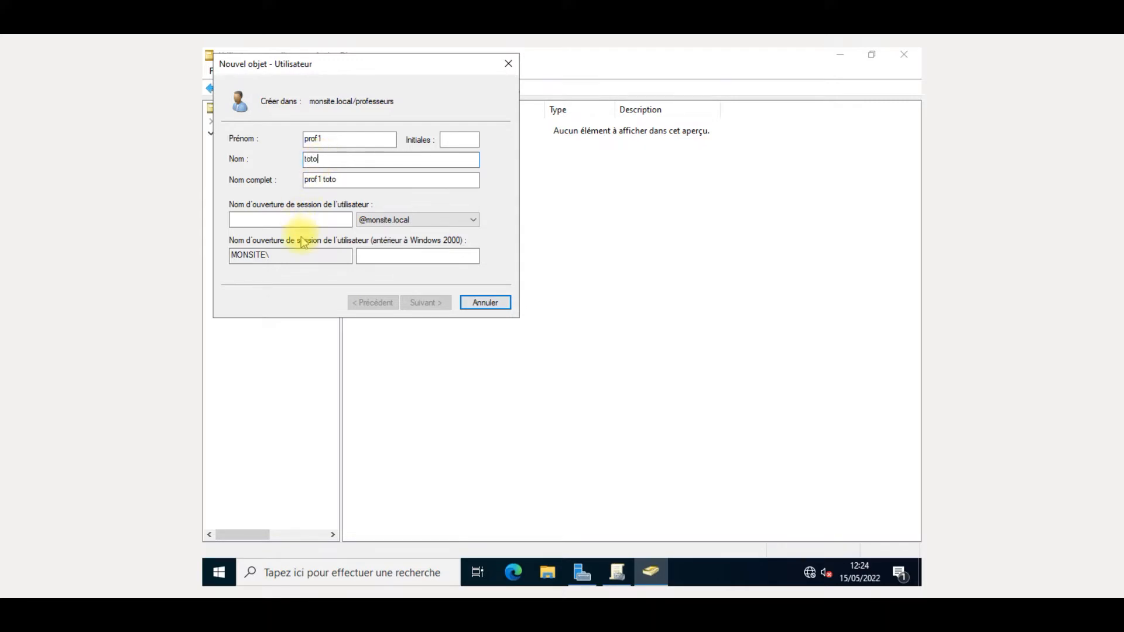
pyautogui.click(308, 214)
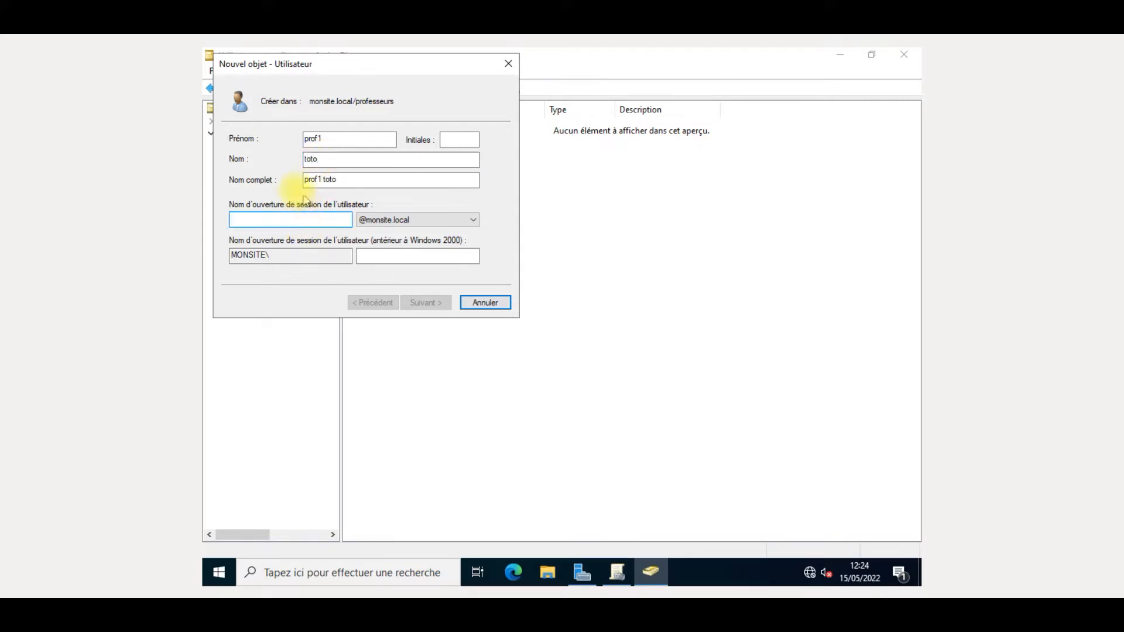
pyautogui.write('prof1')
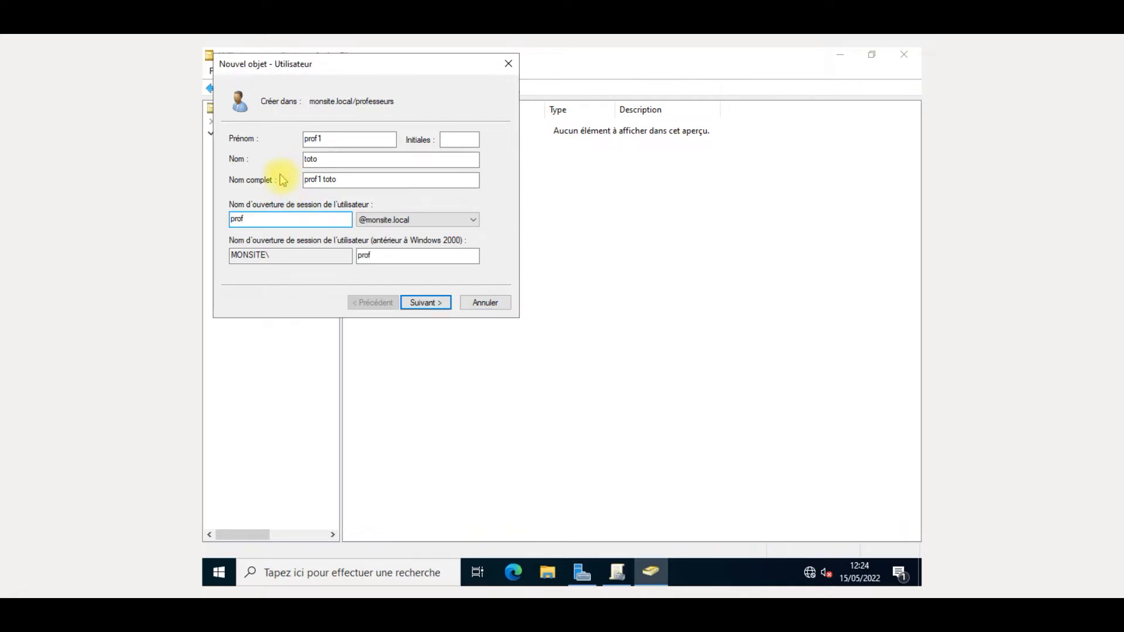
# - Set the account password, never expiring and unchangeable, with no forced change, and finish
pyautogui.click(440, 302)
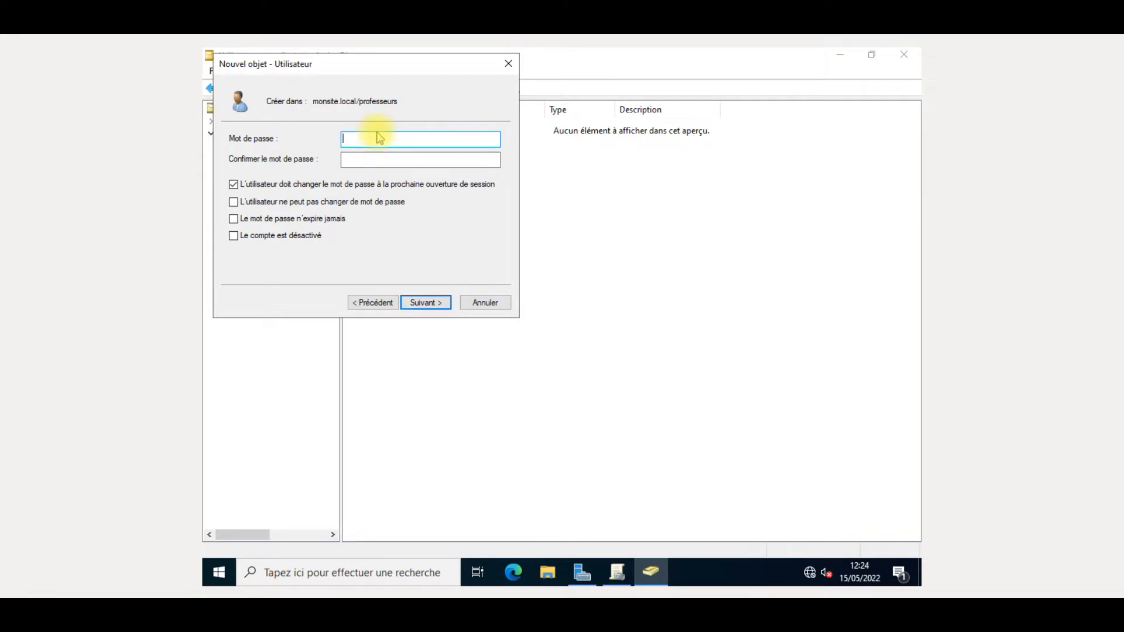
pyautogui.write('P@ssw0rd123')
pyautogui.click(373, 156)
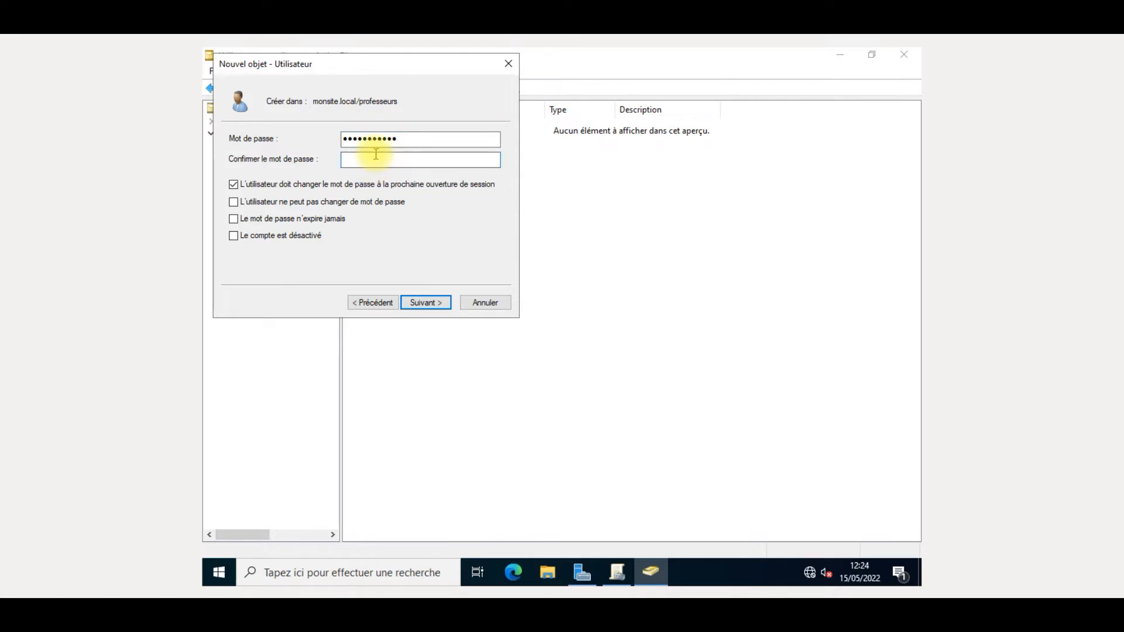
pyautogui.write('Password123')
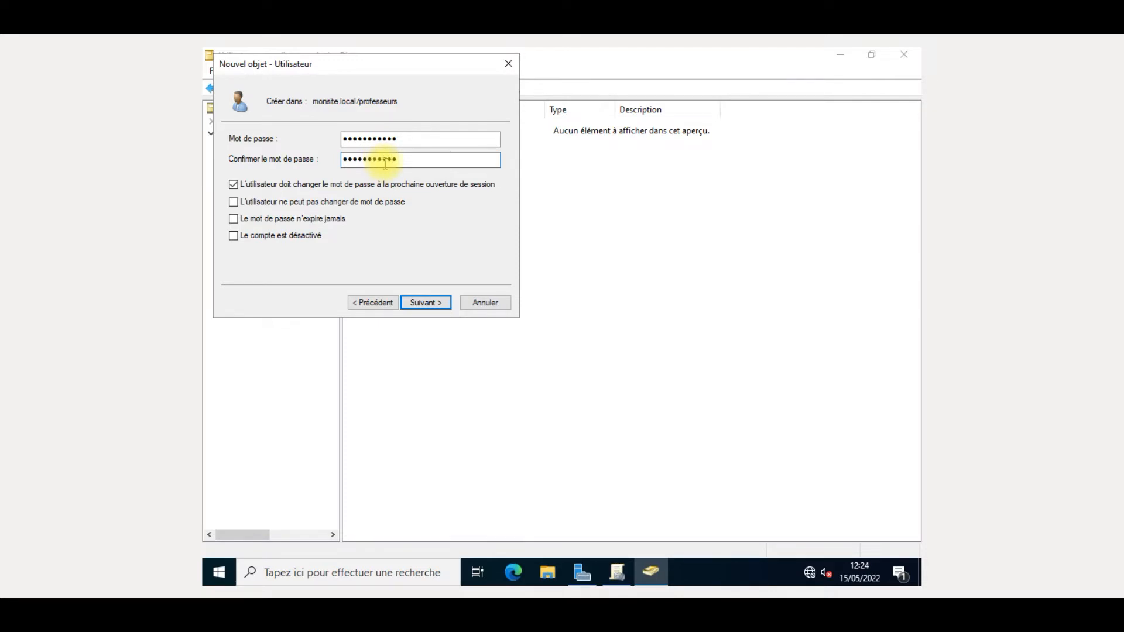
pyautogui.click(338, 187)
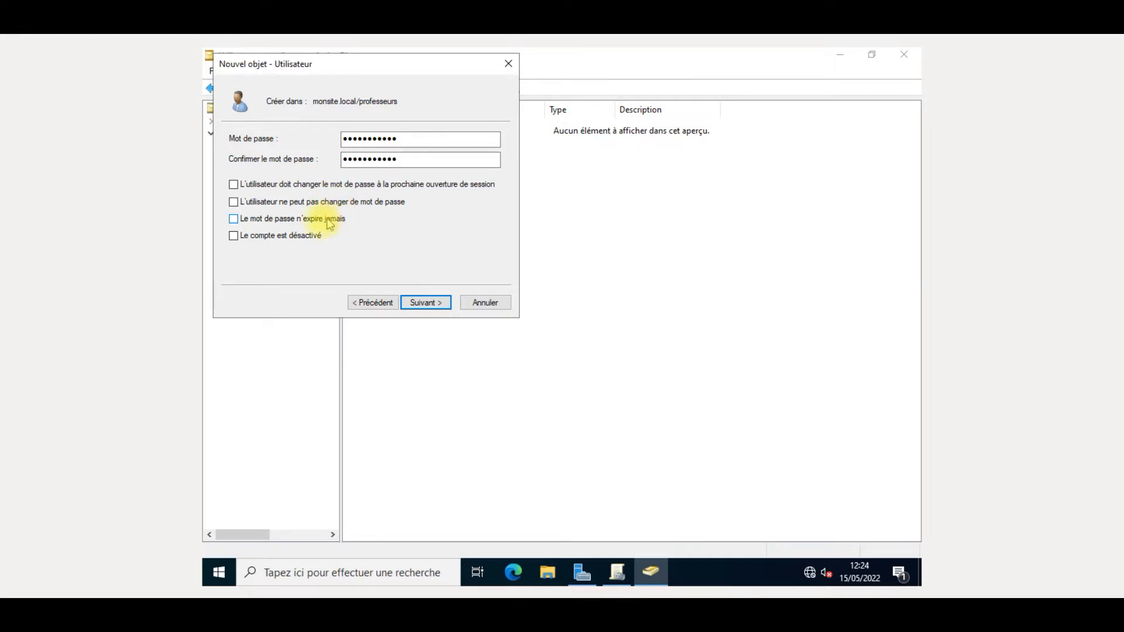
pyautogui.click(322, 223)
pyautogui.click(337, 205)
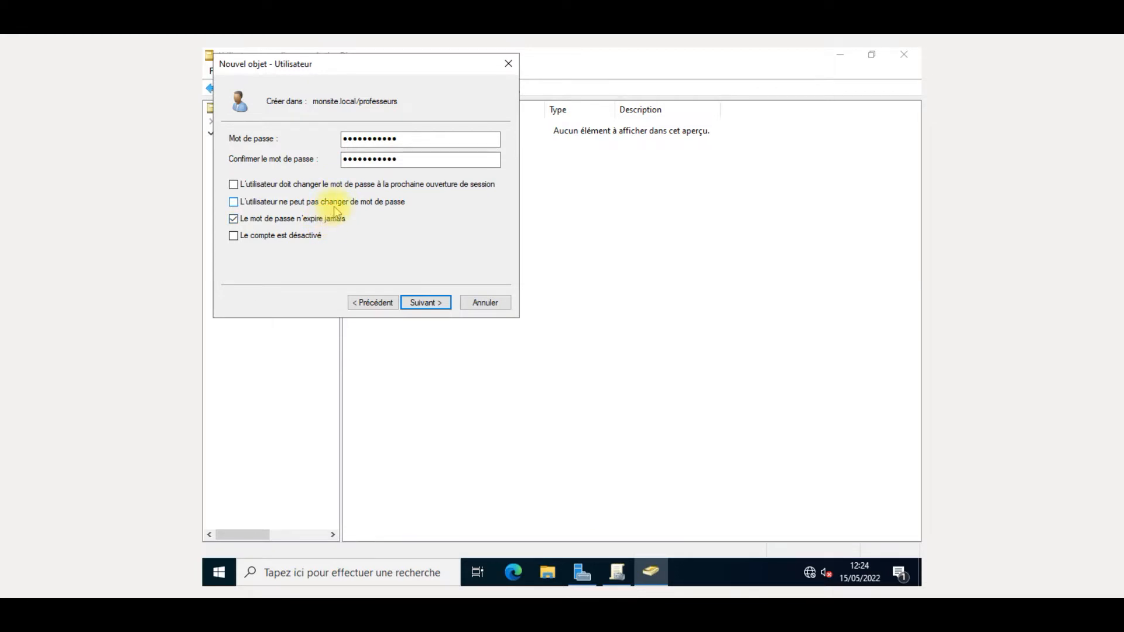
pyautogui.click(424, 303)
pyautogui.click(422, 306)
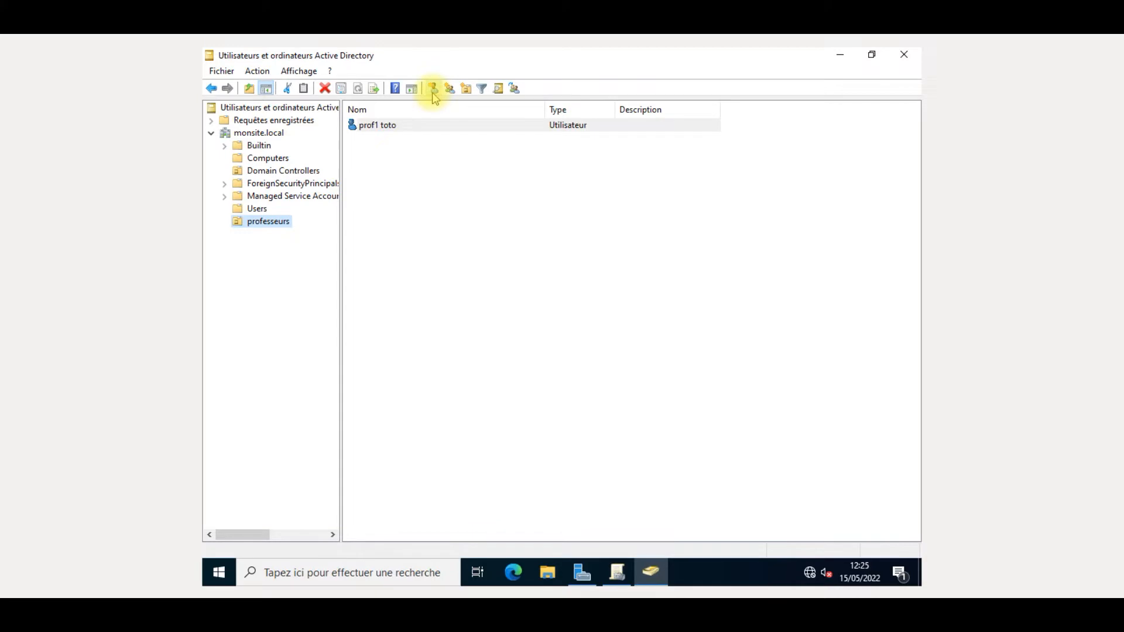
# - Start a second user in professeurs: first name prof2, last name tata, logon prof2
pyautogui.click(432, 90)
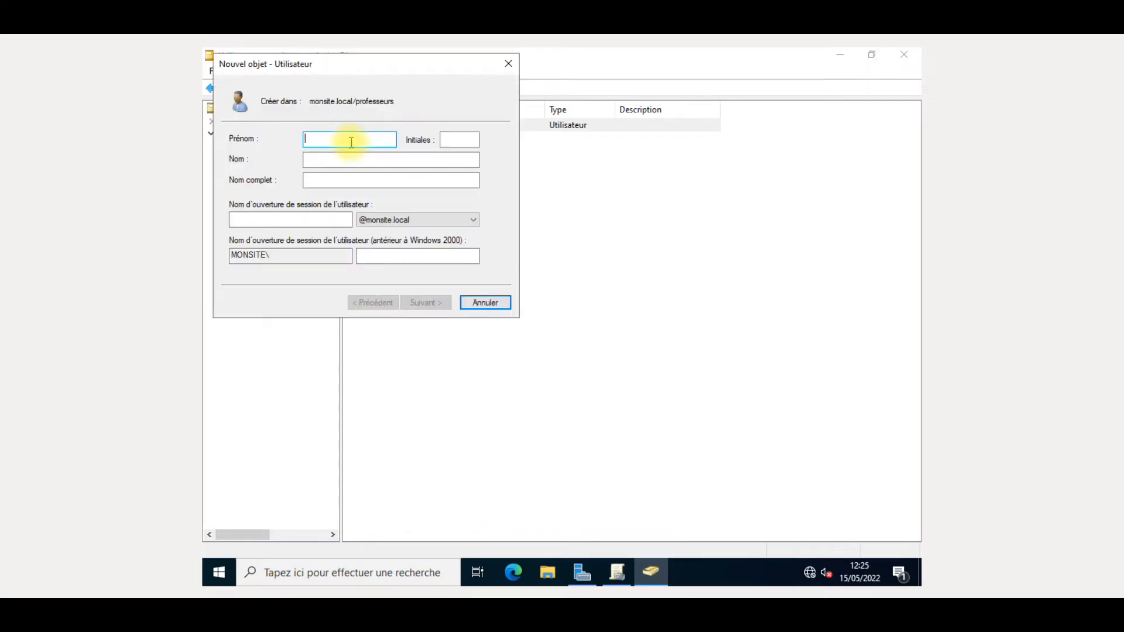
pyautogui.write('prof2')
pyautogui.click(358, 158)
pyautogui.write('tata')
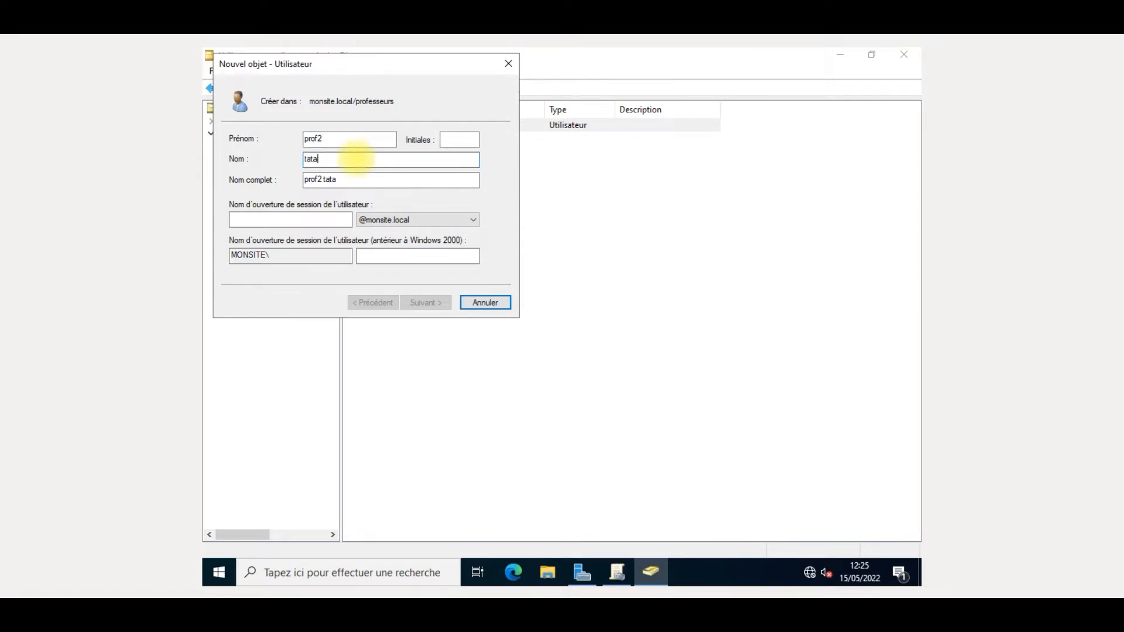
pyautogui.click(338, 220)
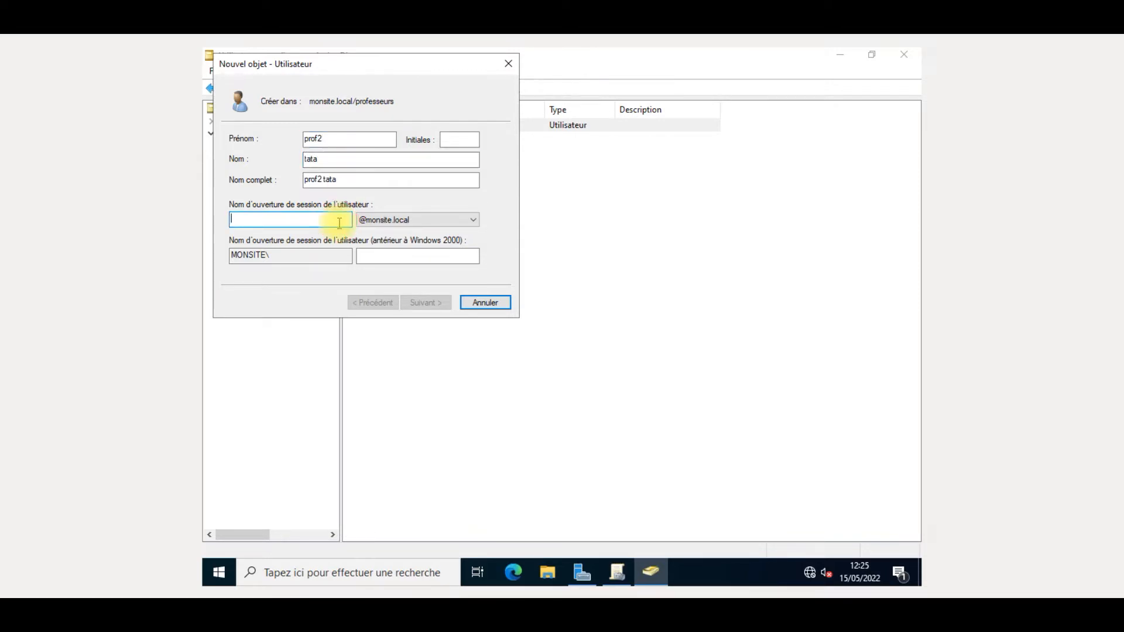
pyautogui.write('prof2')
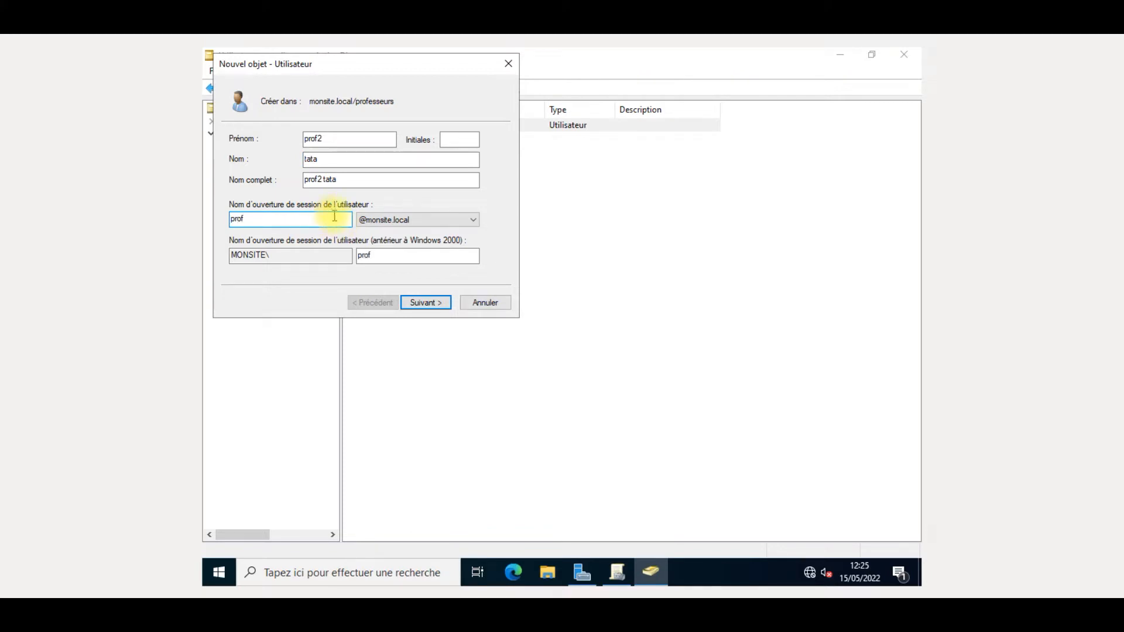
# - Set prof2's password as unchangeable and never expiring, without forced change, and finish
pyautogui.click(417, 305)
pyautogui.write('Pass')
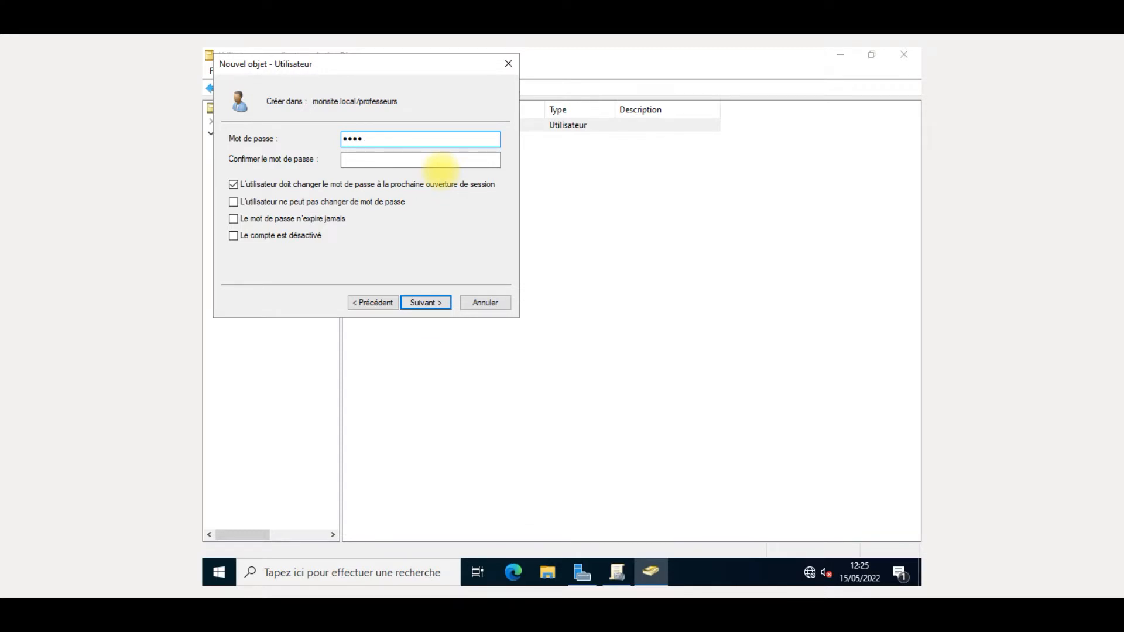
pyautogui.write('word1')
pyautogui.click(380, 159)
pyautogui.write('P')
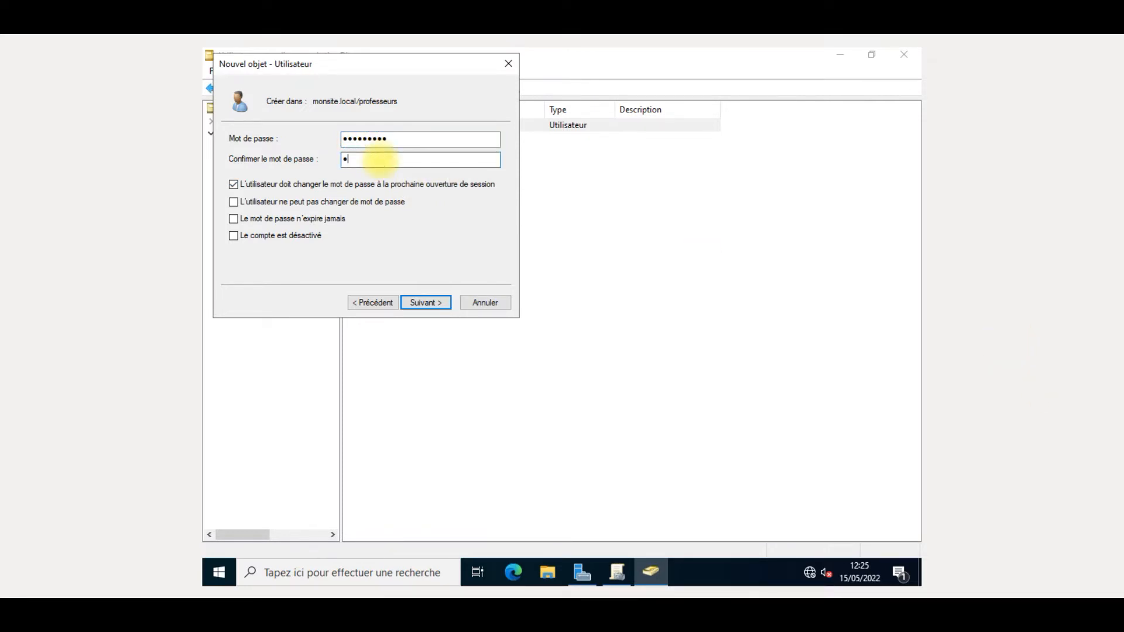
pyautogui.write('assword1!')
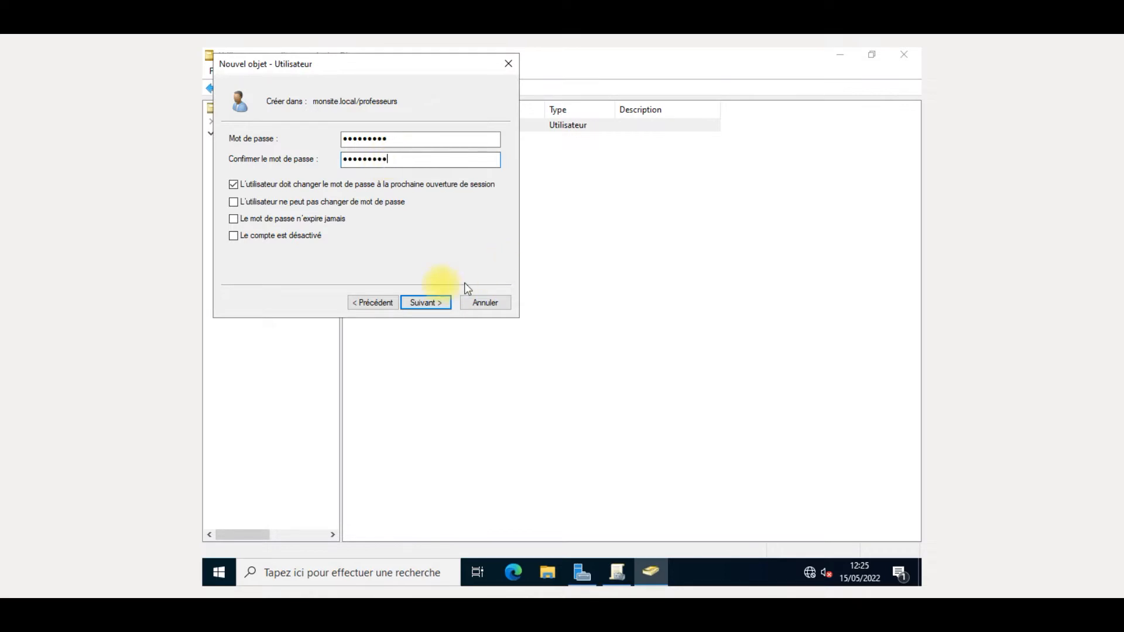
pyautogui.click(370, 184)
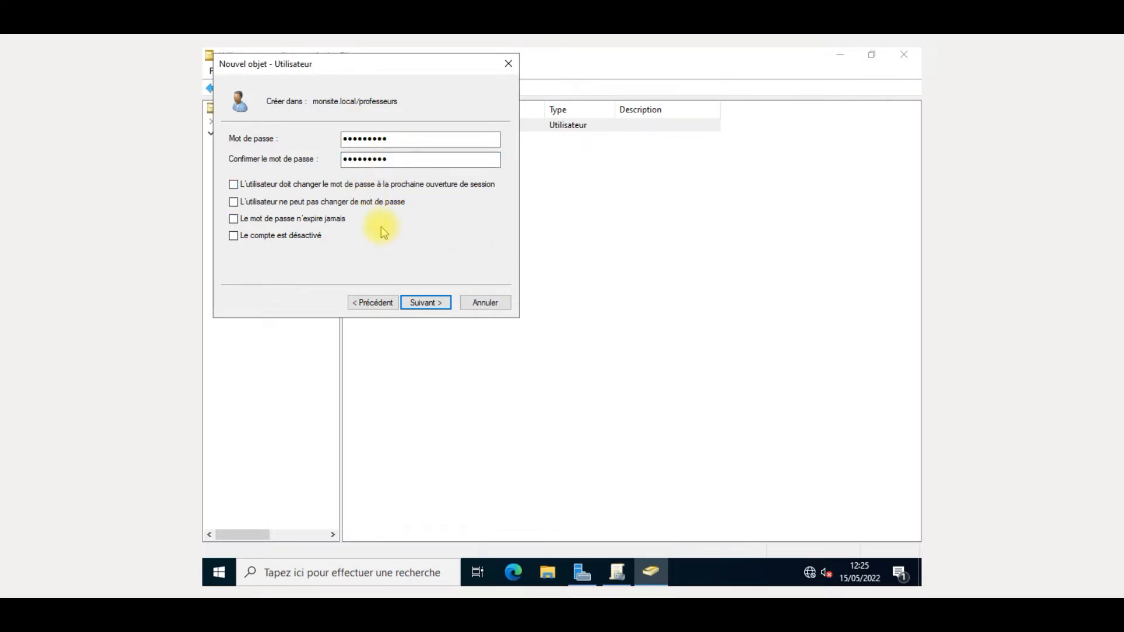
pyautogui.click(387, 204)
pyautogui.click(319, 219)
pyautogui.click(448, 317)
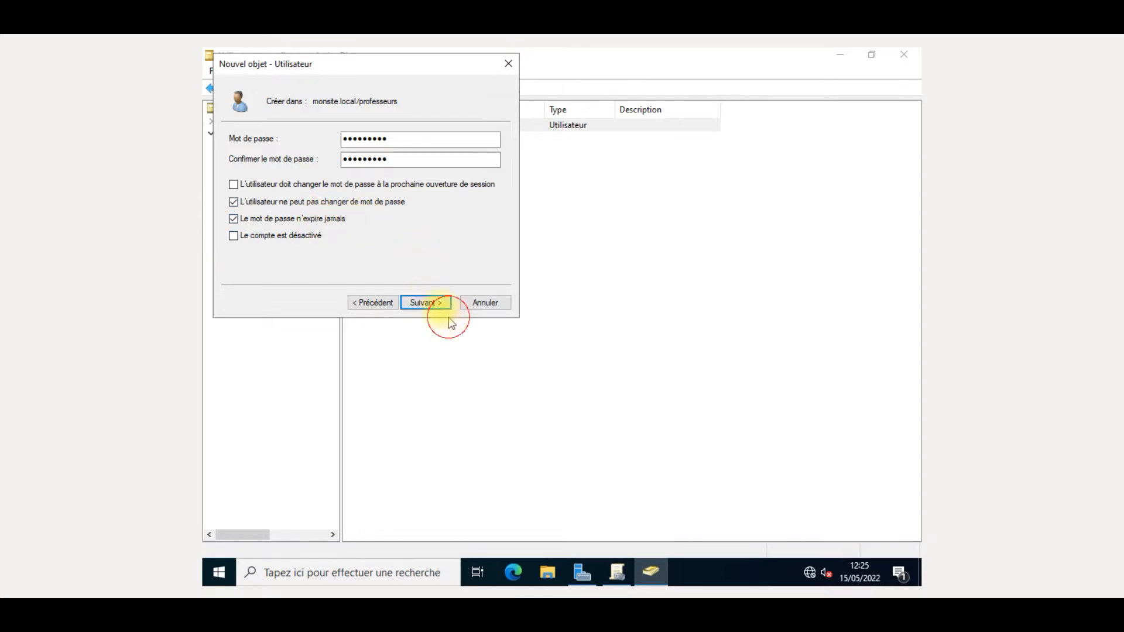
pyautogui.click(436, 300)
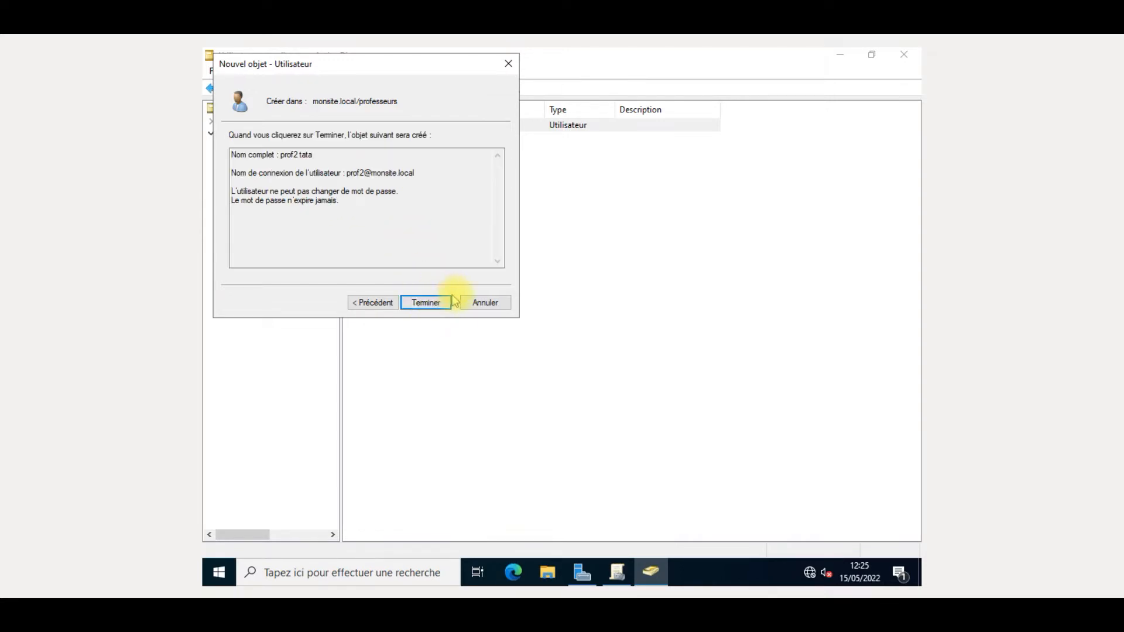
pyautogui.click(442, 297)
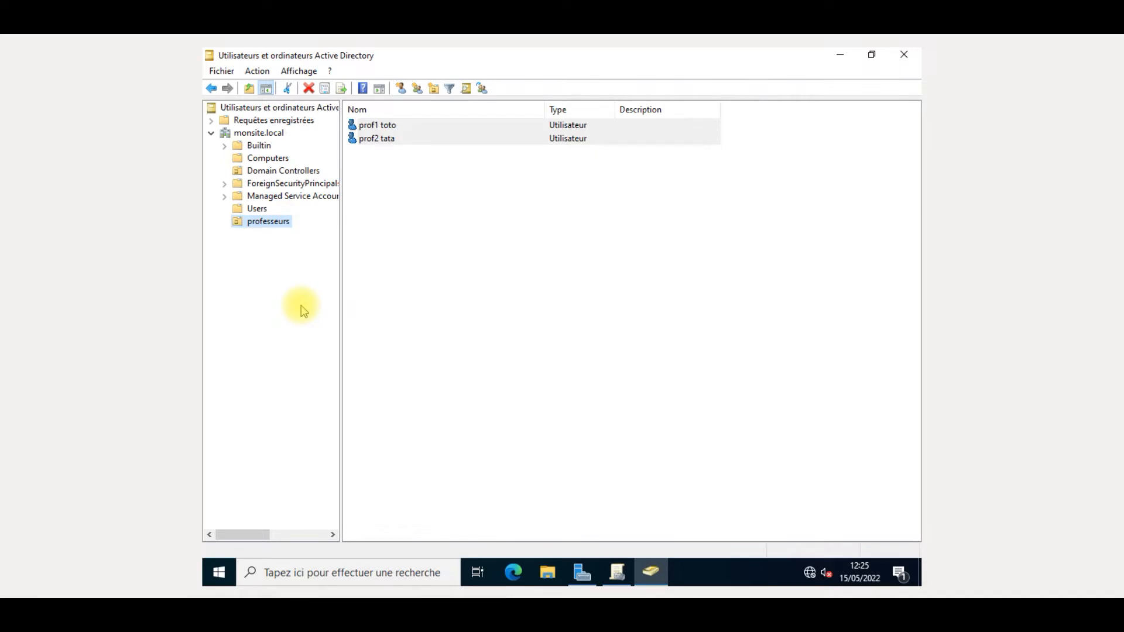
# - Open prof1 toto's Properties and look over the description, office, phone and web page fields
pyautogui.click(457, 127)
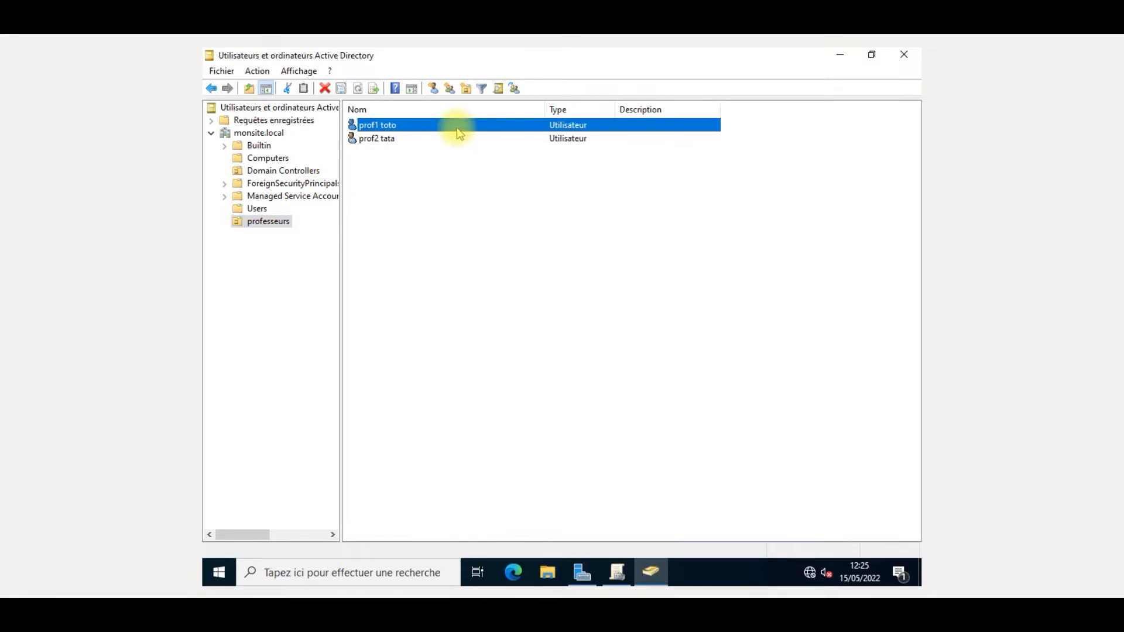
pyautogui.rightClick(459, 132)
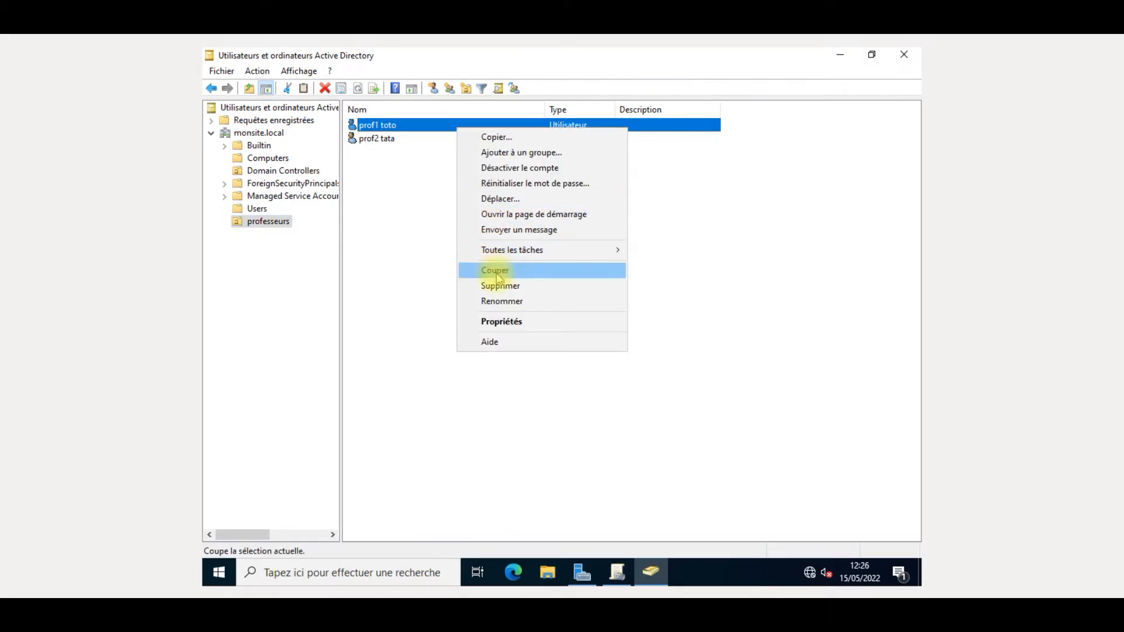
pyautogui.click(504, 319)
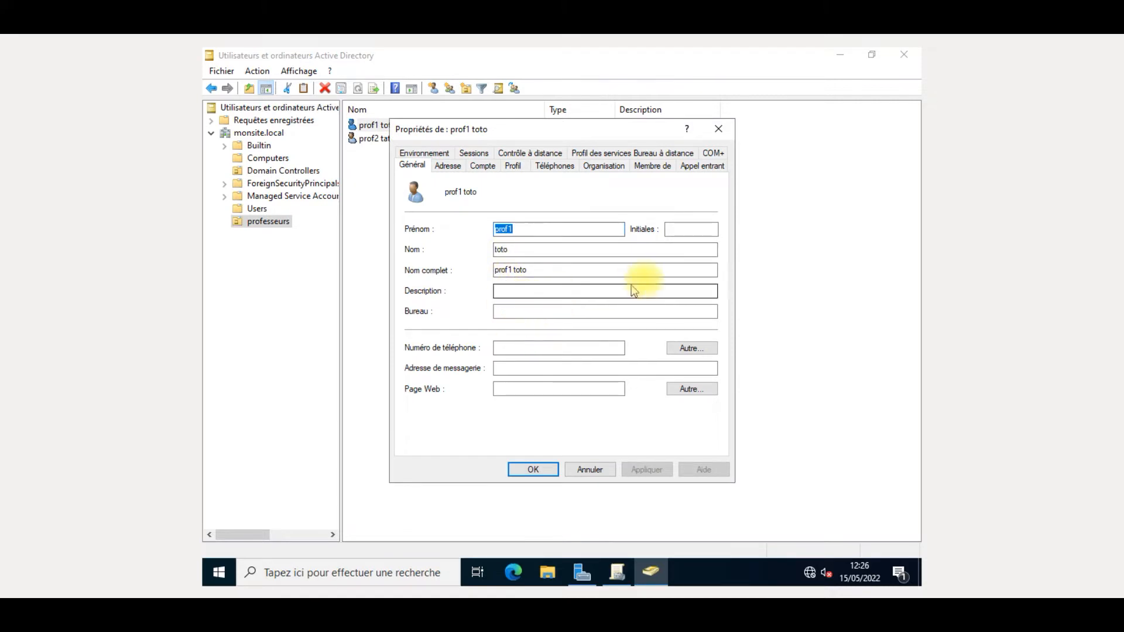
pyautogui.click(525, 292)
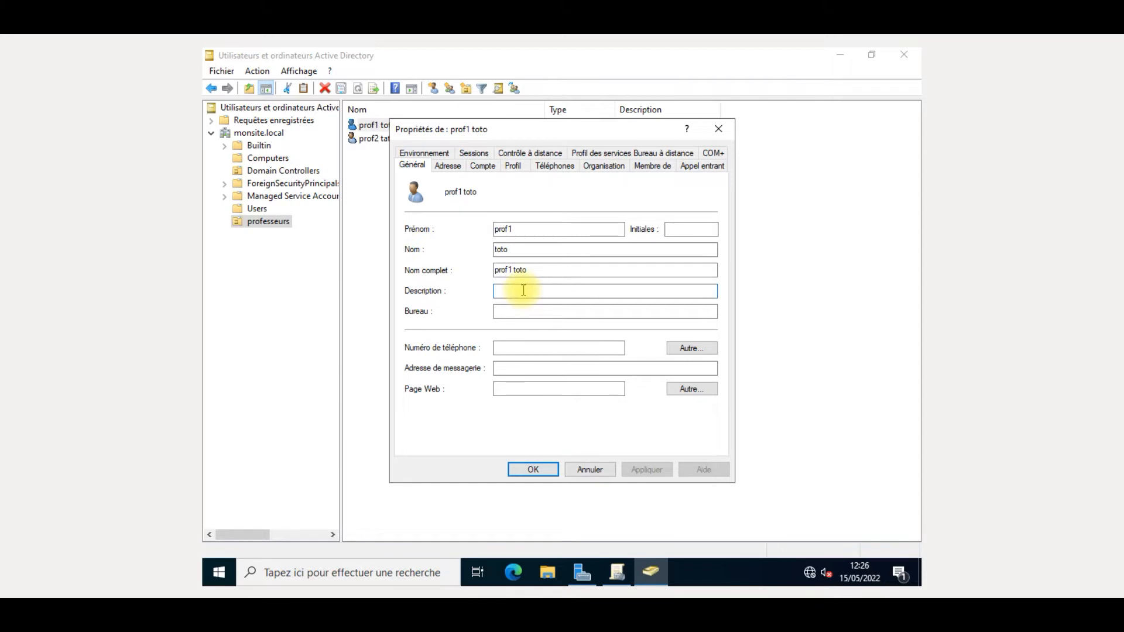
pyautogui.click(505, 311)
pyautogui.click(529, 348)
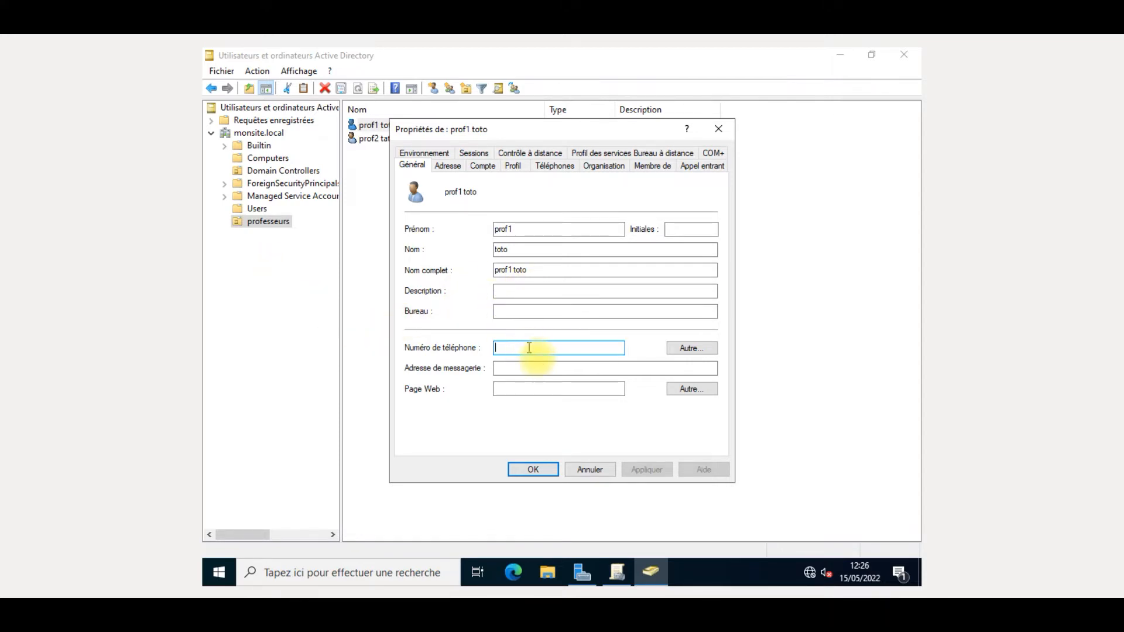
pyautogui.click(555, 388)
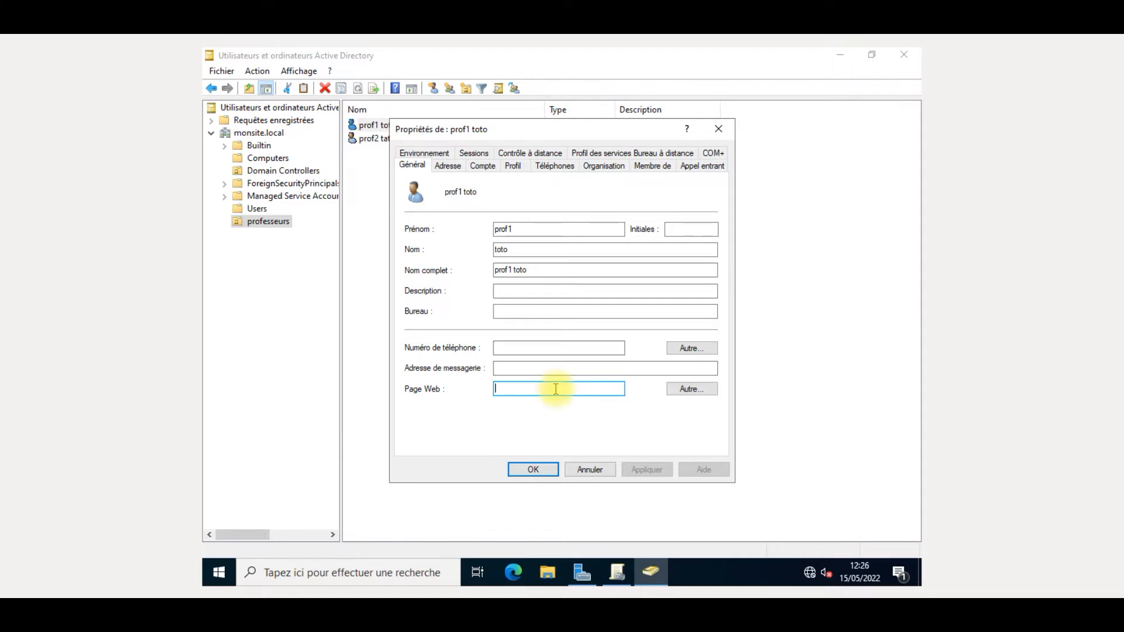
# - Browse prof1 toto's remaining property tabs without changes, close them, and return to Group Policy Management
pyautogui.click(449, 166)
pyautogui.click(483, 166)
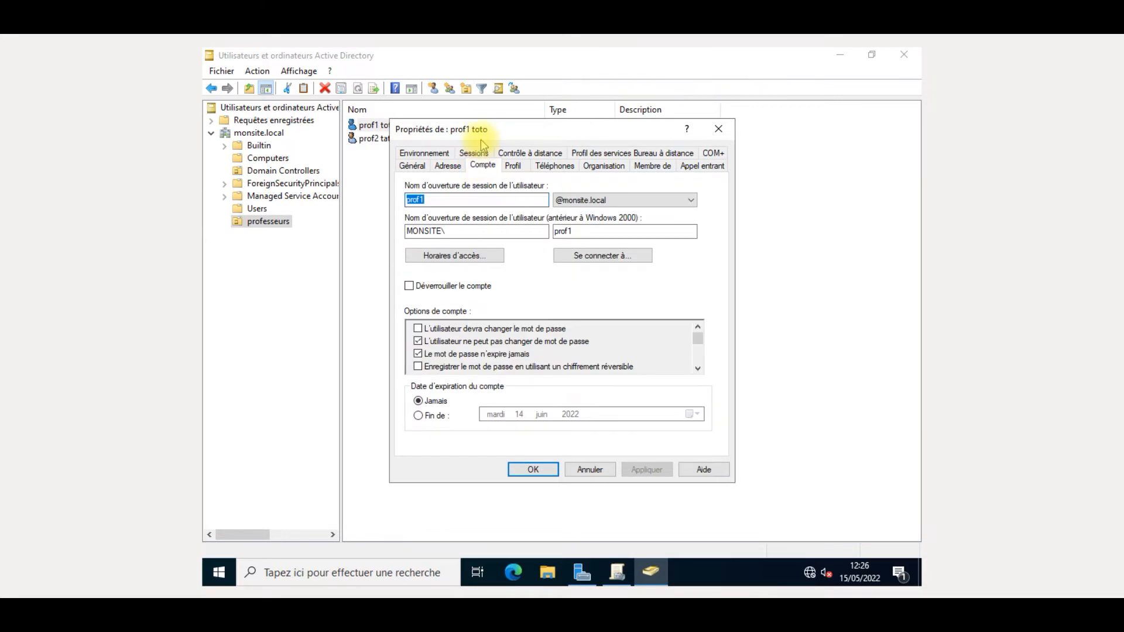
pyautogui.click(479, 154)
pyautogui.click(513, 154)
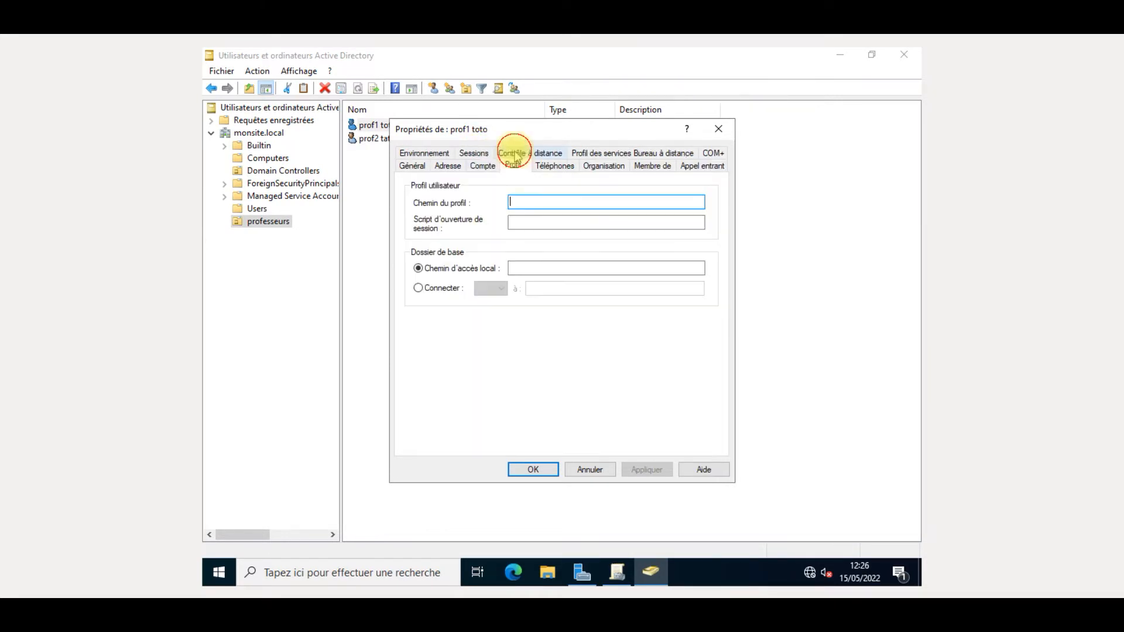
pyautogui.click(559, 166)
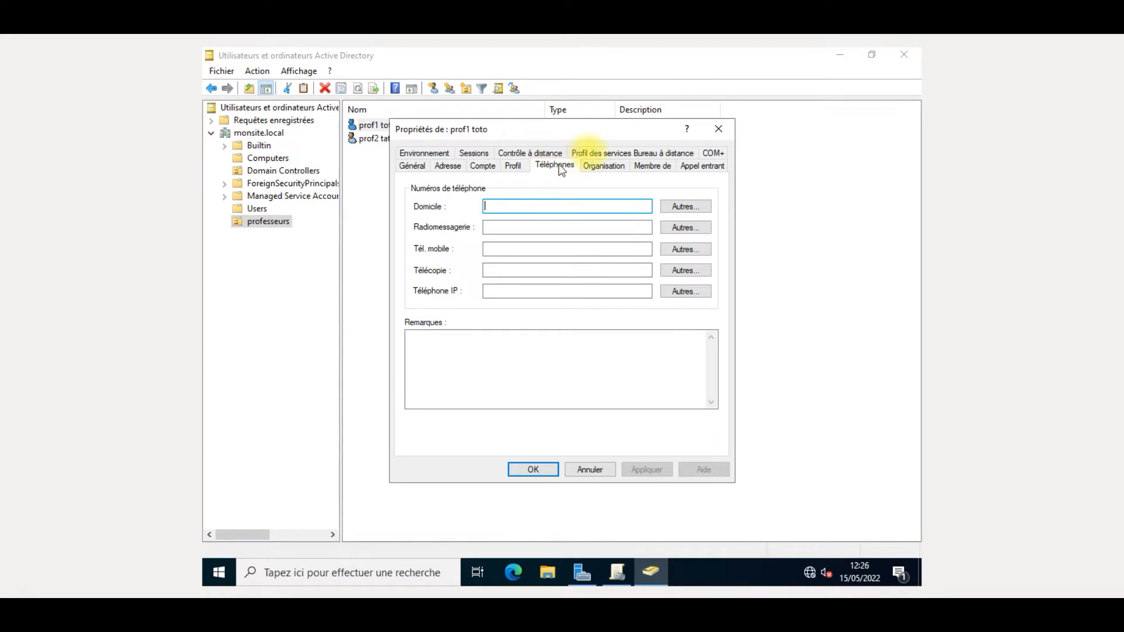
pyautogui.click(590, 153)
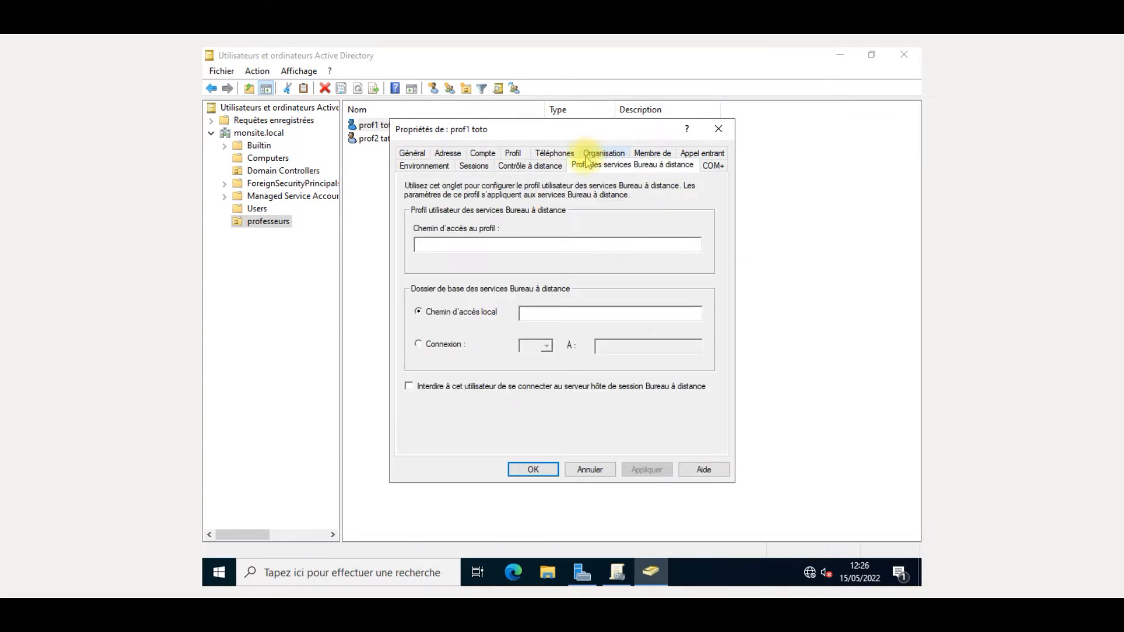
pyautogui.click(543, 169)
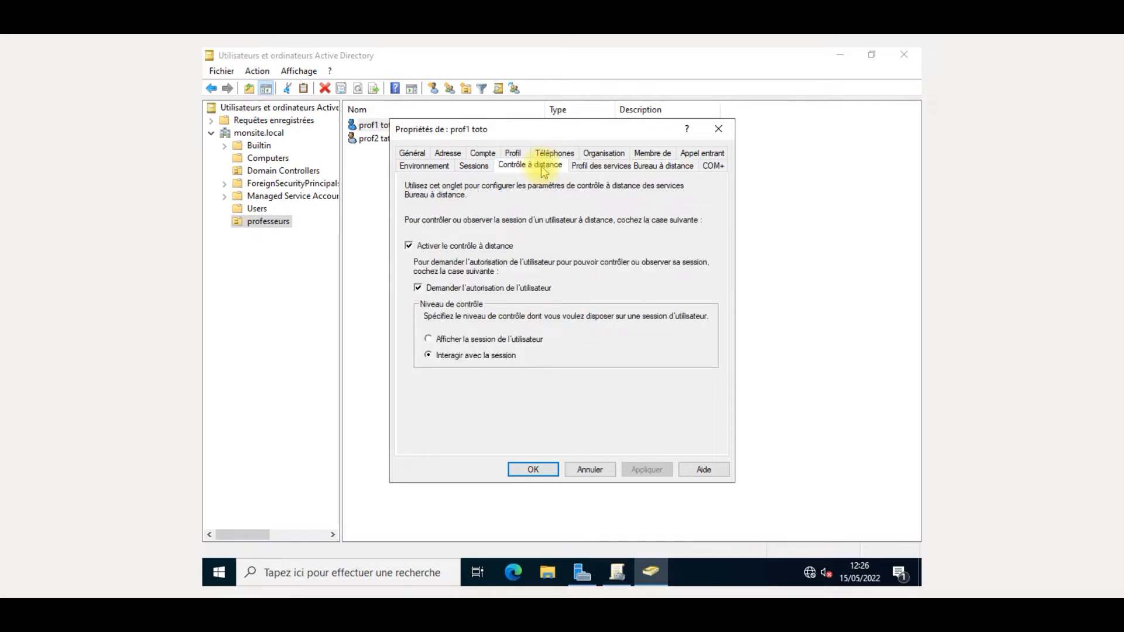
pyautogui.click(556, 154)
pyautogui.click(612, 166)
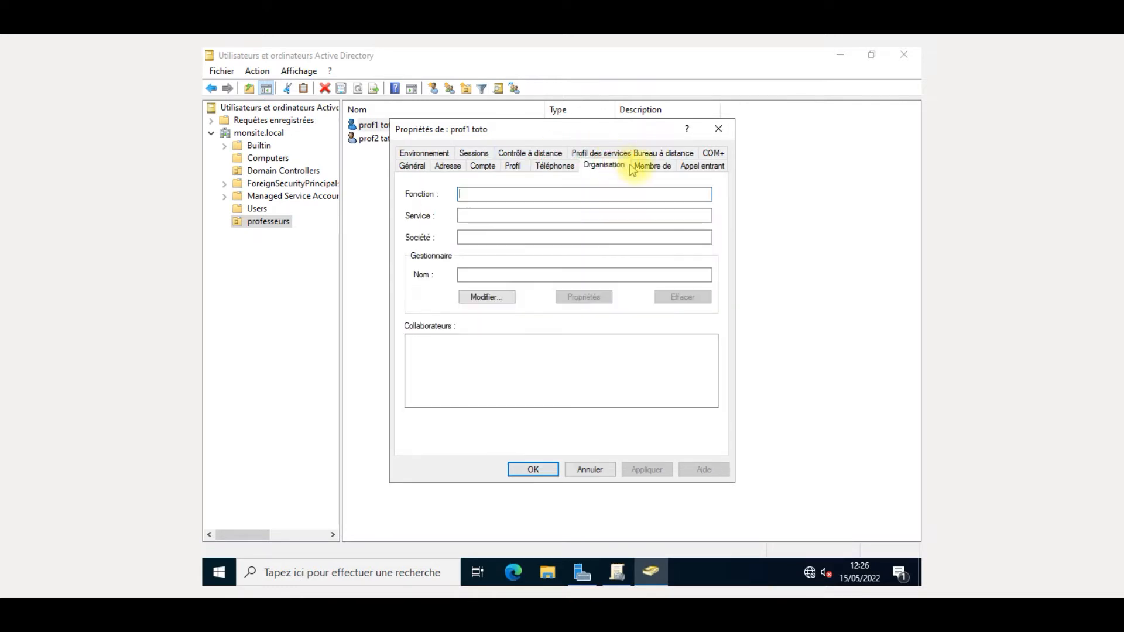
pyautogui.click(635, 168)
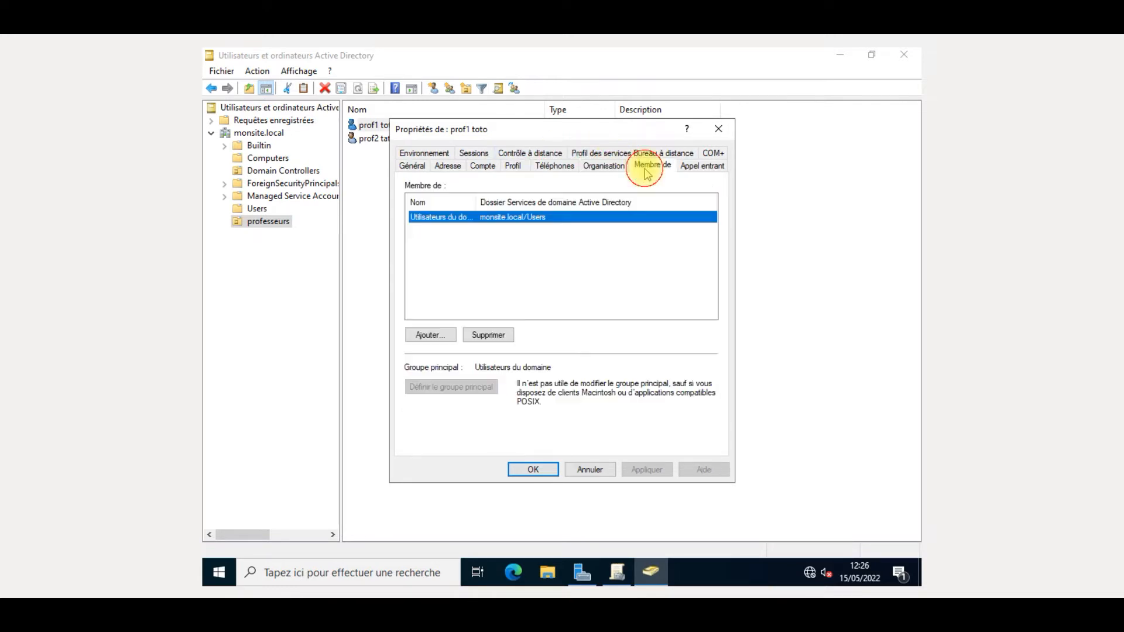
pyautogui.click(711, 167)
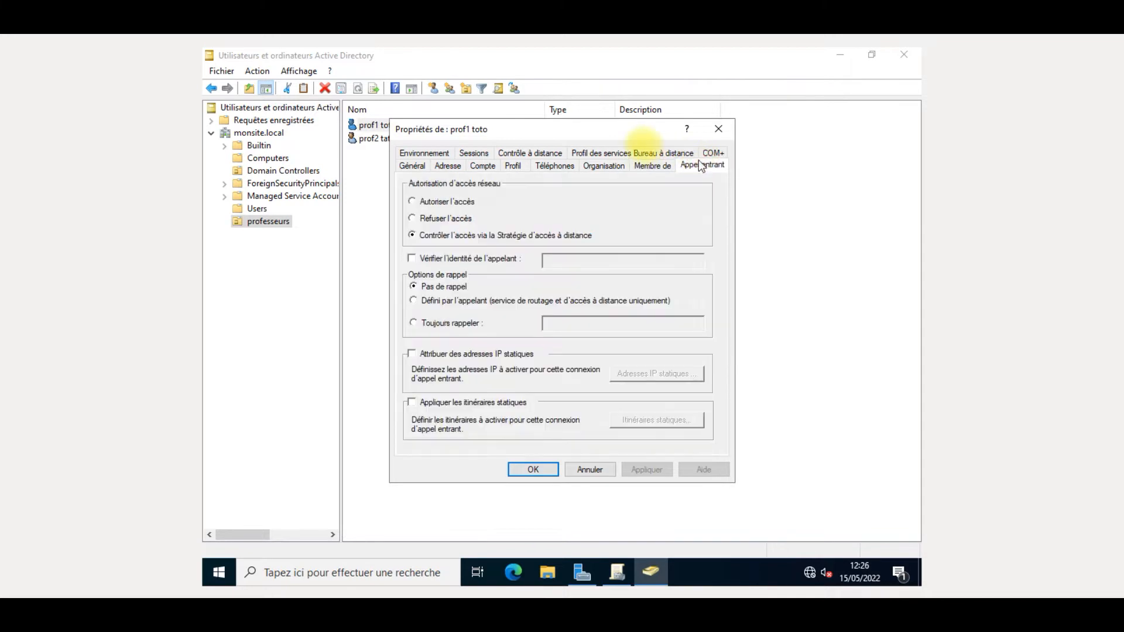
pyautogui.click(634, 153)
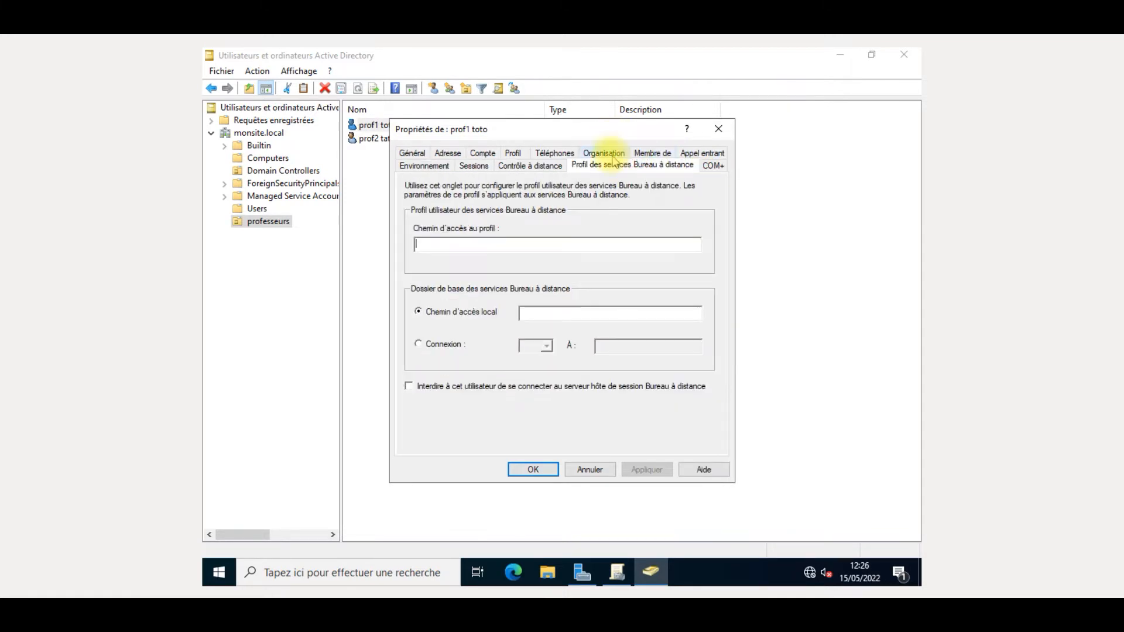
pyautogui.click(606, 150)
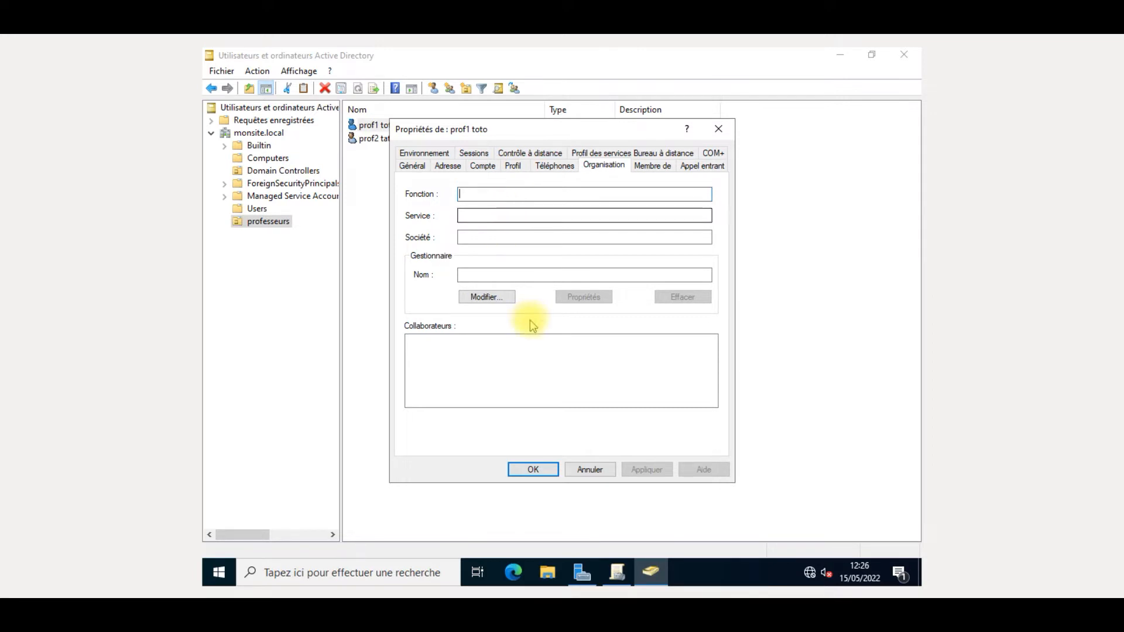
pyautogui.click(532, 471)
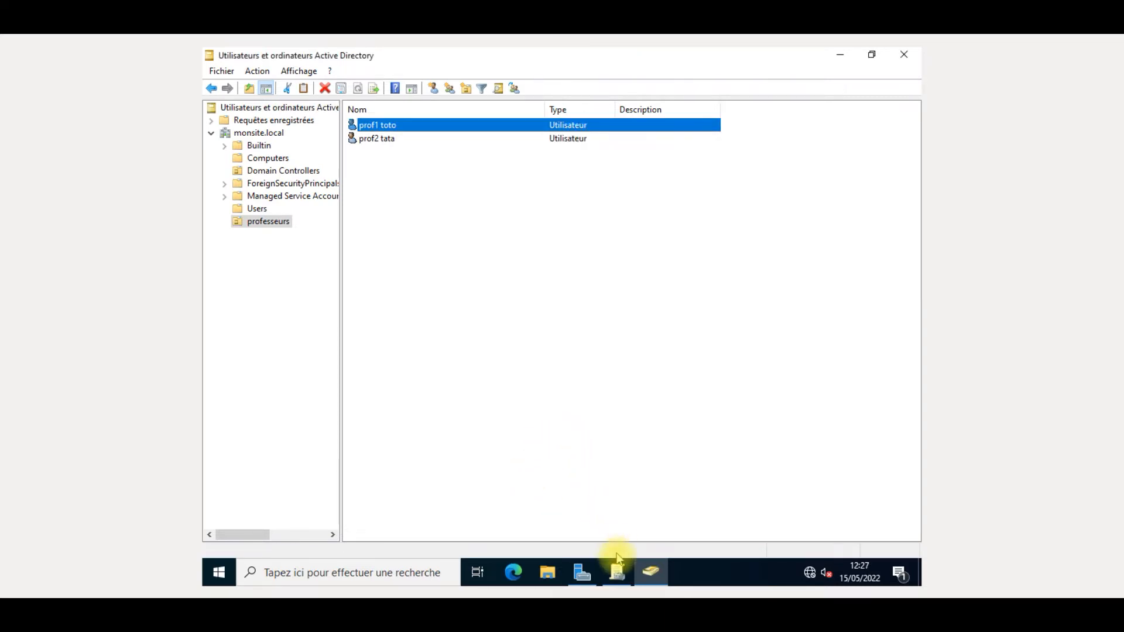
pyautogui.click(628, 579)
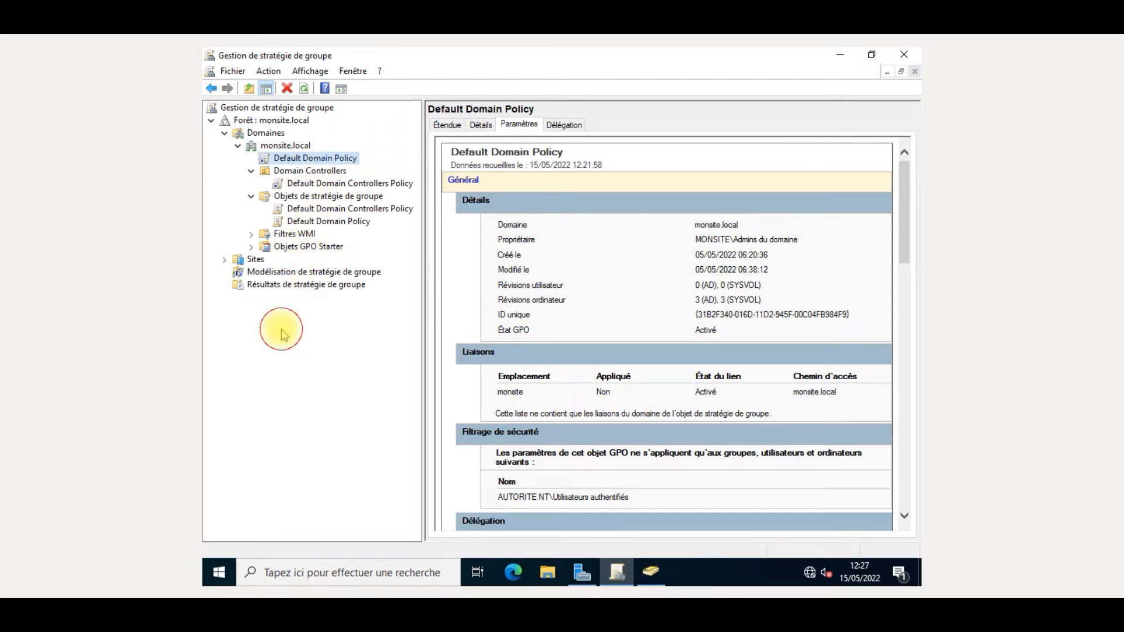
# - Select monsite.local, dismiss its actions menu unused, and collapse the forest tree
pyautogui.click(292, 147)
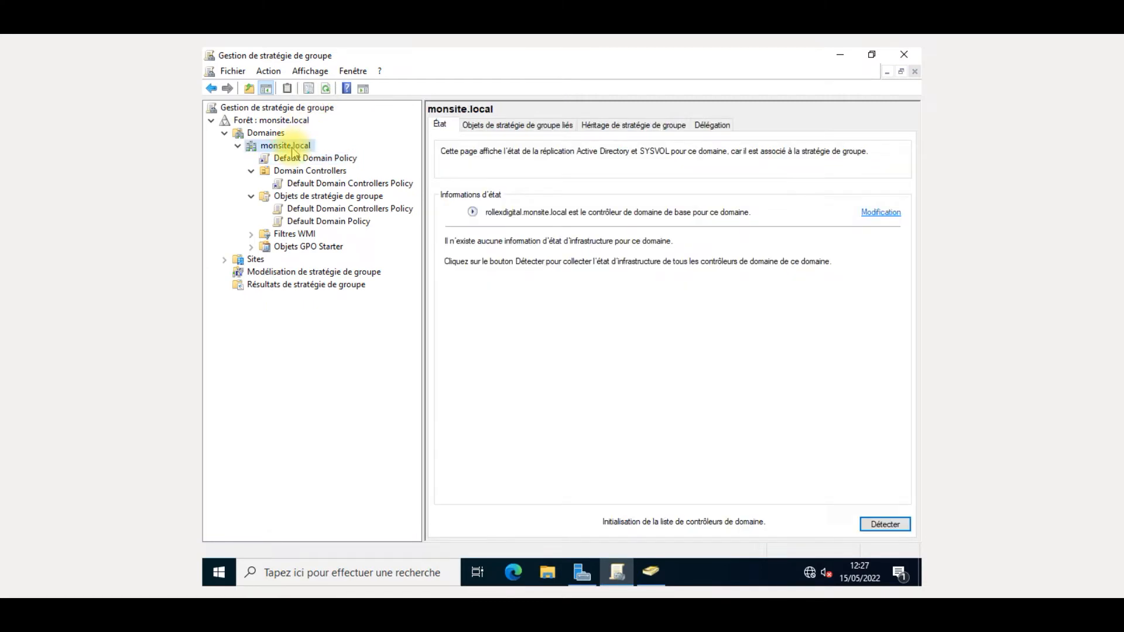
pyautogui.rightClick(292, 150)
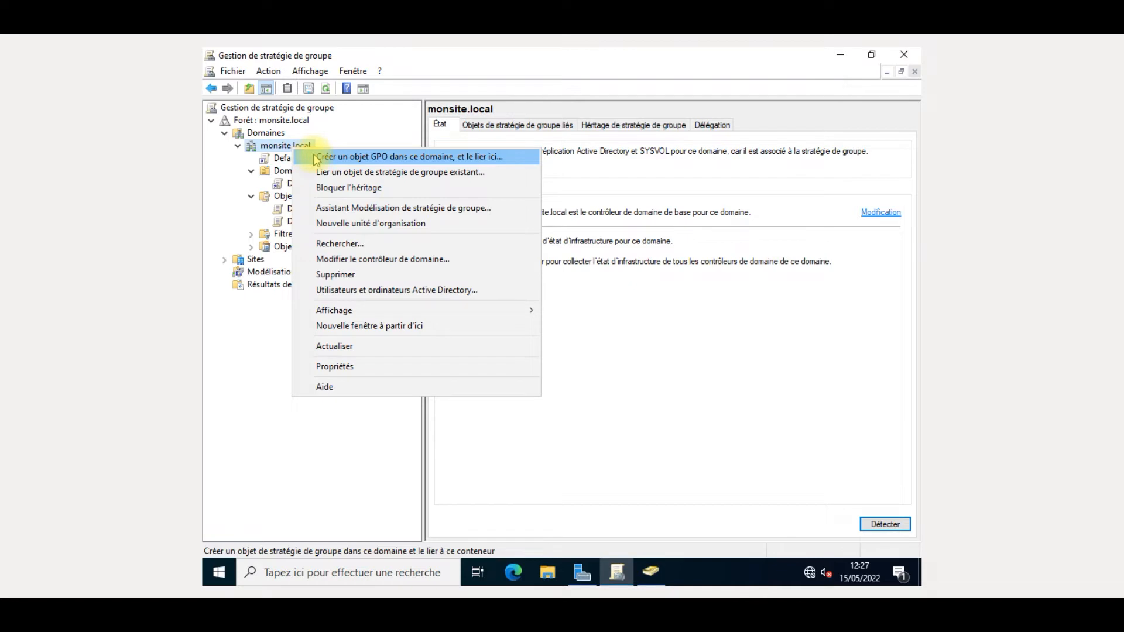
pyautogui.click(235, 374)
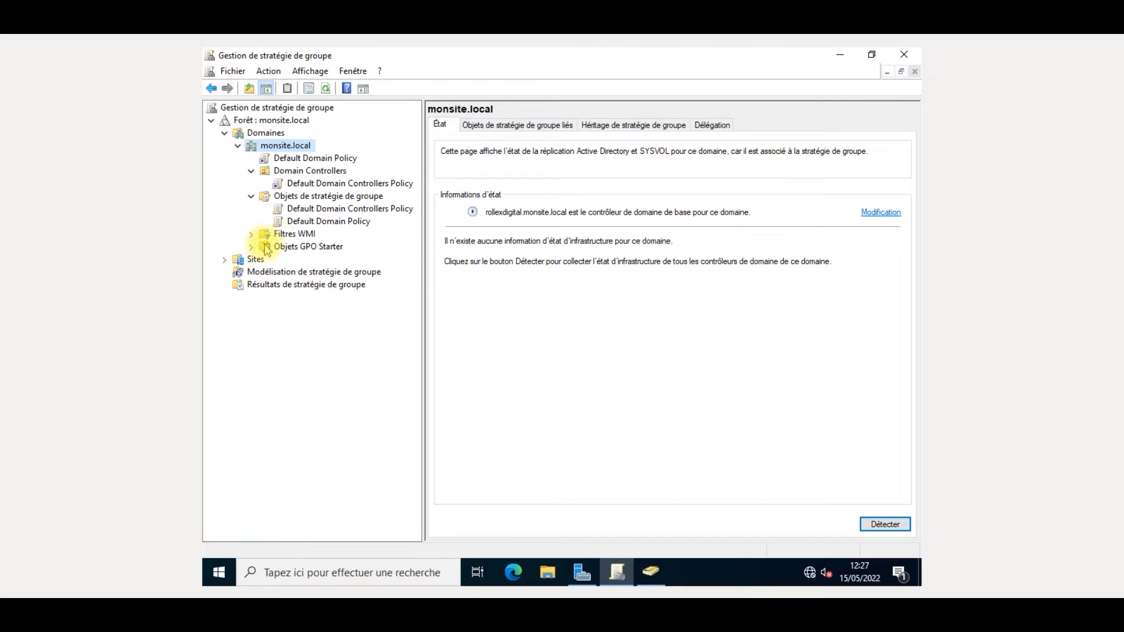
pyautogui.click(268, 121)
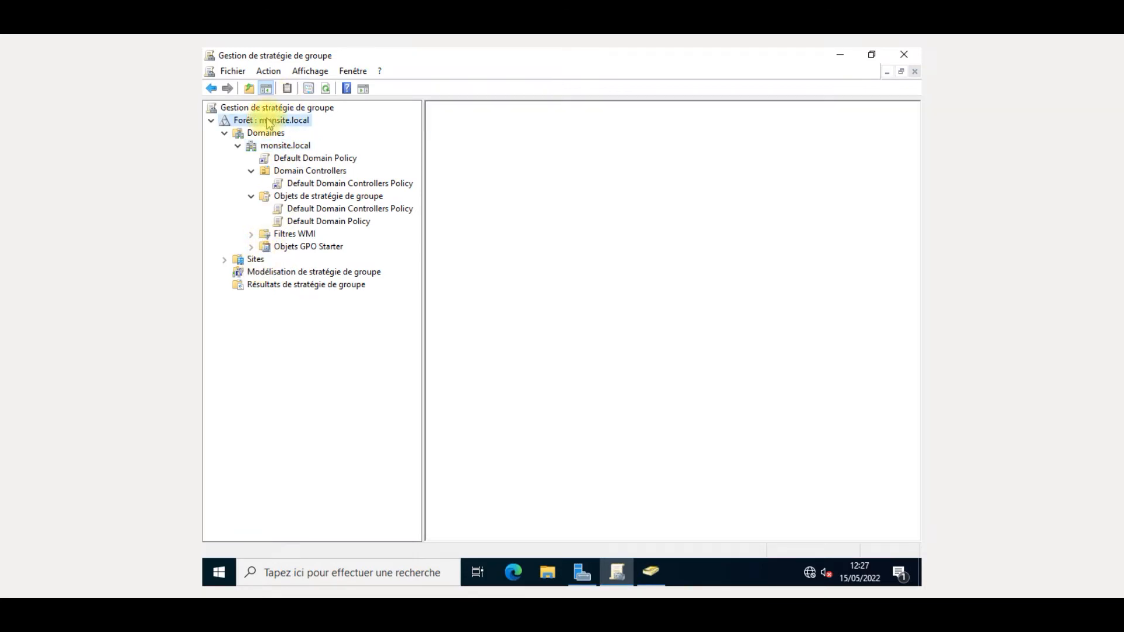
pyautogui.doubleClick(268, 122)
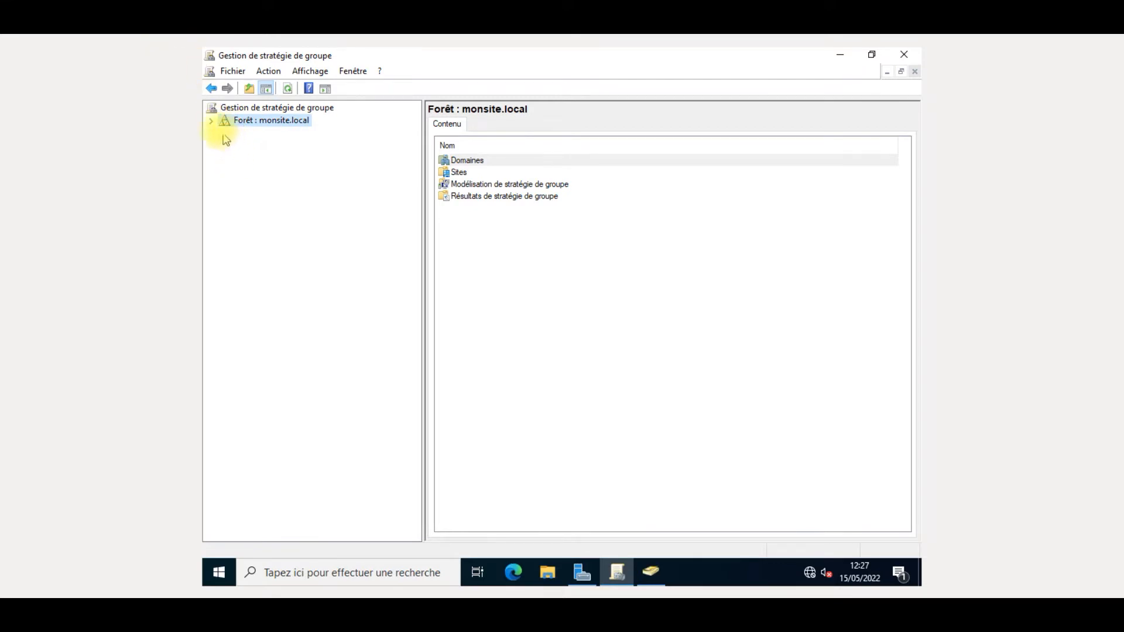
# - Expand Forêt > Domaines > monsite.local and browse Domain Controllers, Group Policy Objects and Starter GPOs
pyautogui.click(211, 121)
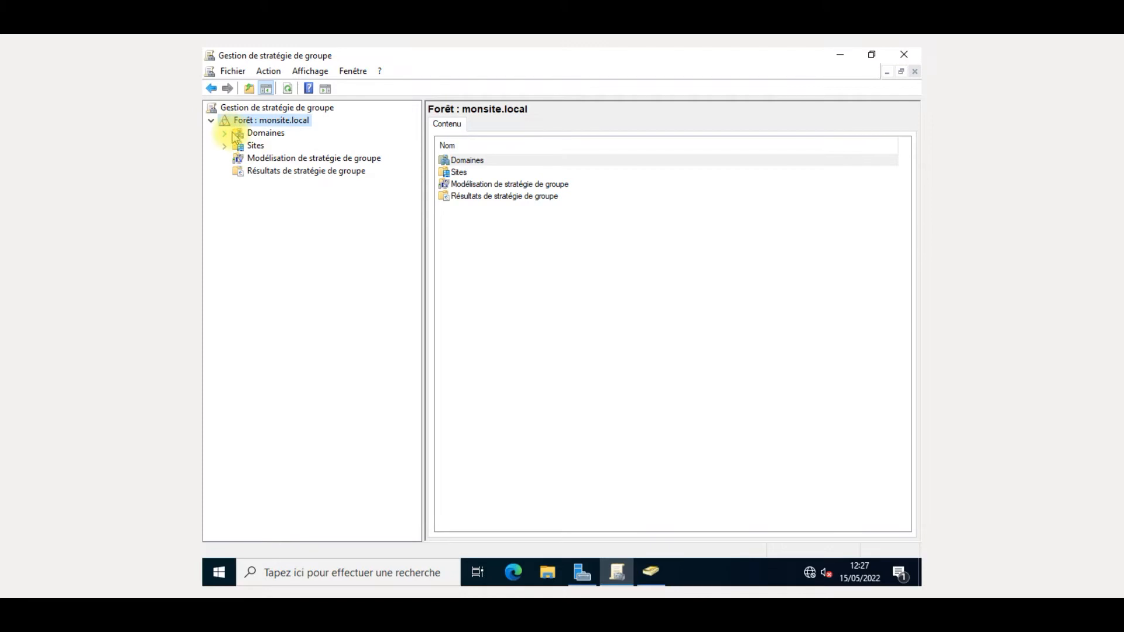
pyautogui.click(224, 133)
pyautogui.click(237, 146)
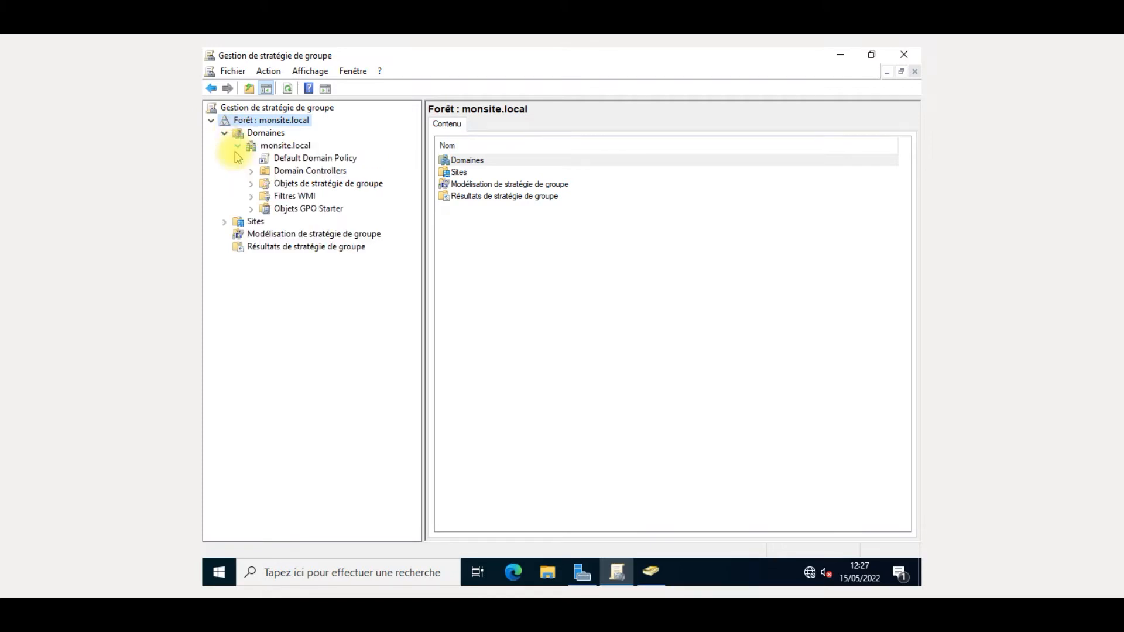
pyautogui.click(263, 171)
pyautogui.click(284, 184)
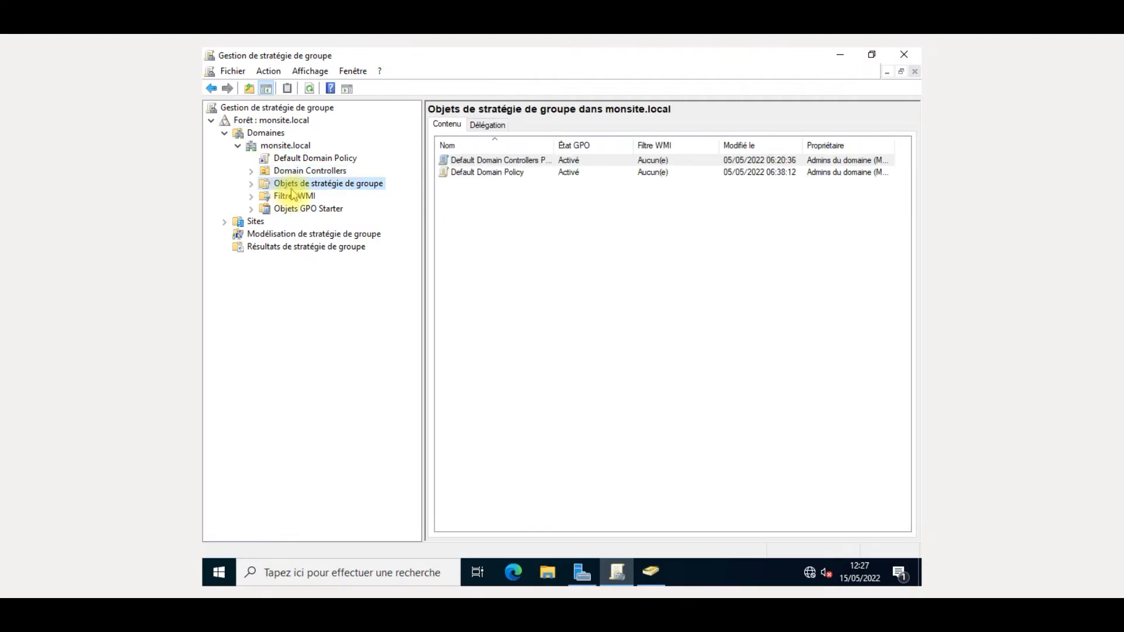
pyautogui.click(302, 211)
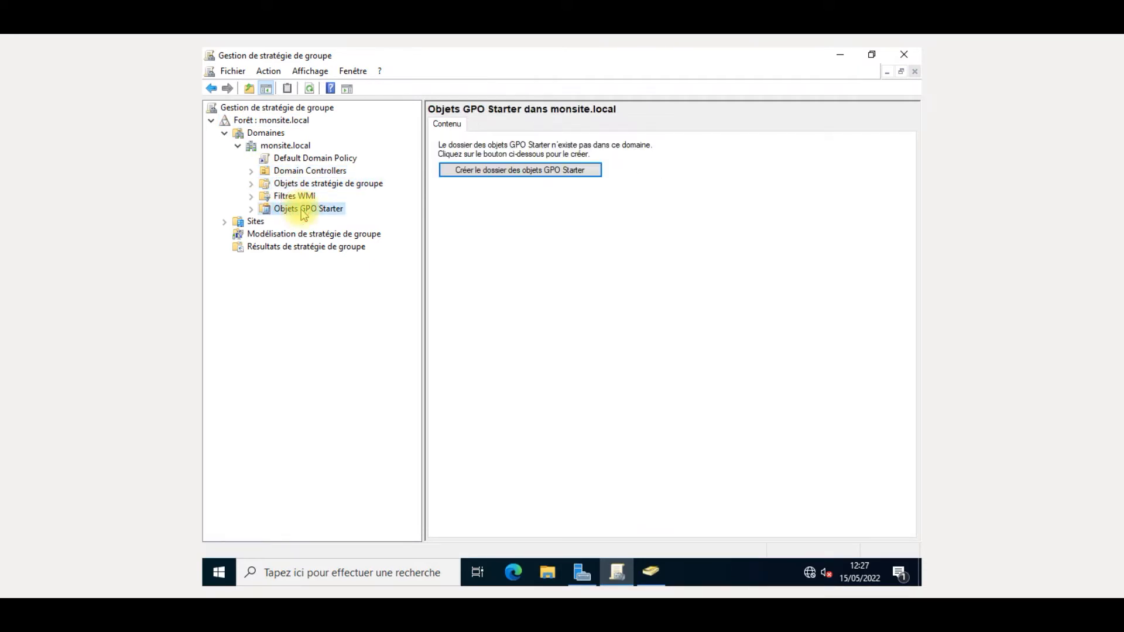
# - Reopen the Default Domain Policy link, dismiss the IE and link notices, and return to monsite.local
pyautogui.click(300, 160)
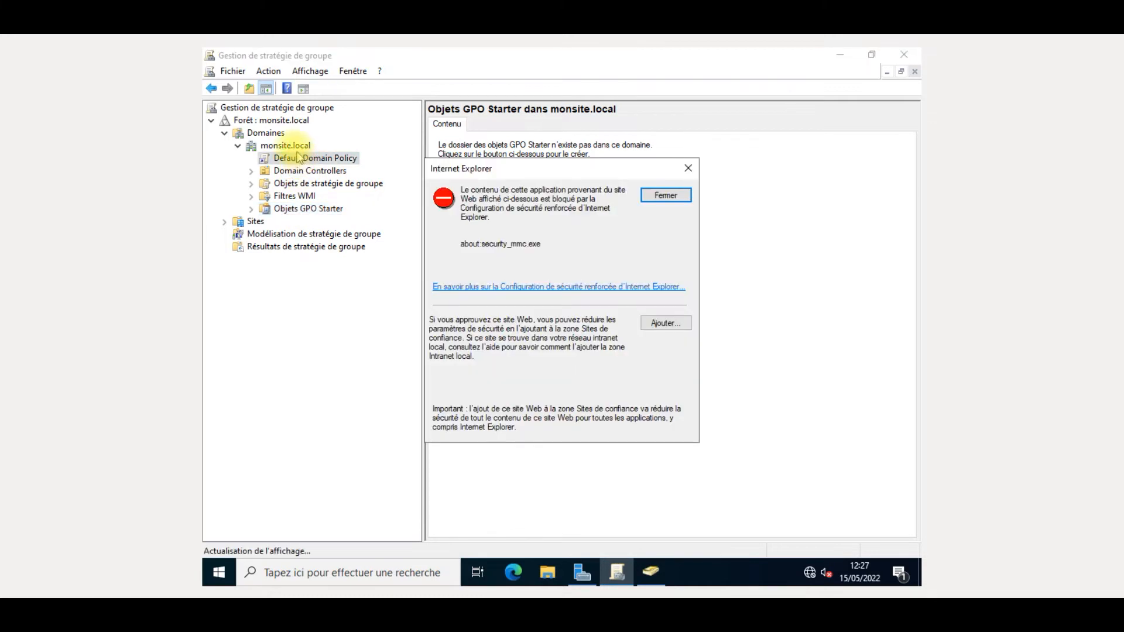
pyautogui.click(669, 196)
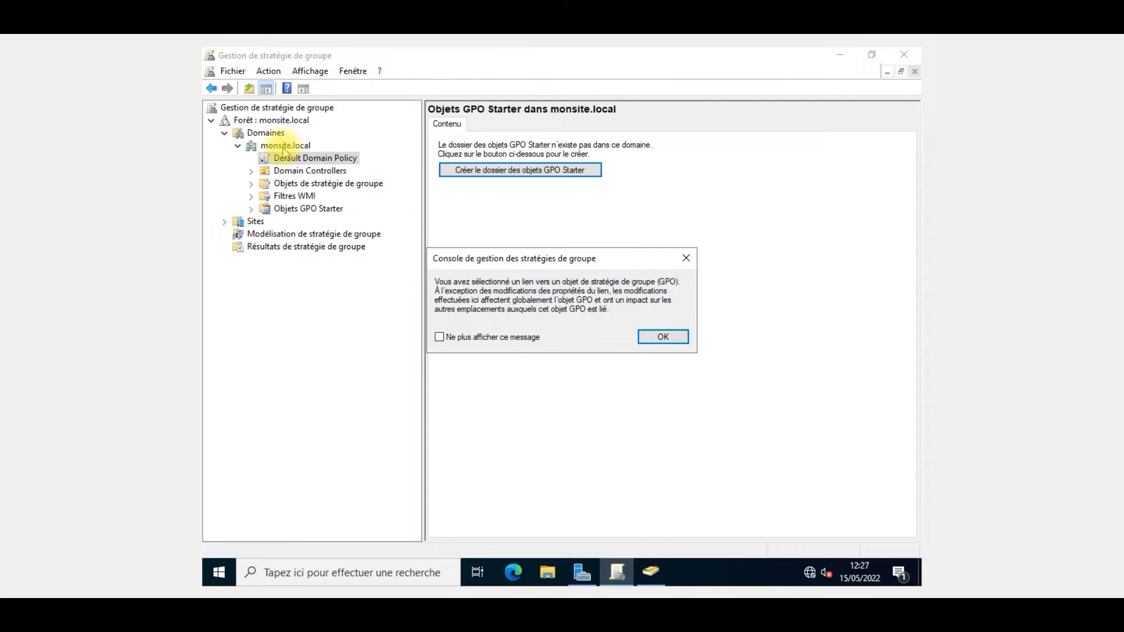
pyautogui.click(681, 260)
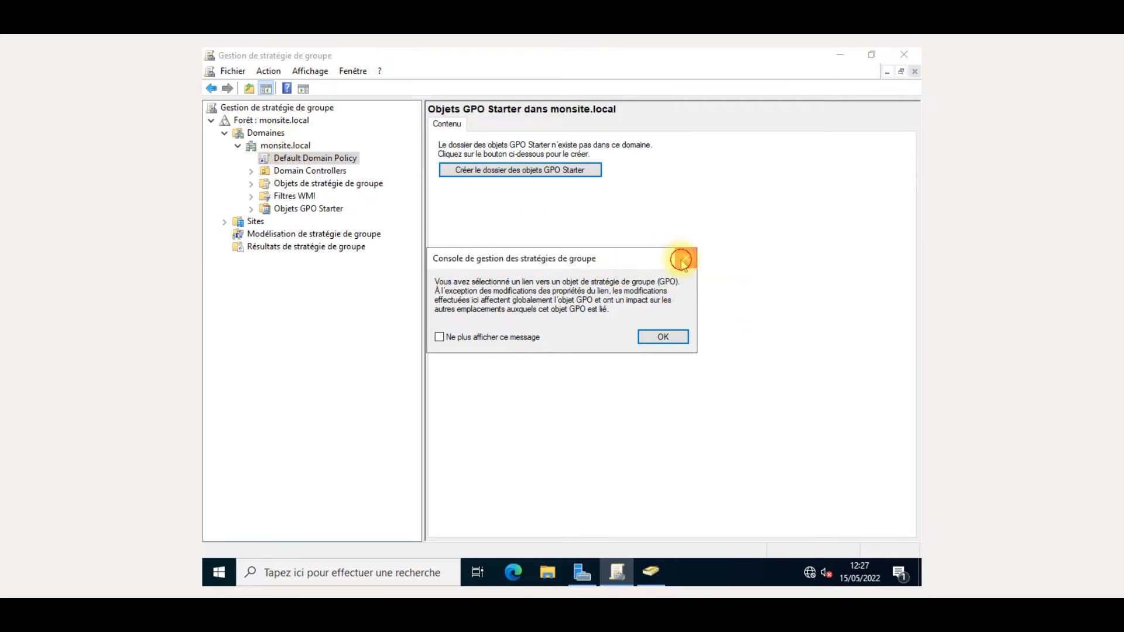
pyautogui.click(287, 146)
pyautogui.click(302, 271)
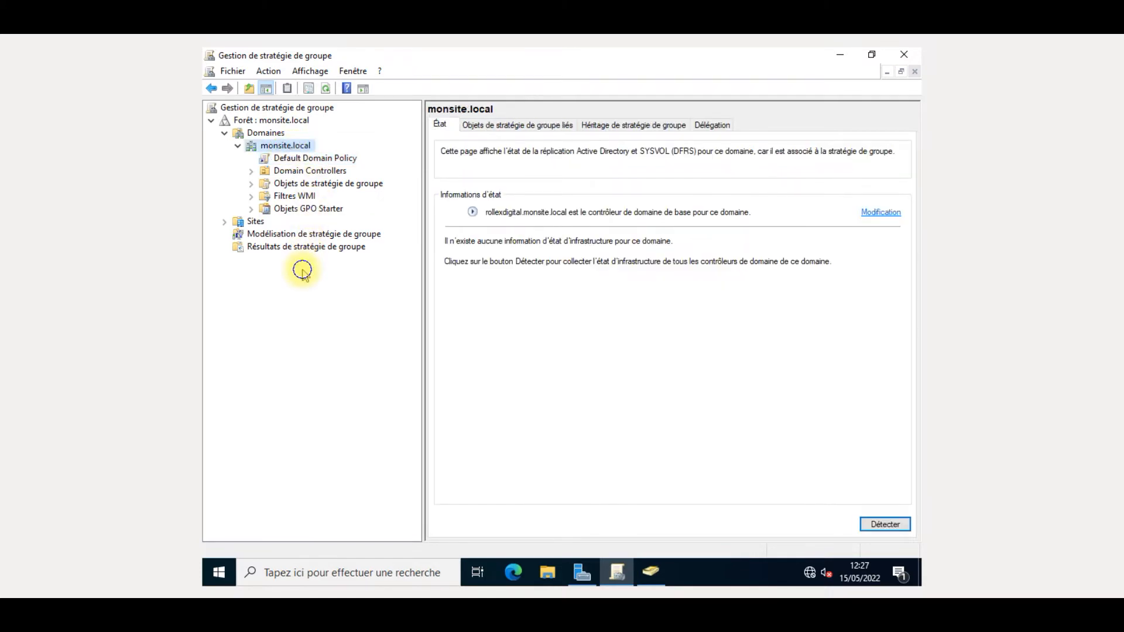
# - Create a GPO named professeur linked to monsite.local, with starter GPO left as (aucun)
pyautogui.rightClick(299, 143)
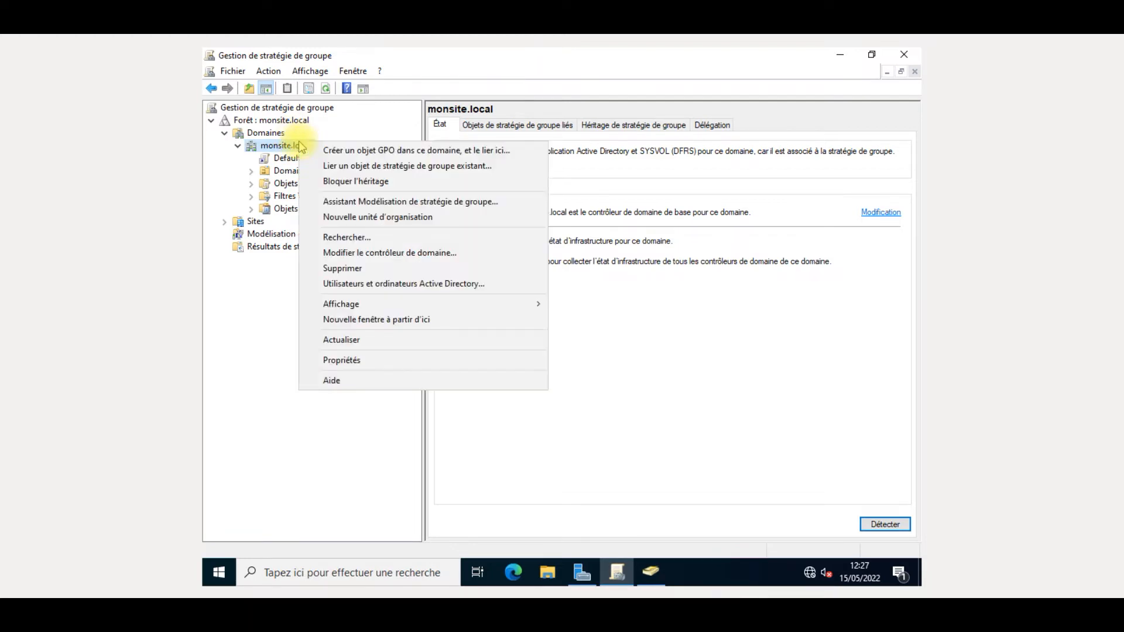
pyautogui.click(337, 153)
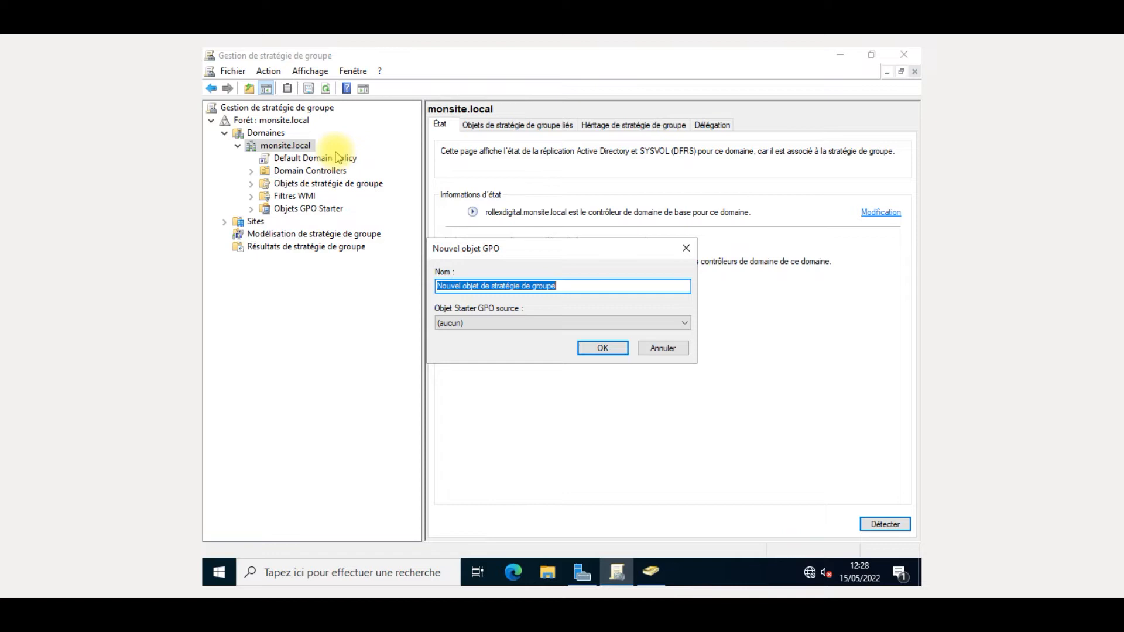
pyautogui.press('BackSpace')
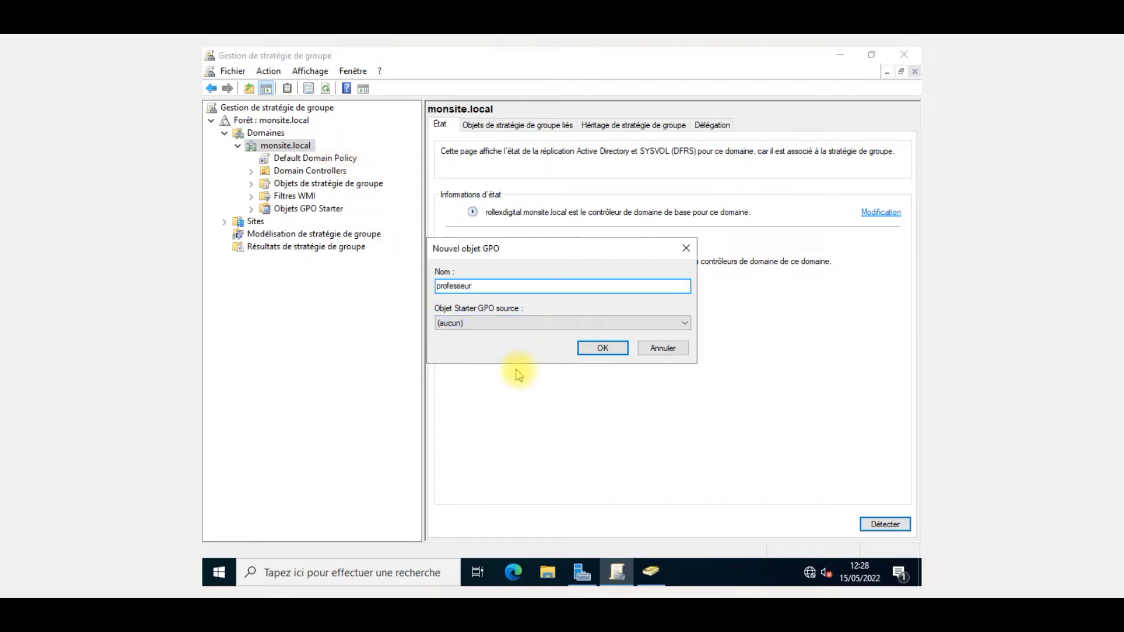
pyautogui.click(545, 326)
pyautogui.click(544, 326)
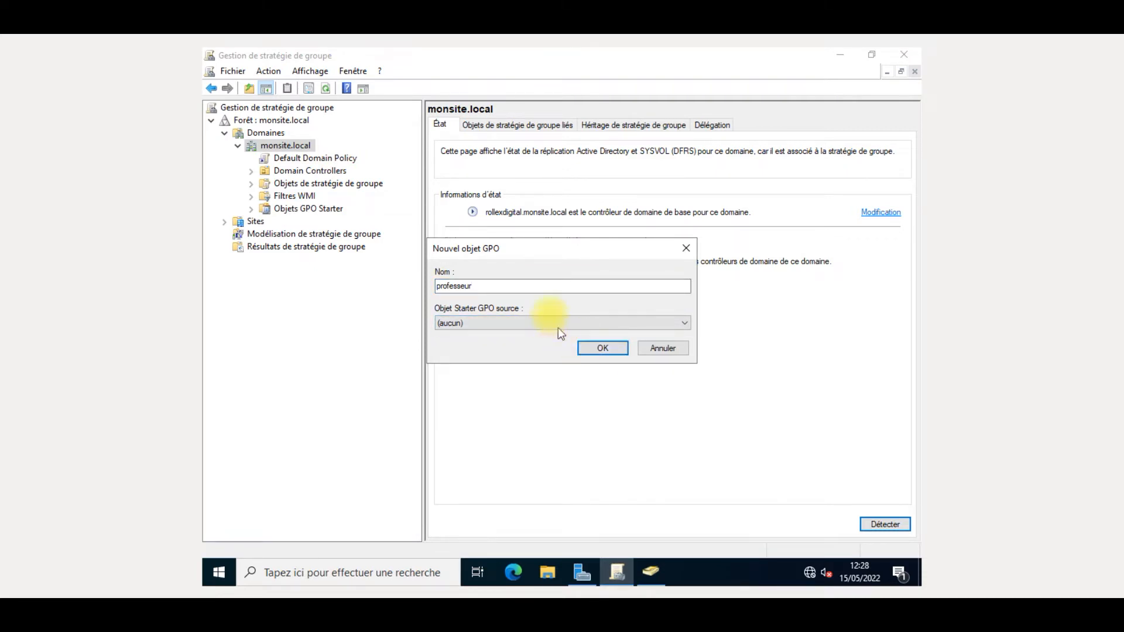
pyautogui.click(596, 348)
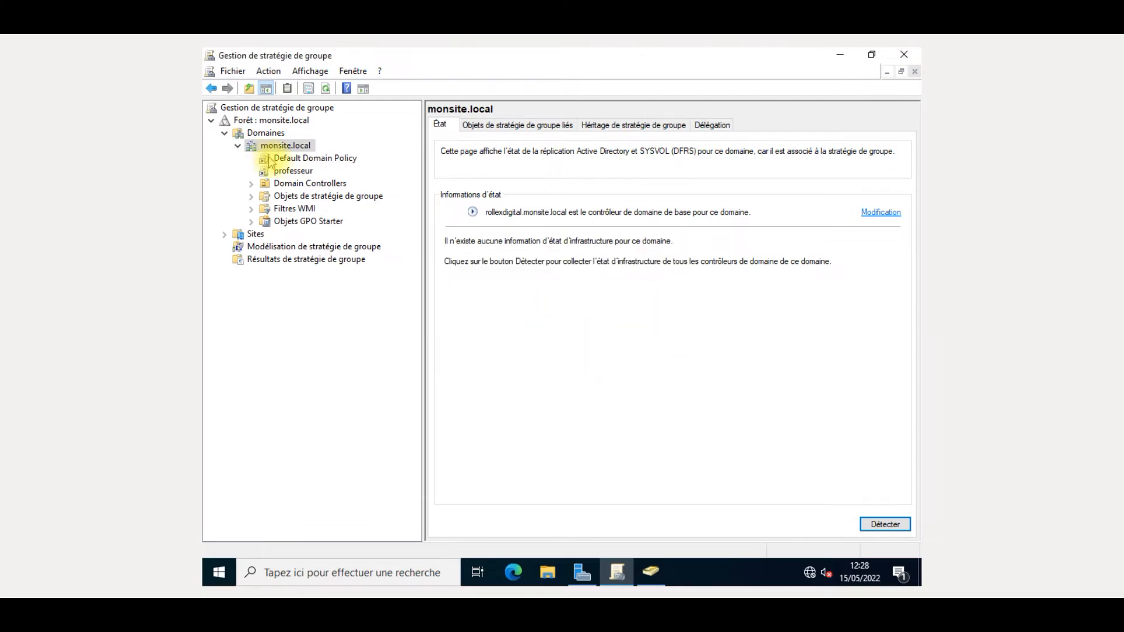
# - Select the professeur GPO link and dismiss the Internet Explorer and link notices
pyautogui.click(304, 171)
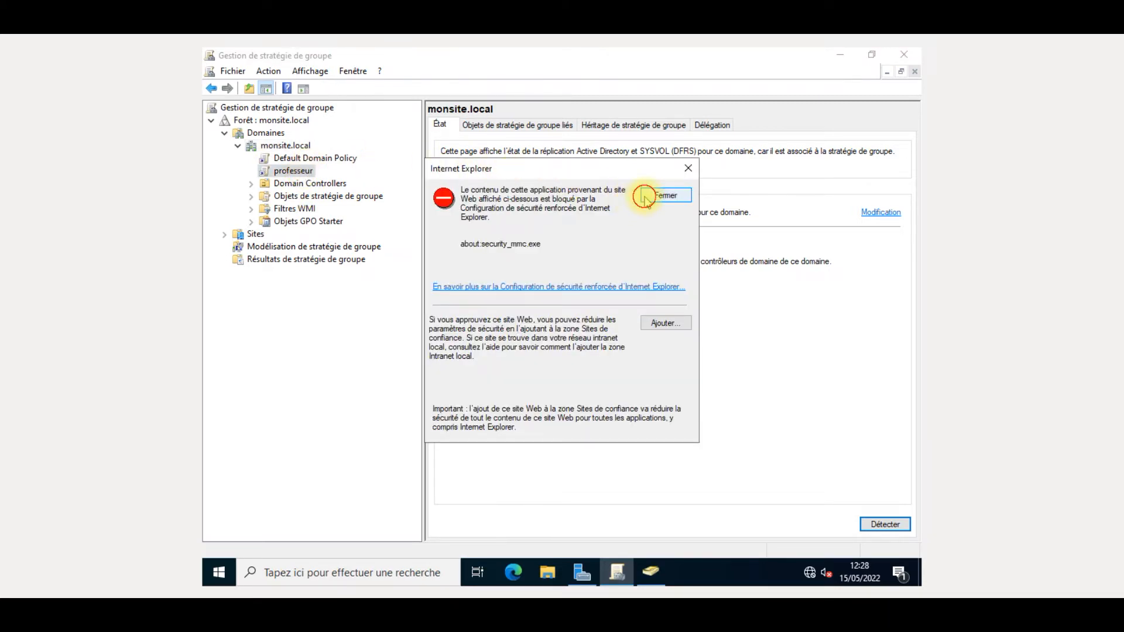
pyautogui.click(662, 197)
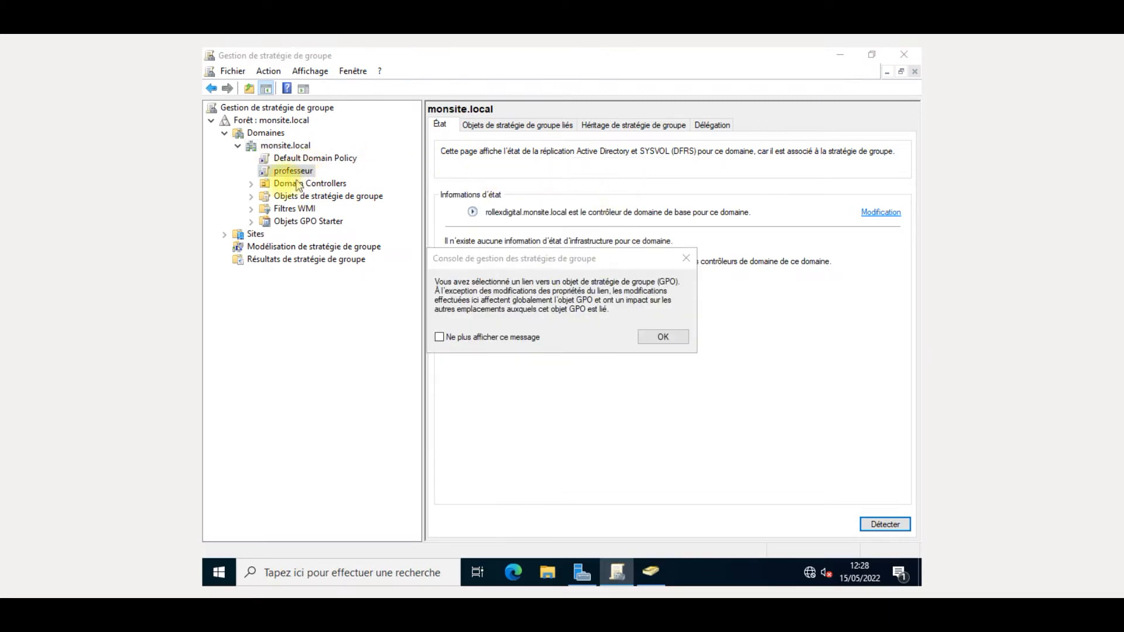
pyautogui.click(662, 337)
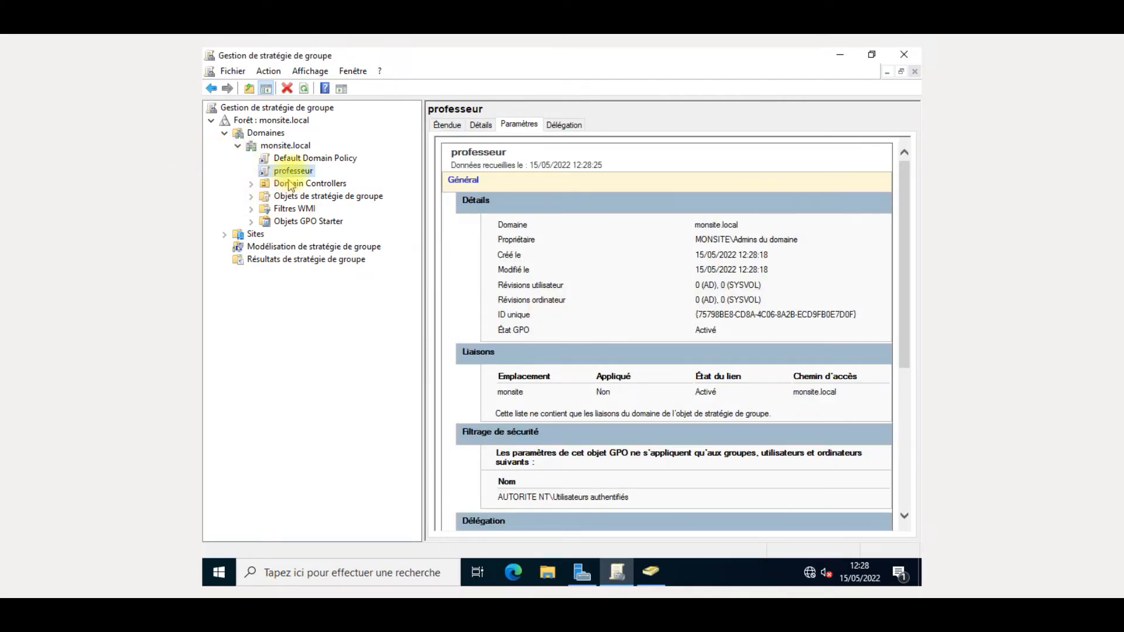
pyautogui.rightClick(304, 170)
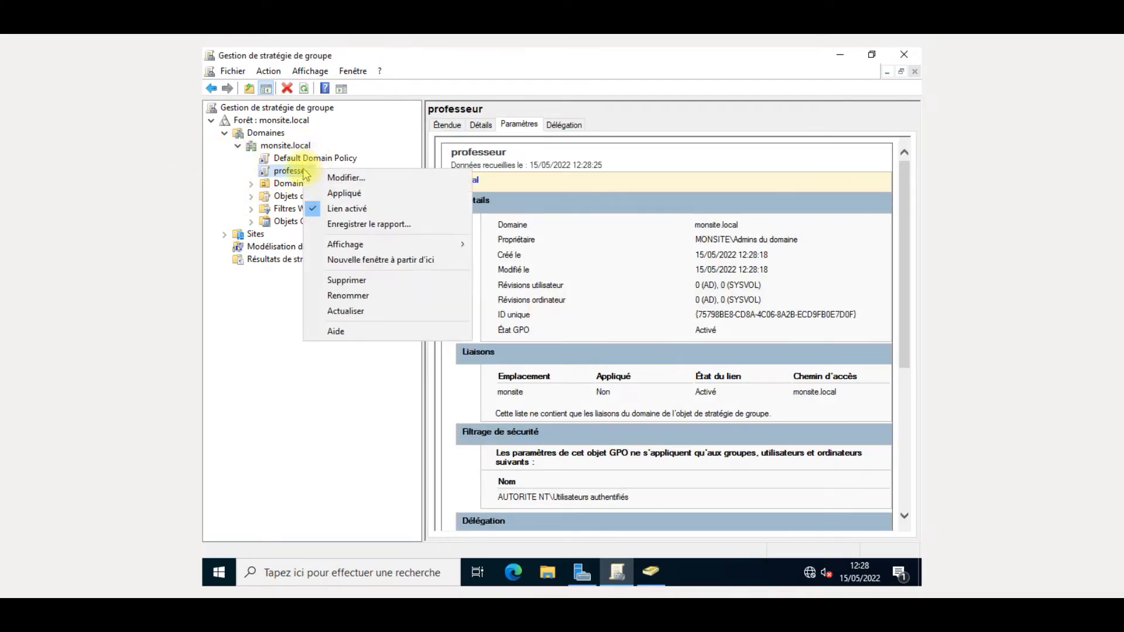
# - Open the professeur GPO in the policy editor and maximize the editor window
pyautogui.click(347, 177)
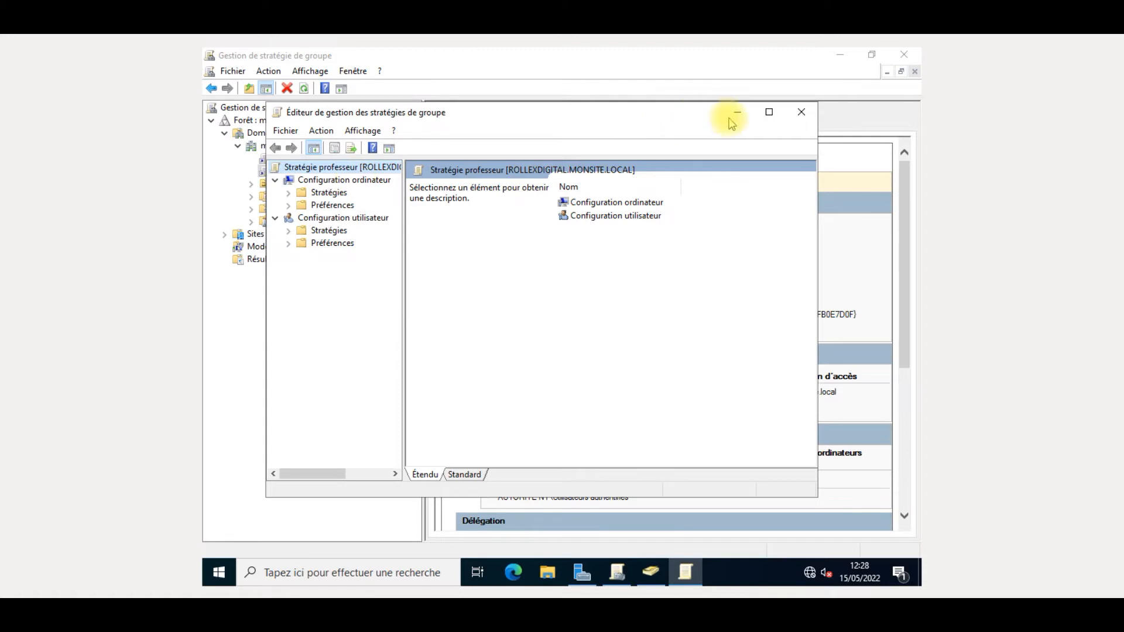
pyautogui.click(768, 114)
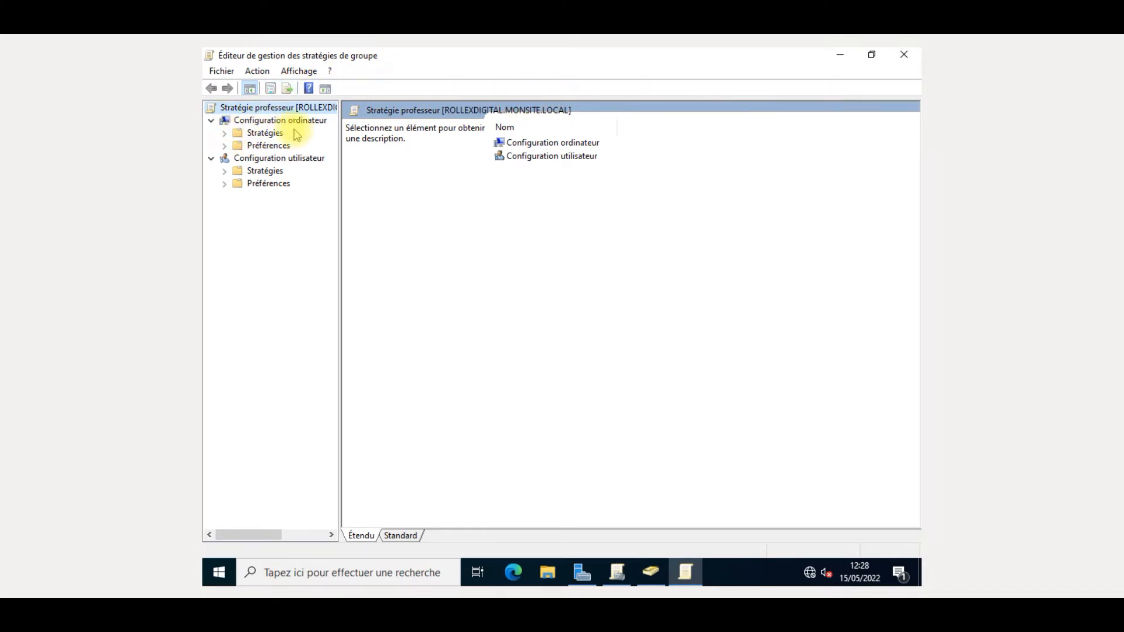
# - Expand Stratégies, Préférences, Paramètres du logiciel and both Paramètres Windows nodes, widening the tree pane
pyautogui.click(225, 133)
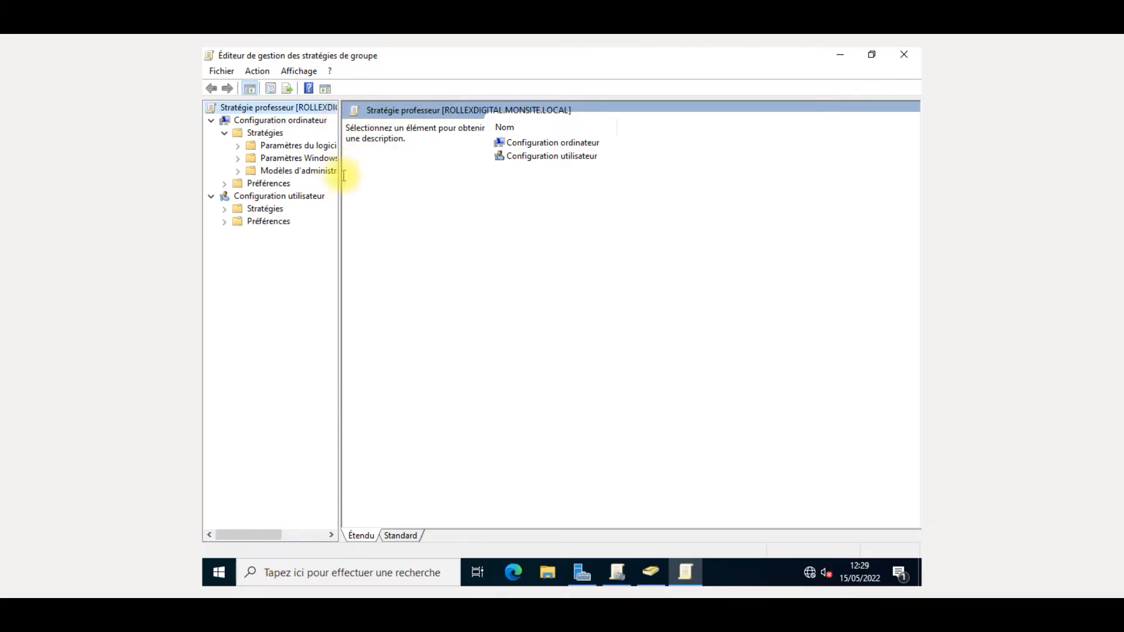
pyautogui.moveTo(339, 200); pyautogui.dragTo(437, 244)
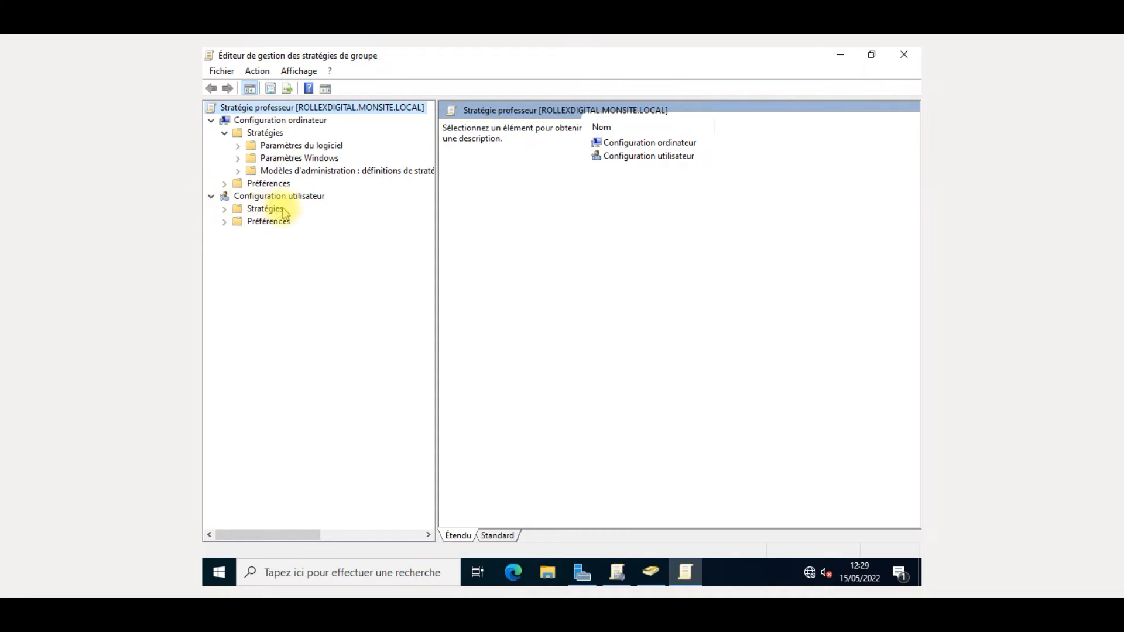
pyautogui.click(224, 209)
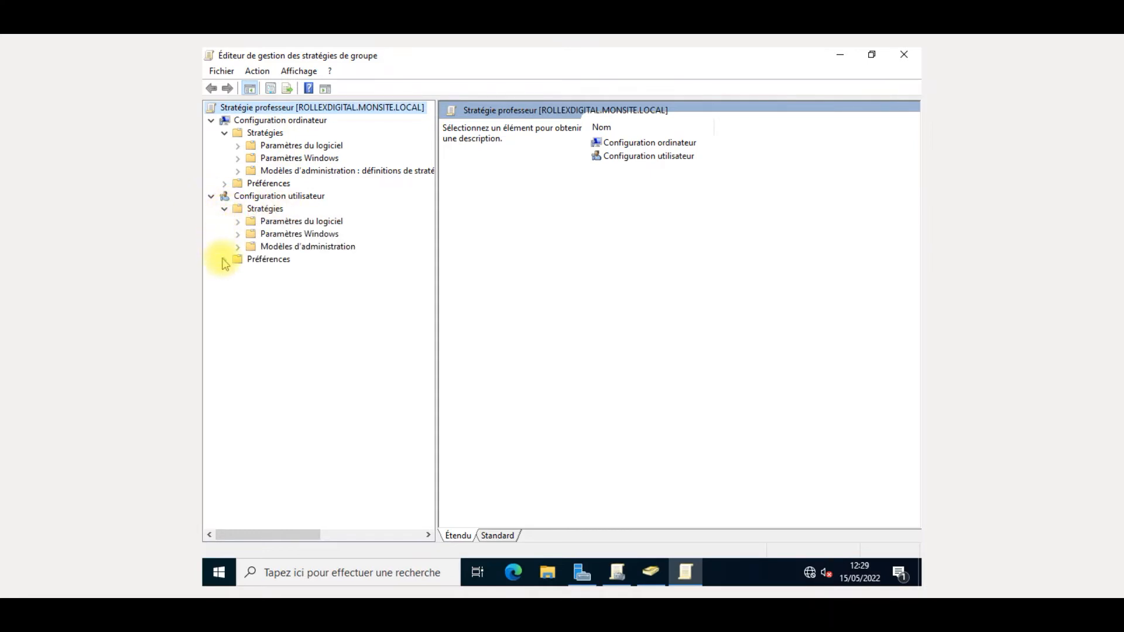
pyautogui.click(224, 259)
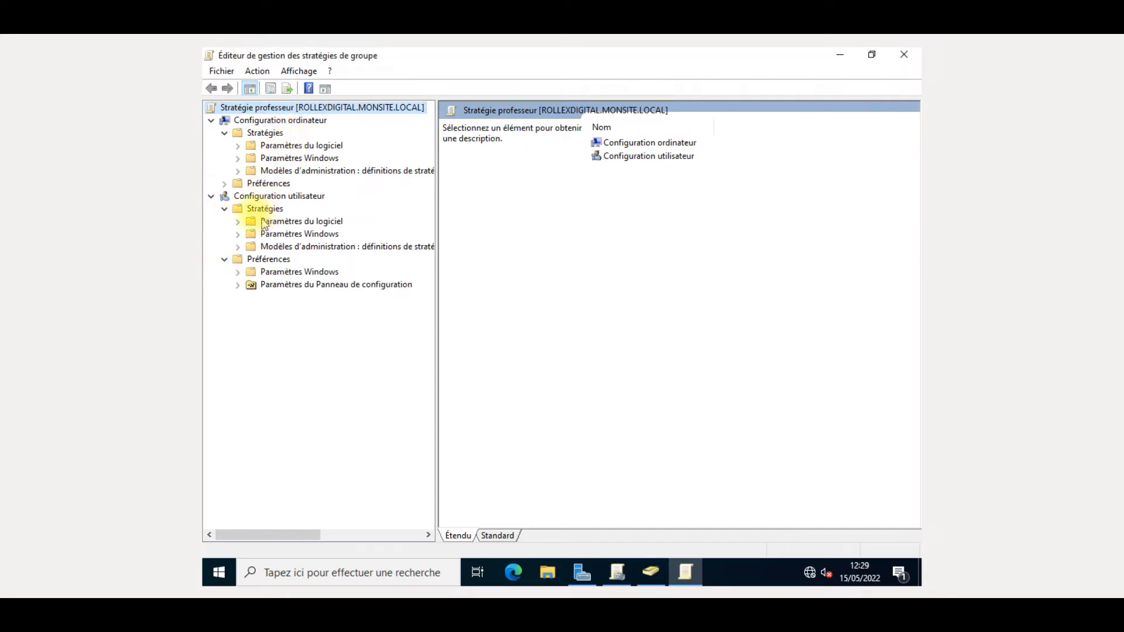
pyautogui.click(238, 222)
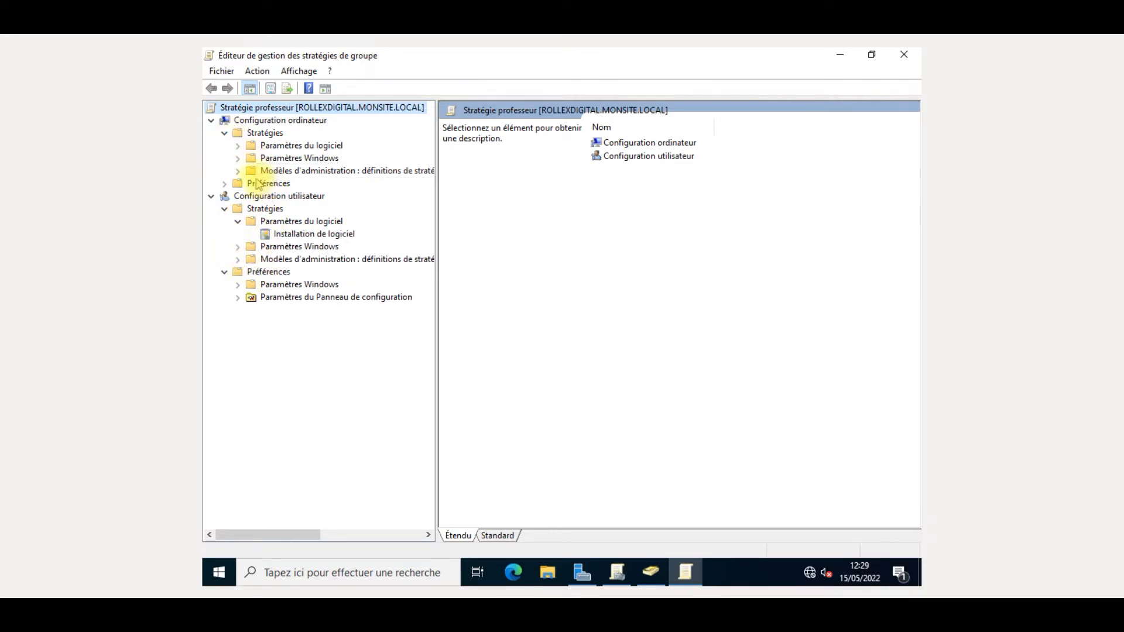
pyautogui.click(237, 158)
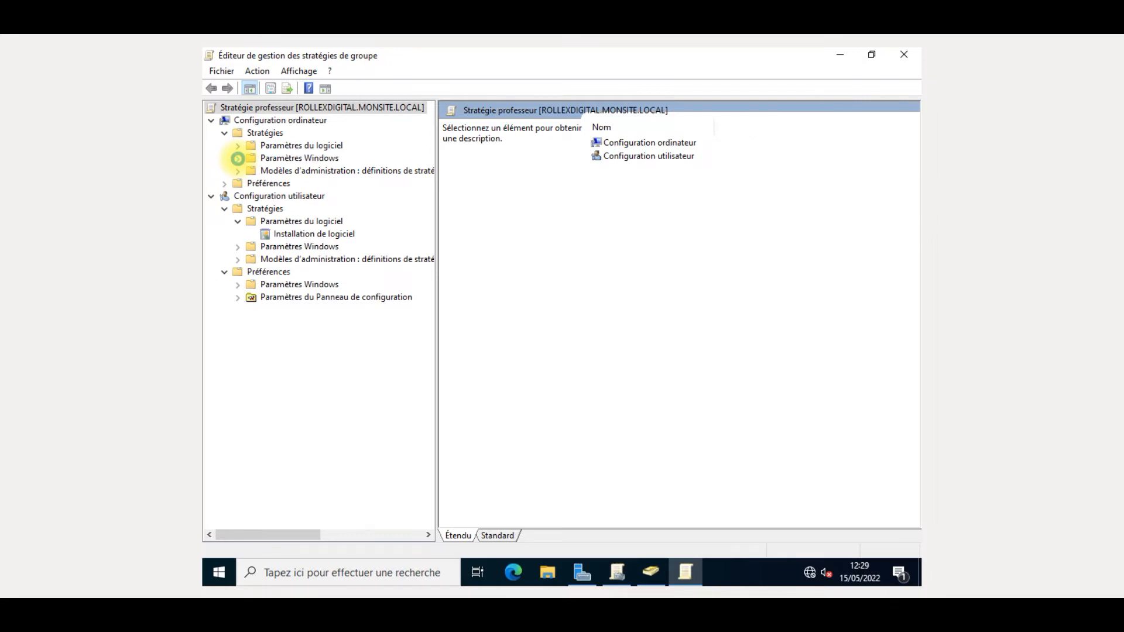
pyautogui.click(238, 158)
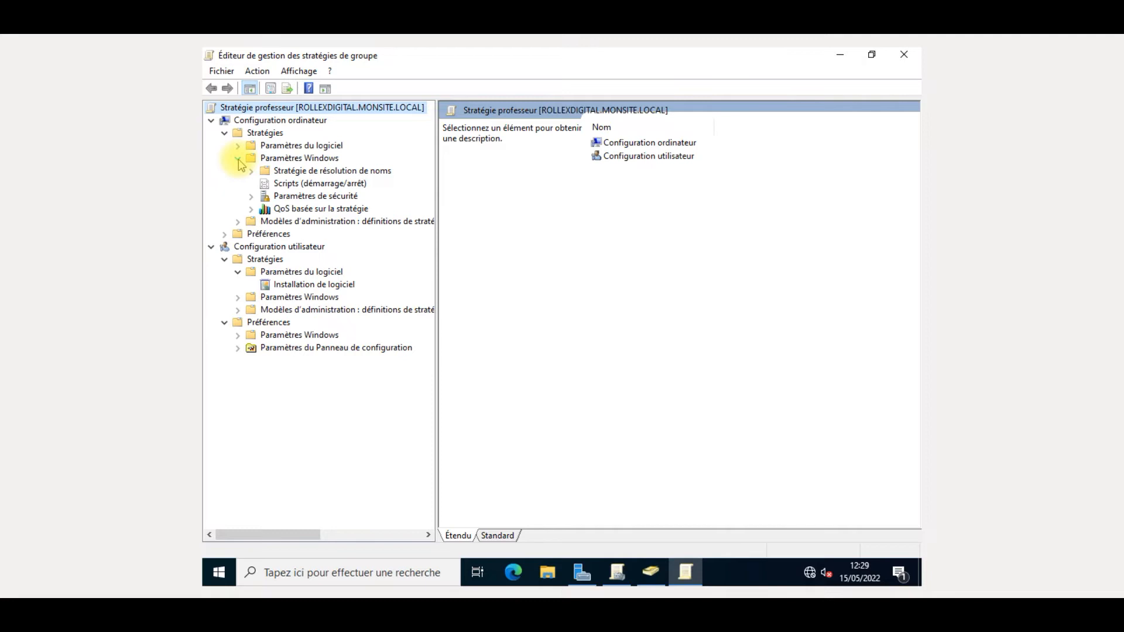
pyautogui.click(234, 299)
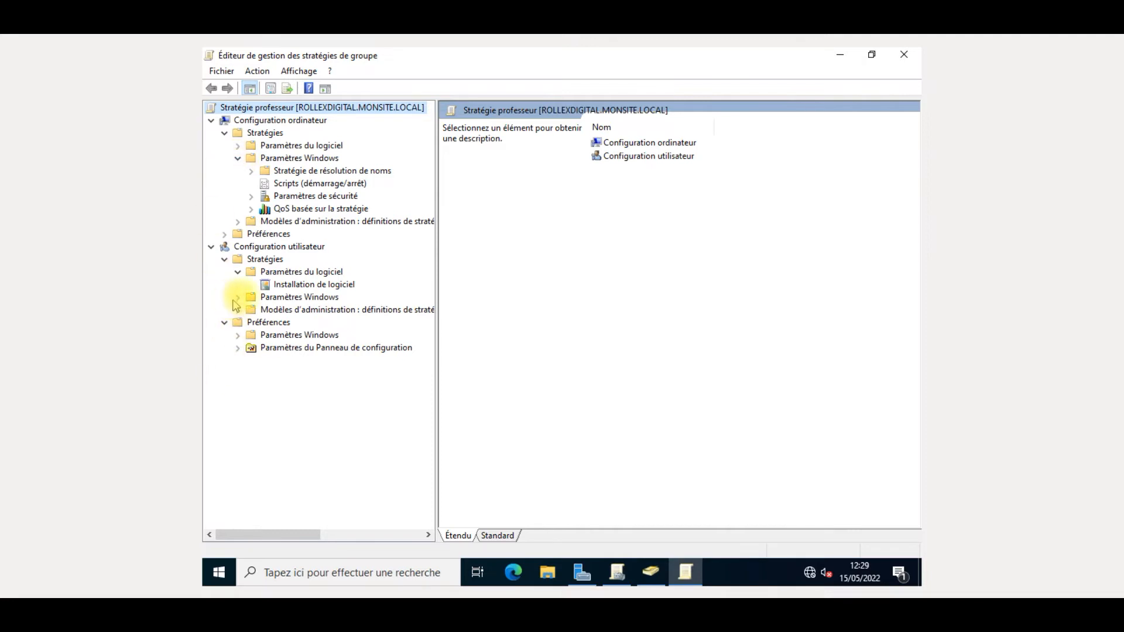
pyautogui.click(239, 297)
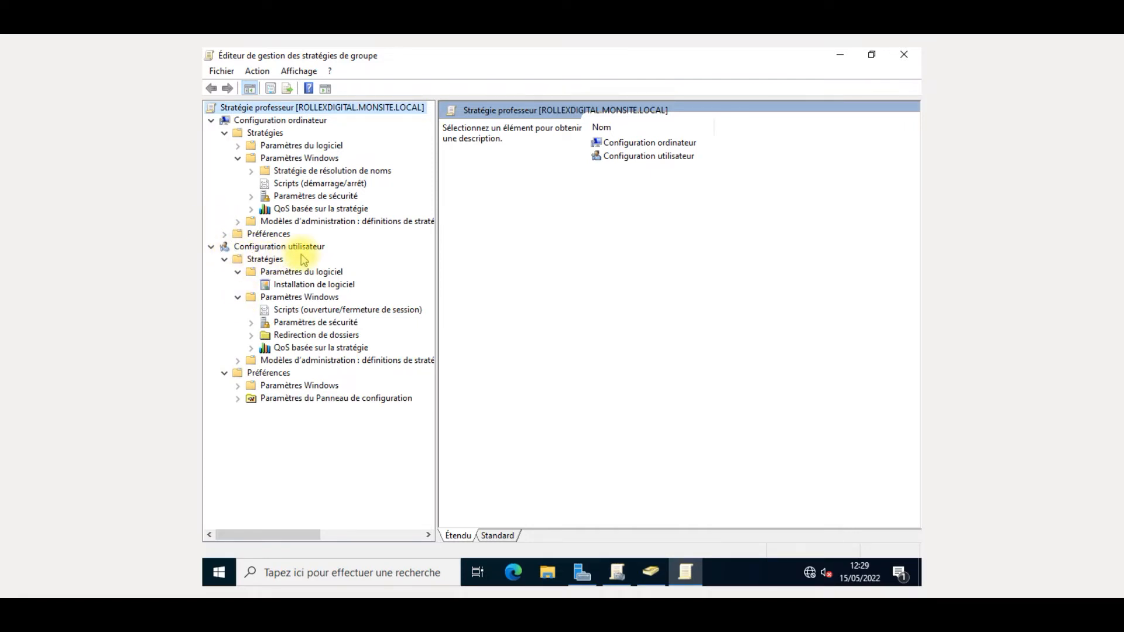
# - Browse user Paramètres de sécurité: Stratégies de clé publique and Stratégies de restriction logicielle
pyautogui.doubleClick(316, 323)
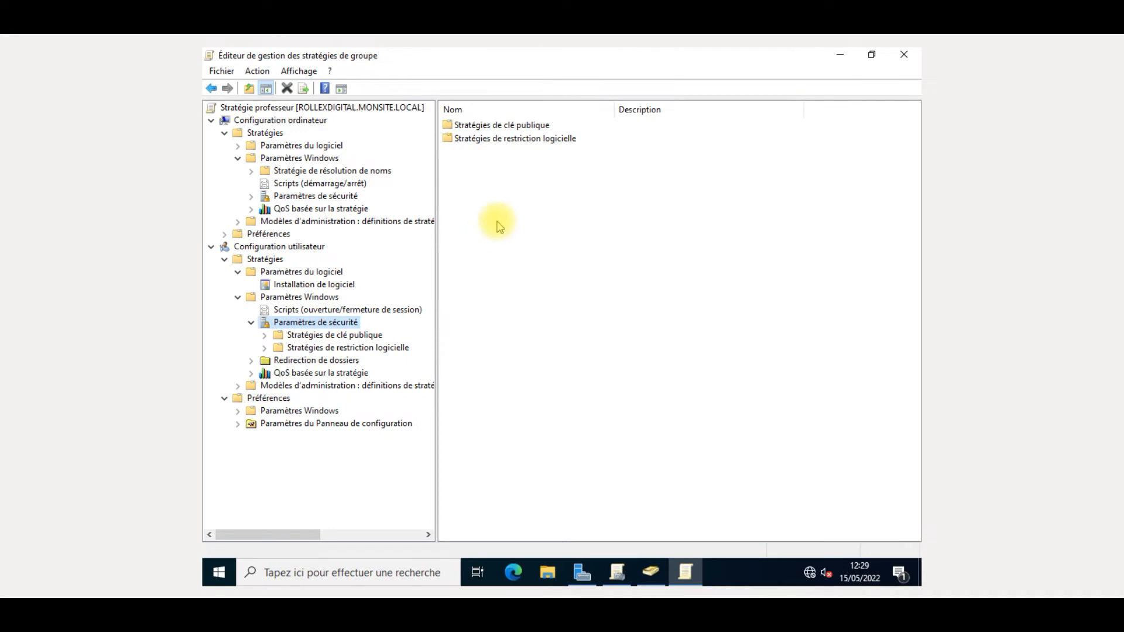
pyautogui.doubleClick(497, 125)
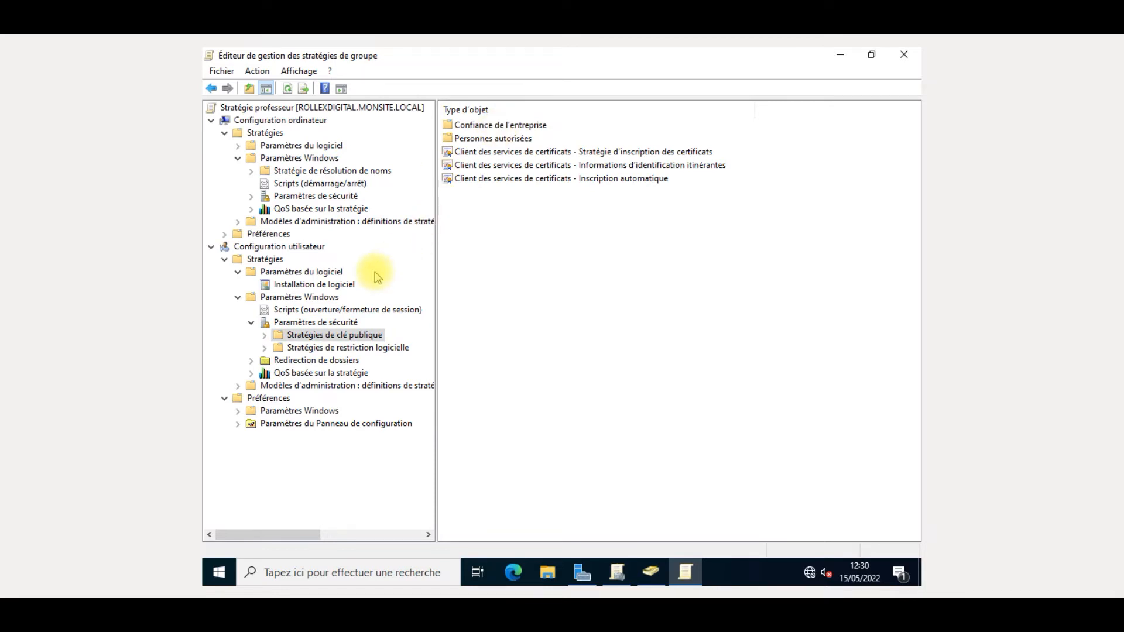
pyautogui.click(365, 347)
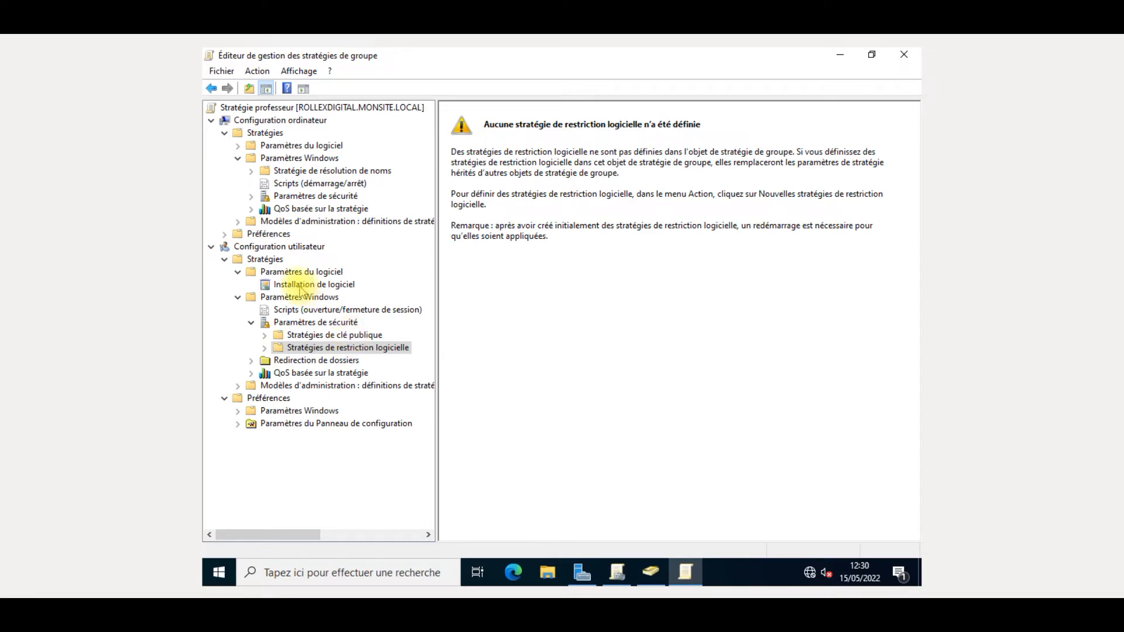
pyautogui.click(323, 324)
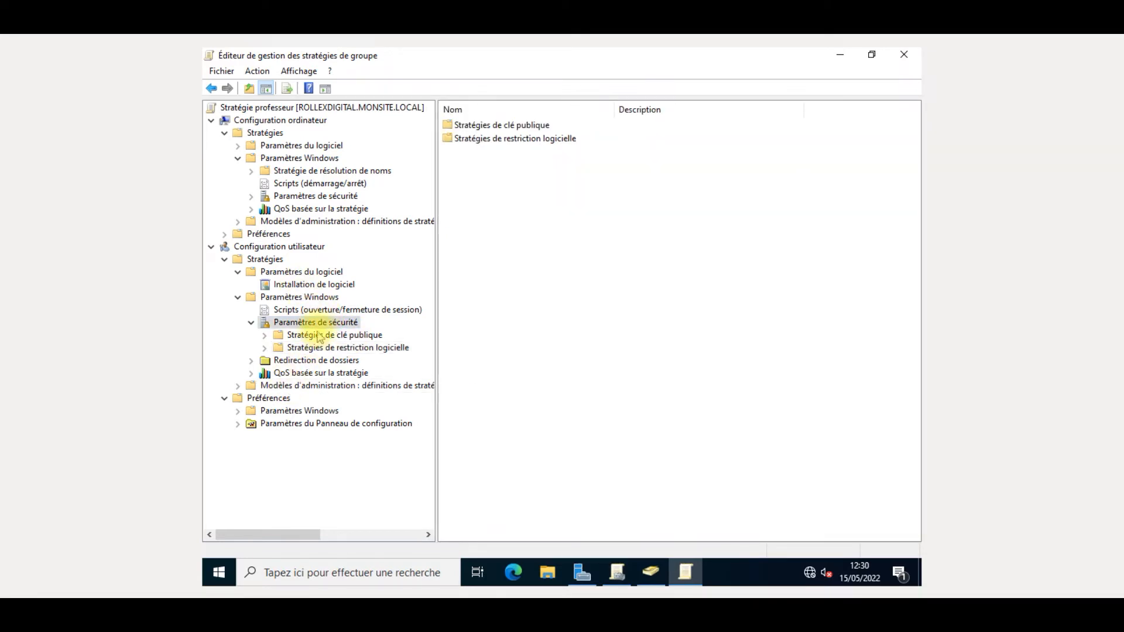
# - Recheck those two security policies, then bring Utilisateurs et ordinateurs Active Directory forward
pyautogui.click(539, 139)
pyautogui.click(544, 156)
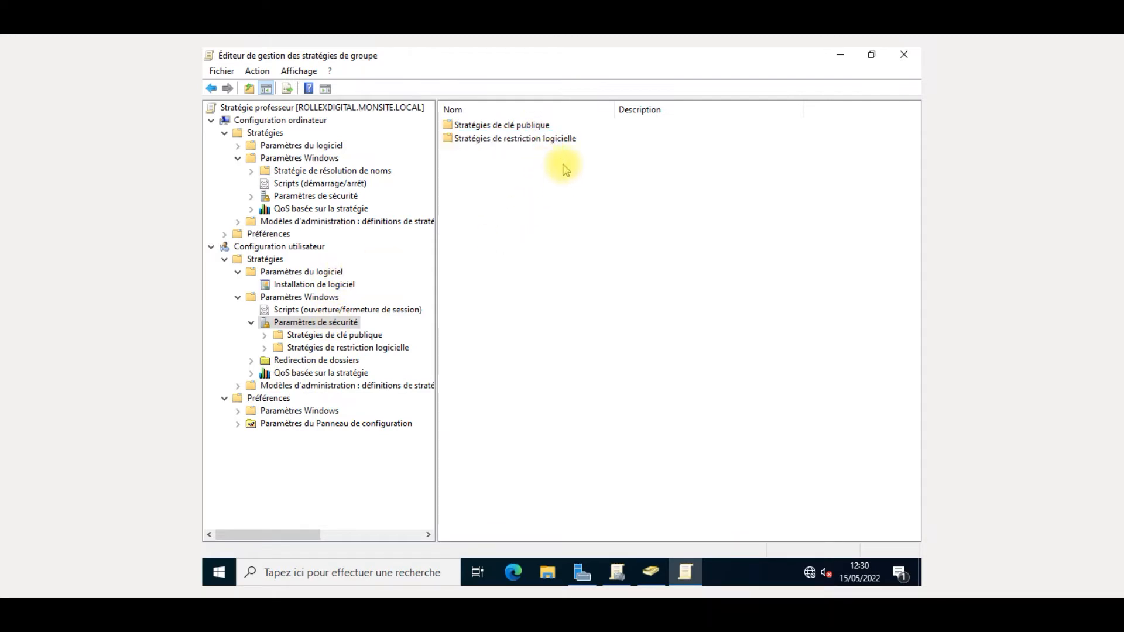
pyautogui.doubleClick(555, 124)
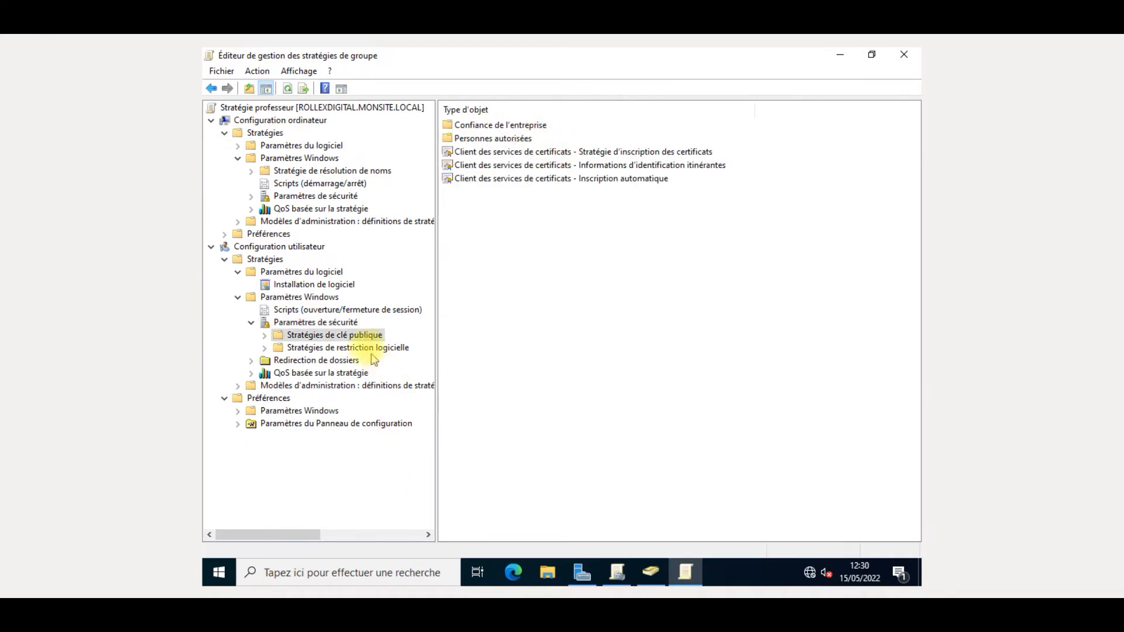
pyautogui.click(338, 322)
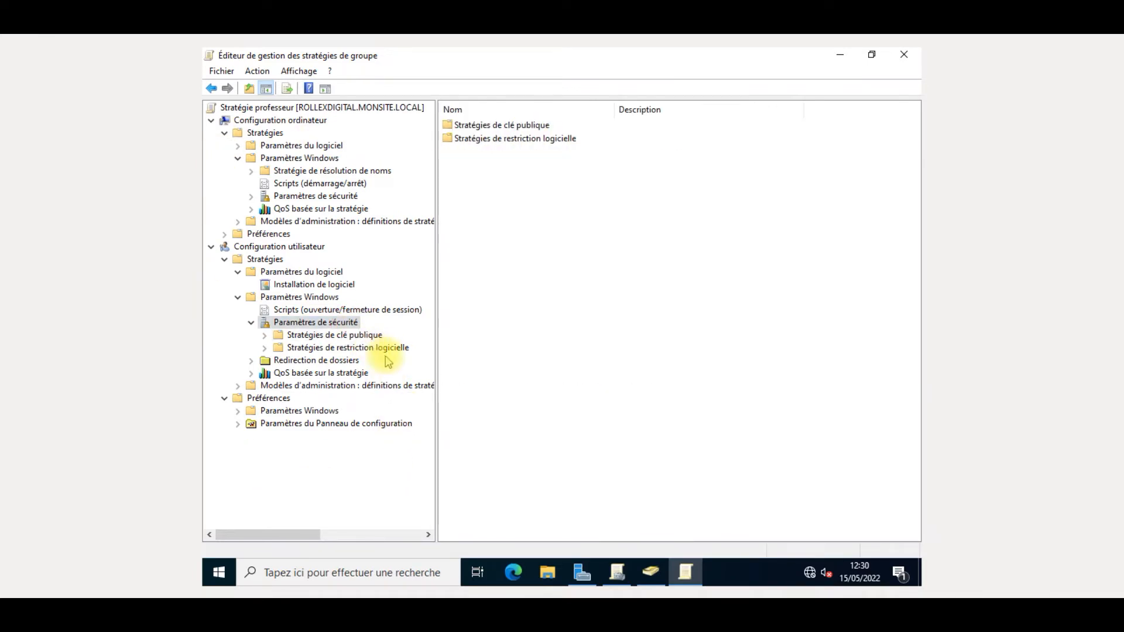
pyautogui.click(386, 348)
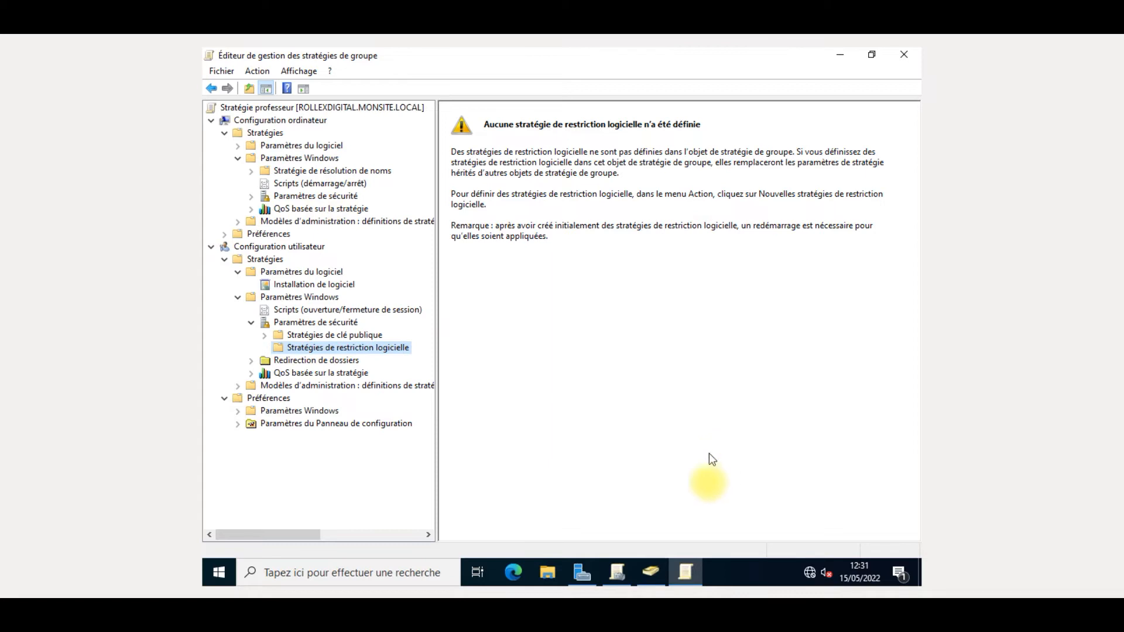
pyautogui.click(650, 577)
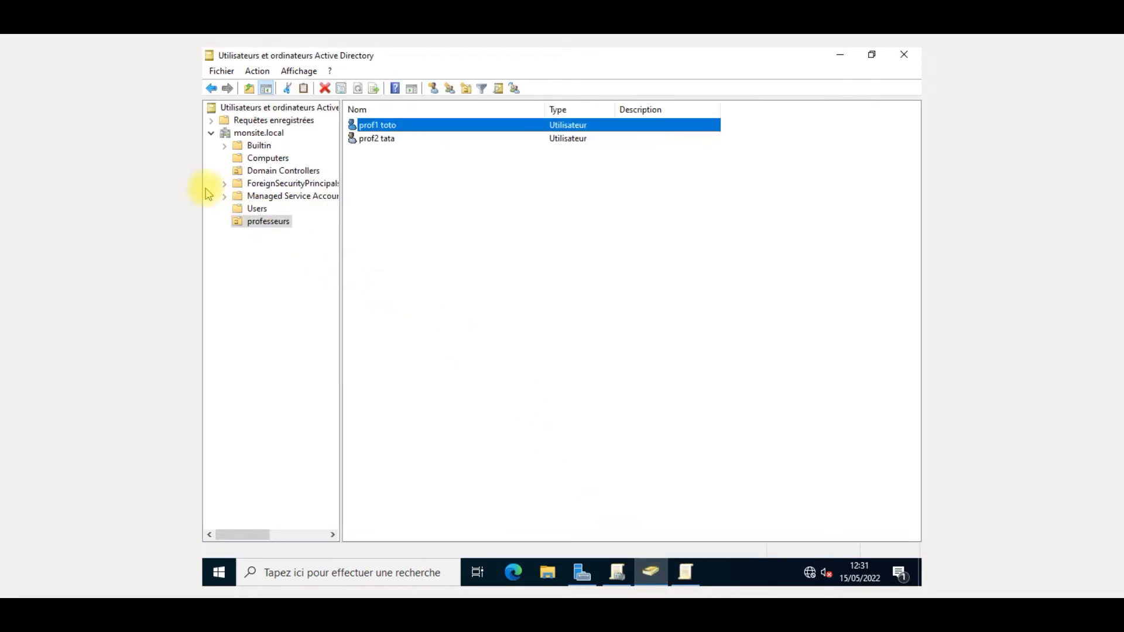
# - Choose Nouveau > Ordinateur on the Computers container of monsite.local
pyautogui.click(258, 162)
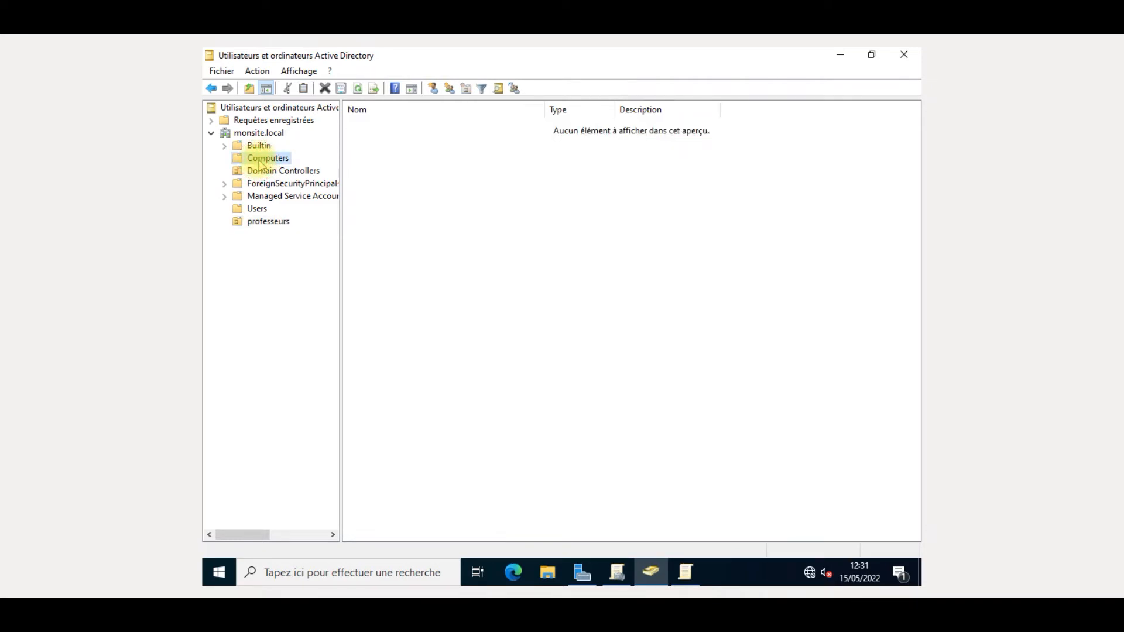
pyautogui.rightClick(259, 164)
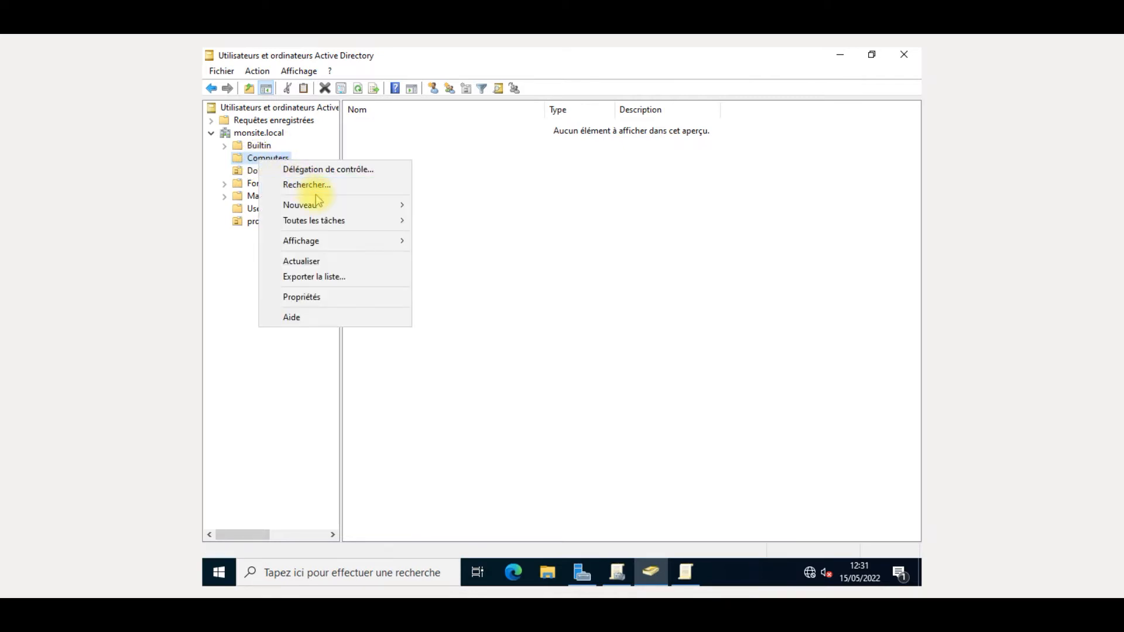
pyautogui.moveTo(318, 202)
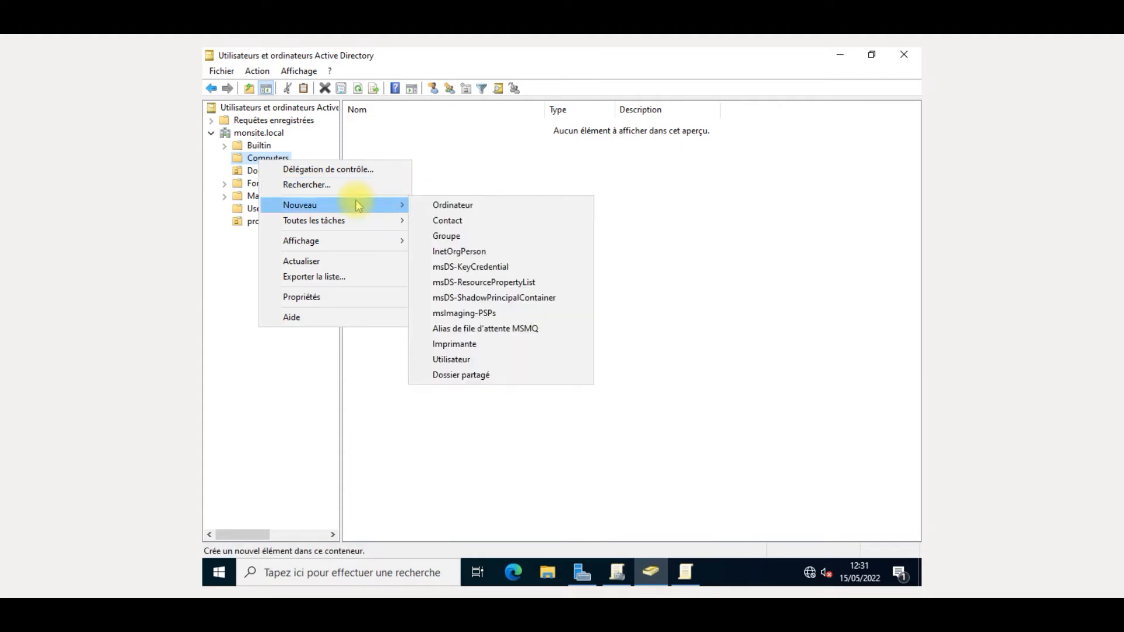
pyautogui.click(443, 206)
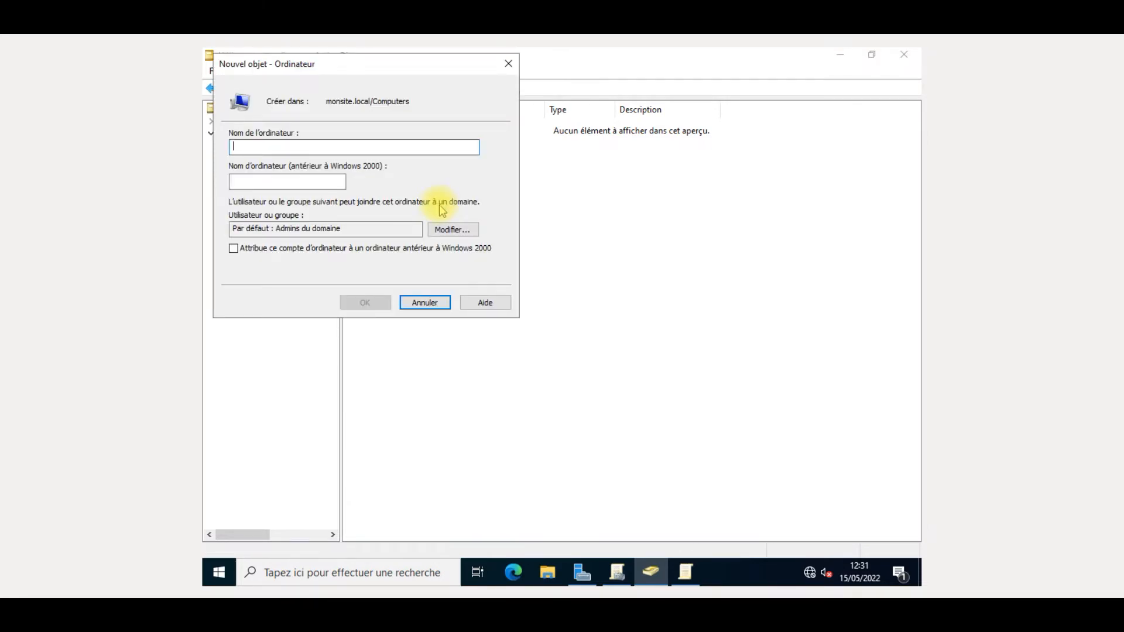
# - Name the computer 'prof' and set the prof1 teacher account as the user allowed to join it
pyautogui.write('prof')
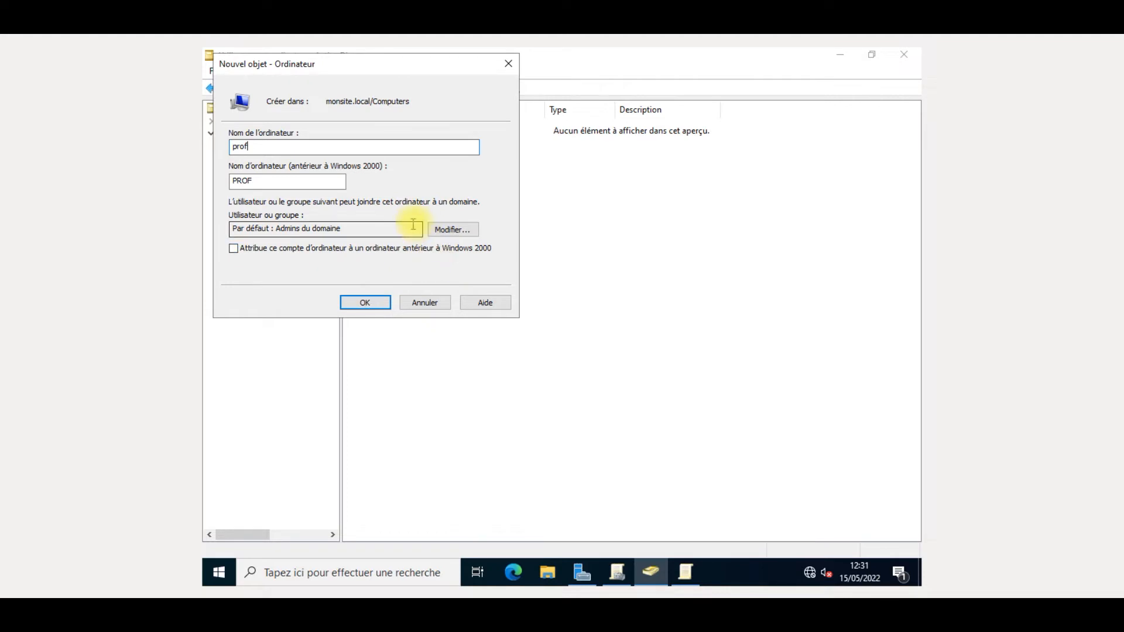
pyautogui.click(453, 230)
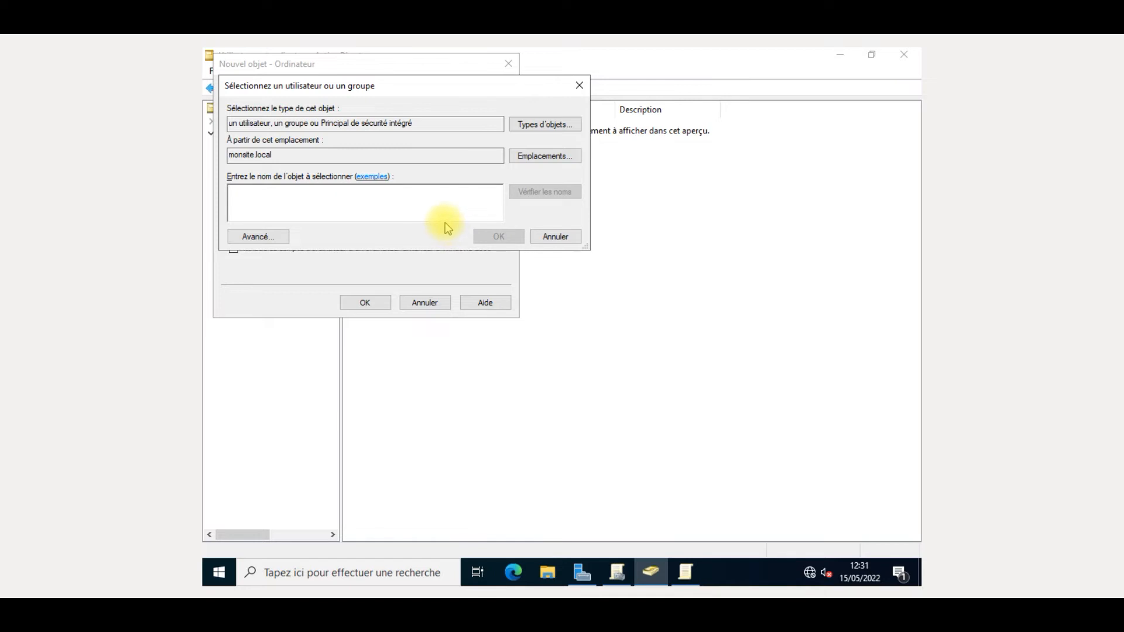
pyautogui.write('prof')
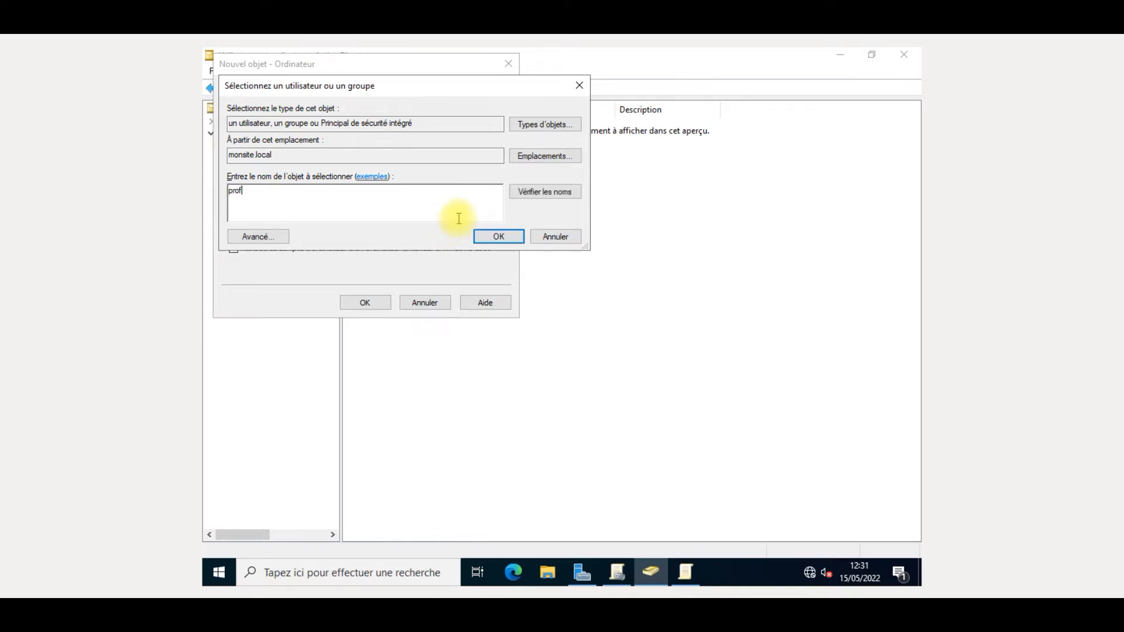
pyautogui.click(553, 192)
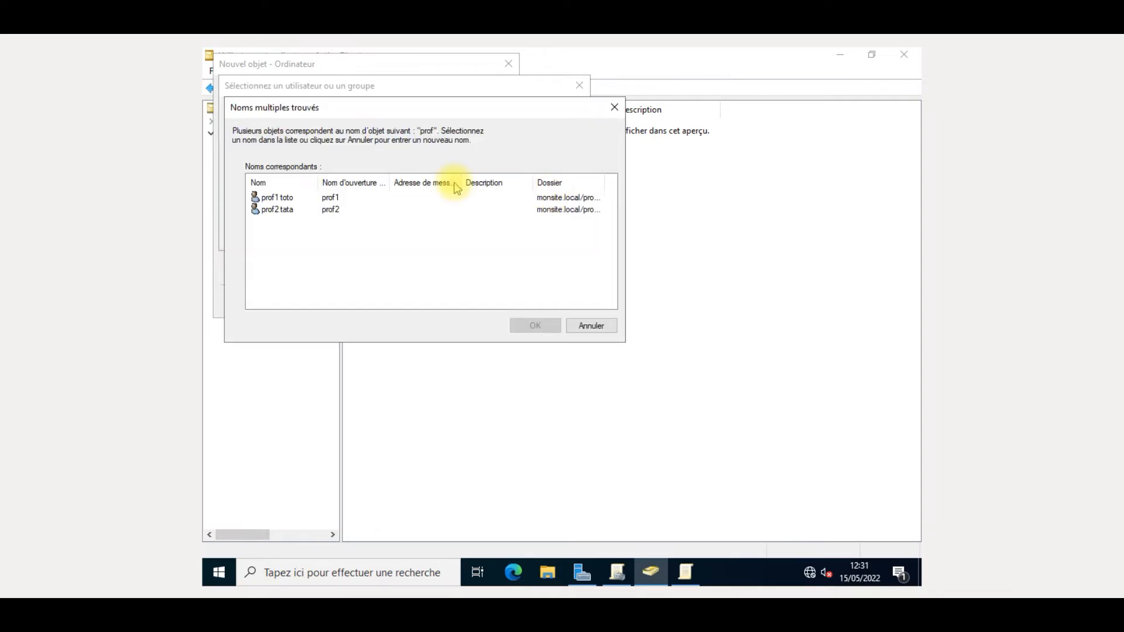
pyautogui.click(462, 197)
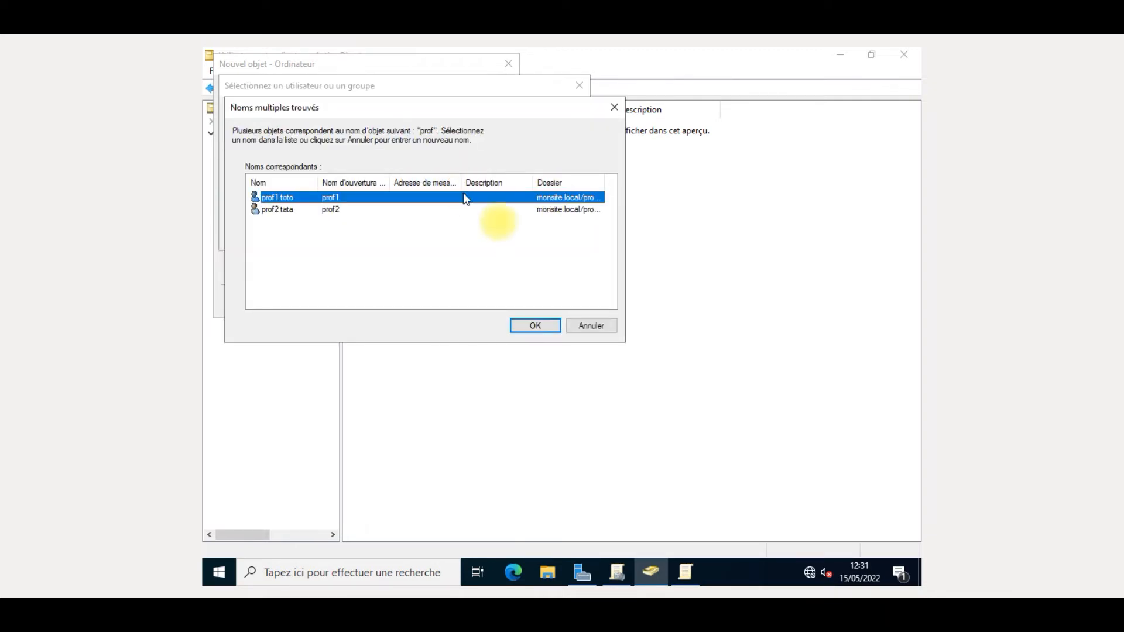
pyautogui.click(555, 328)
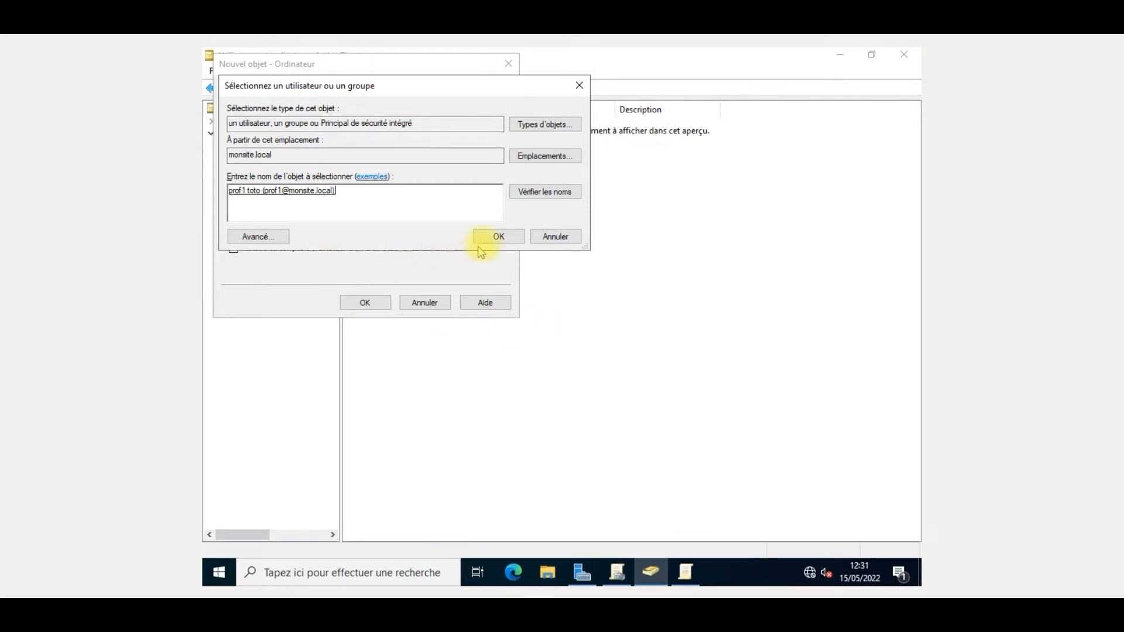
pyautogui.click(492, 236)
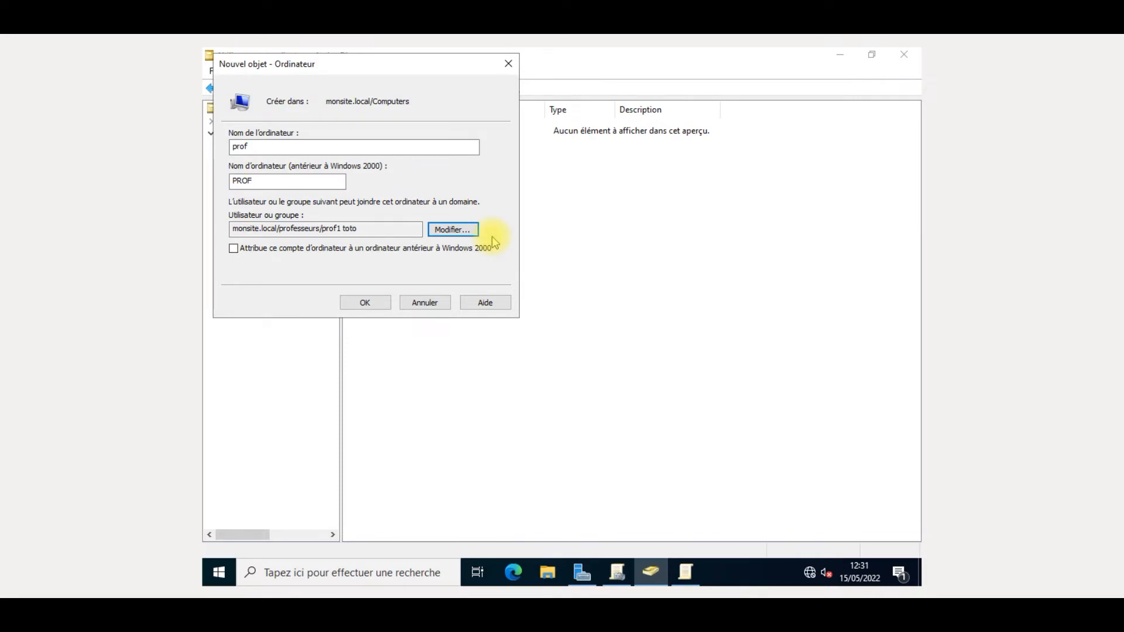
# - Complete the name as prof1, create the computer account and select it
pyautogui.click(433, 150)
pyautogui.write('1')
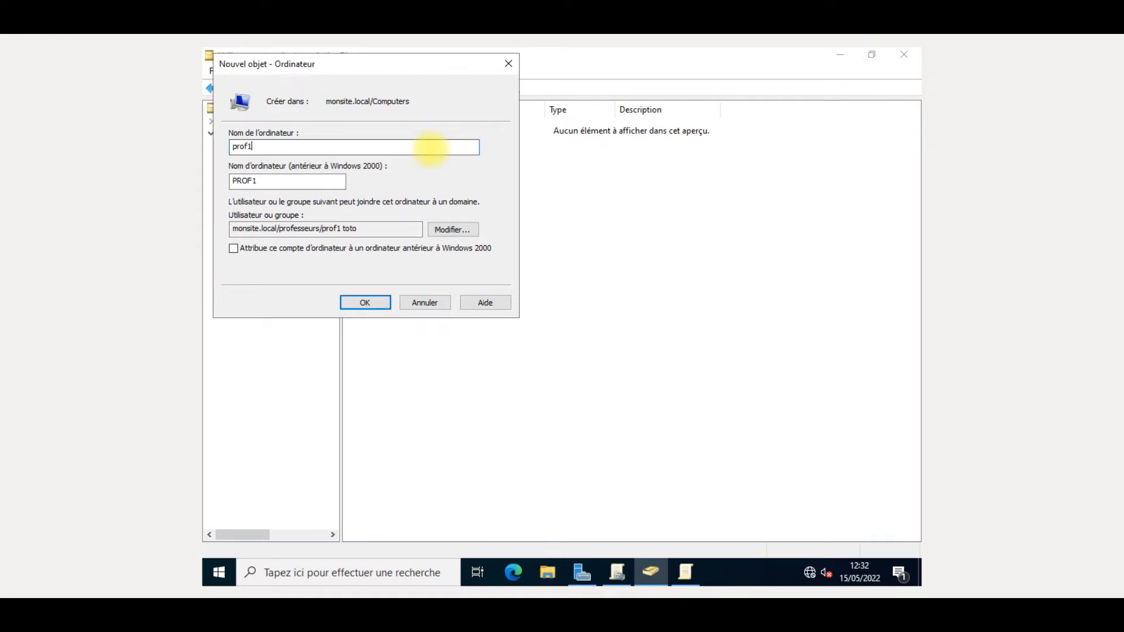
pyautogui.click(364, 303)
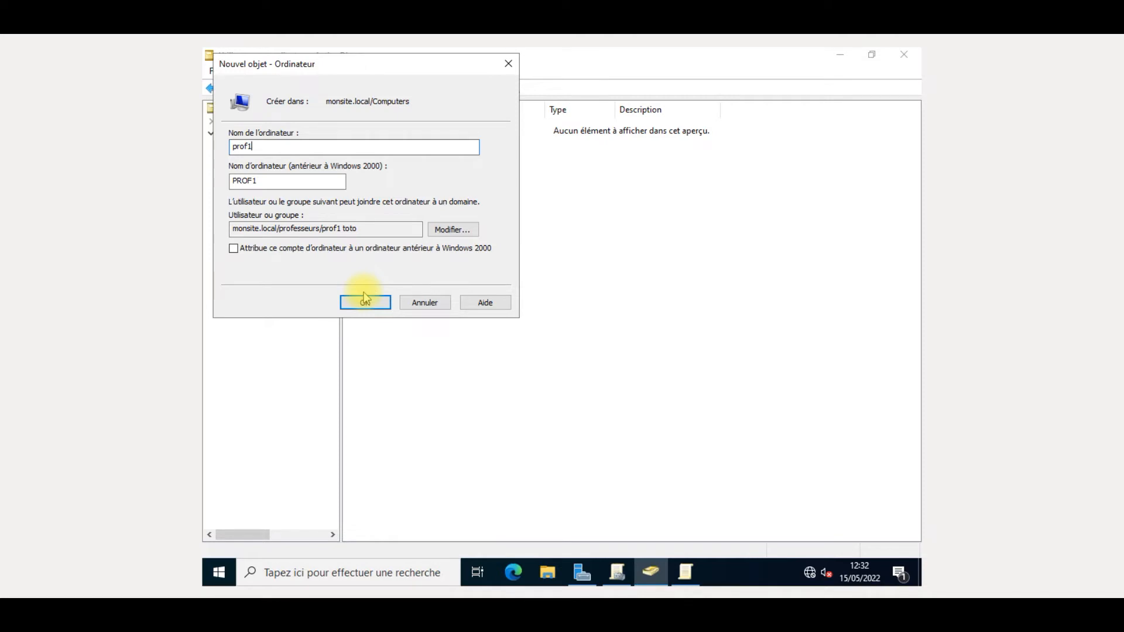
pyautogui.click(366, 300)
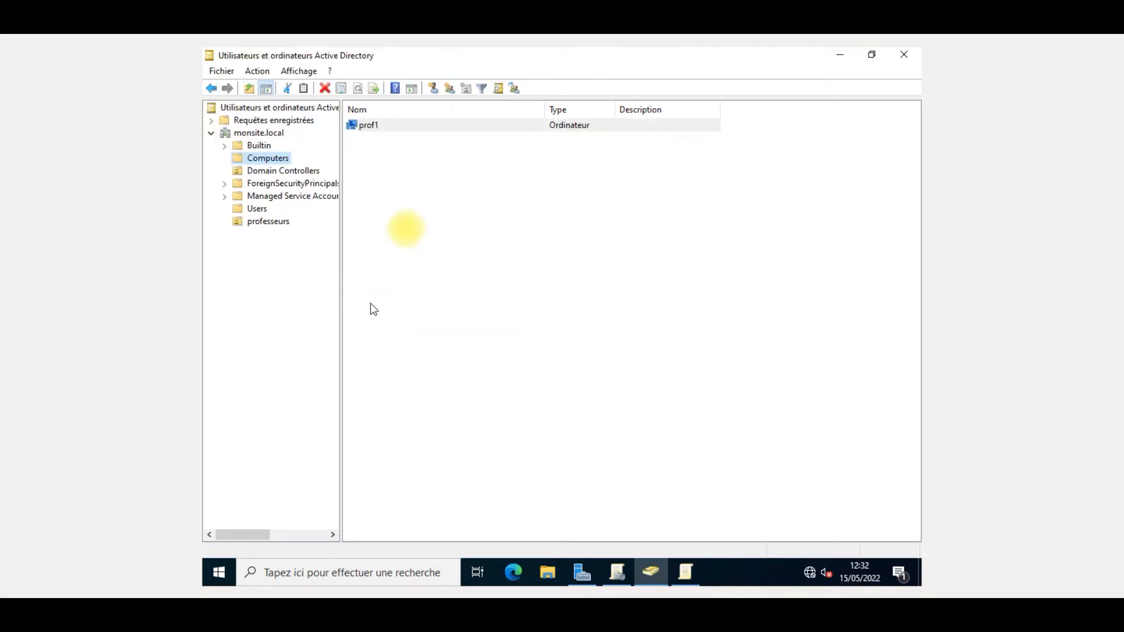
pyautogui.click(460, 128)
# - Review prof1's Système d'exploitation, Géré par and Membre de tabs, then close and minimize the window
pyautogui.doubleClick(460, 130)
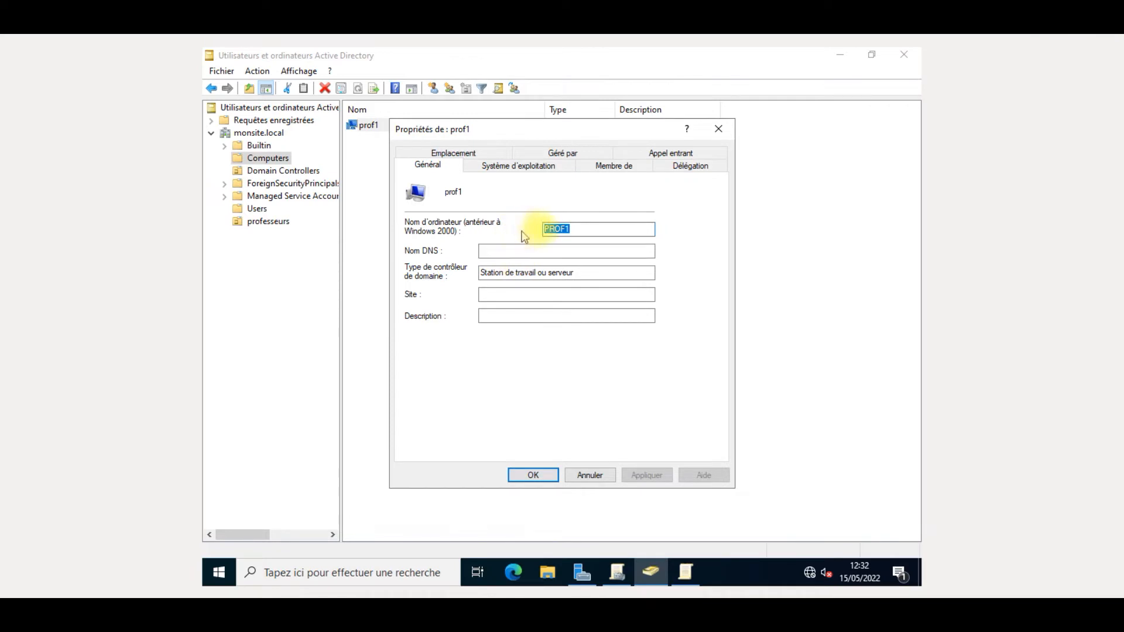
pyautogui.click(609, 251)
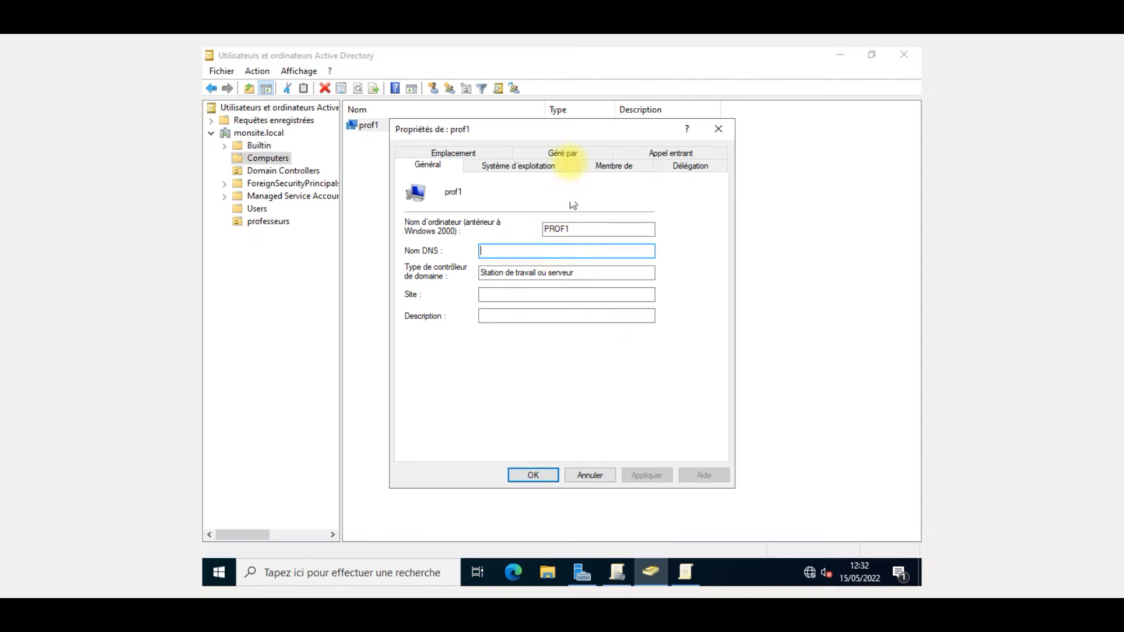
pyautogui.click(562, 167)
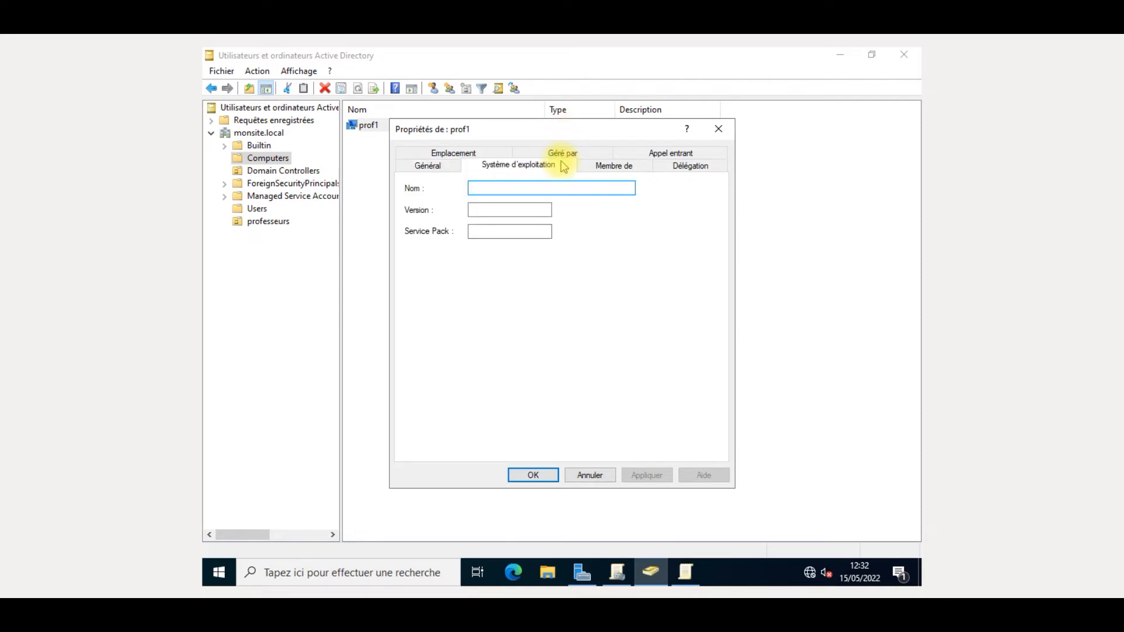
pyautogui.click(545, 208)
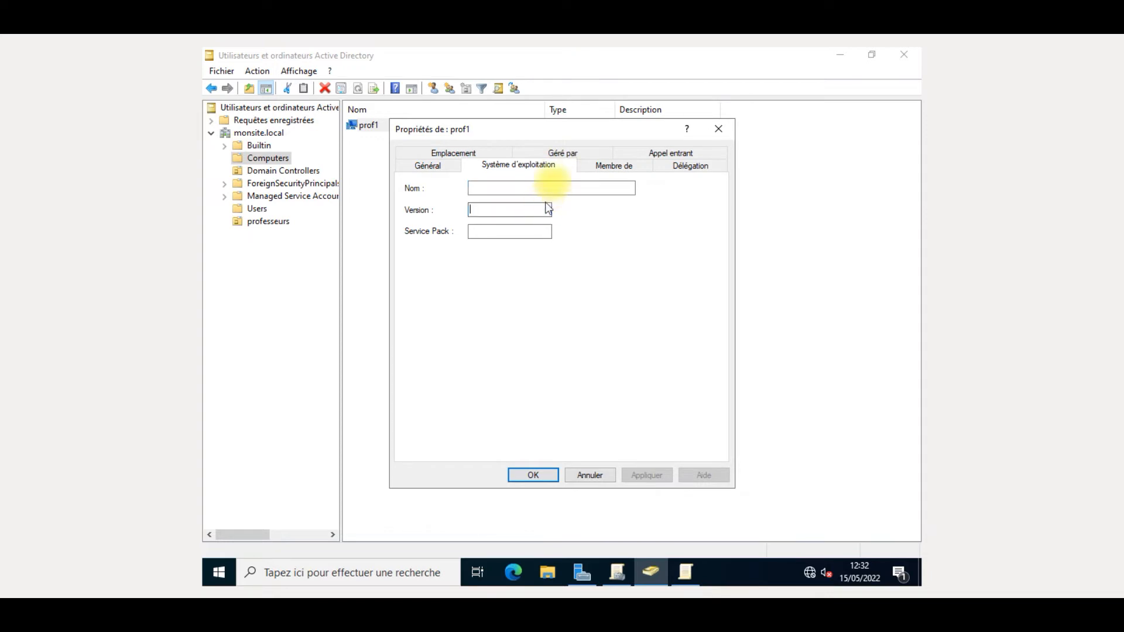
pyautogui.click(560, 155)
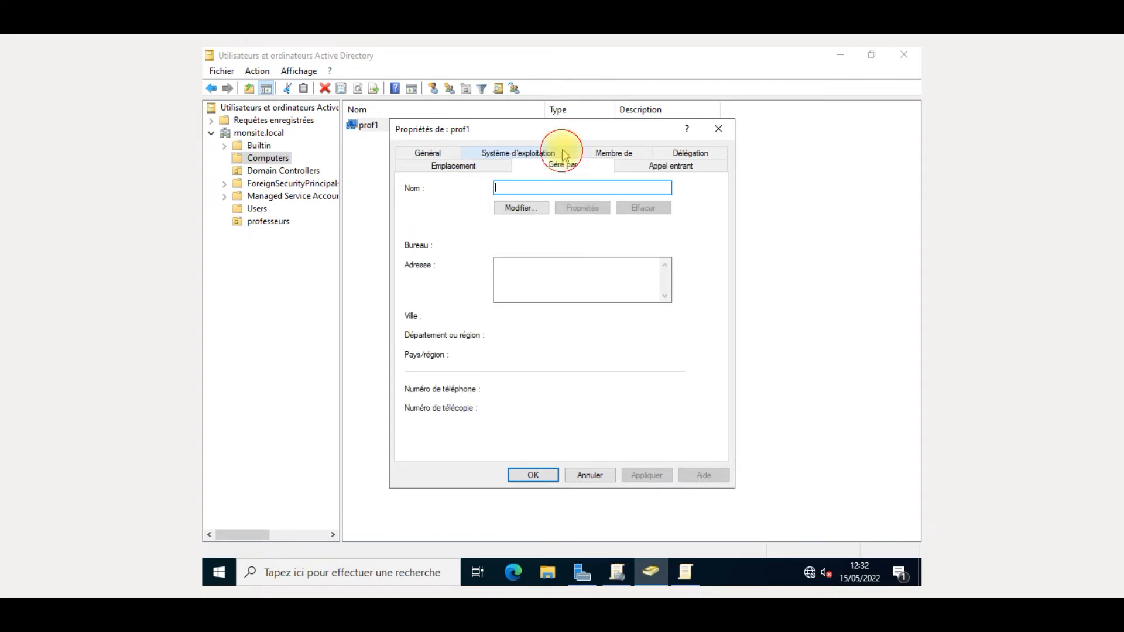
pyautogui.click(626, 159)
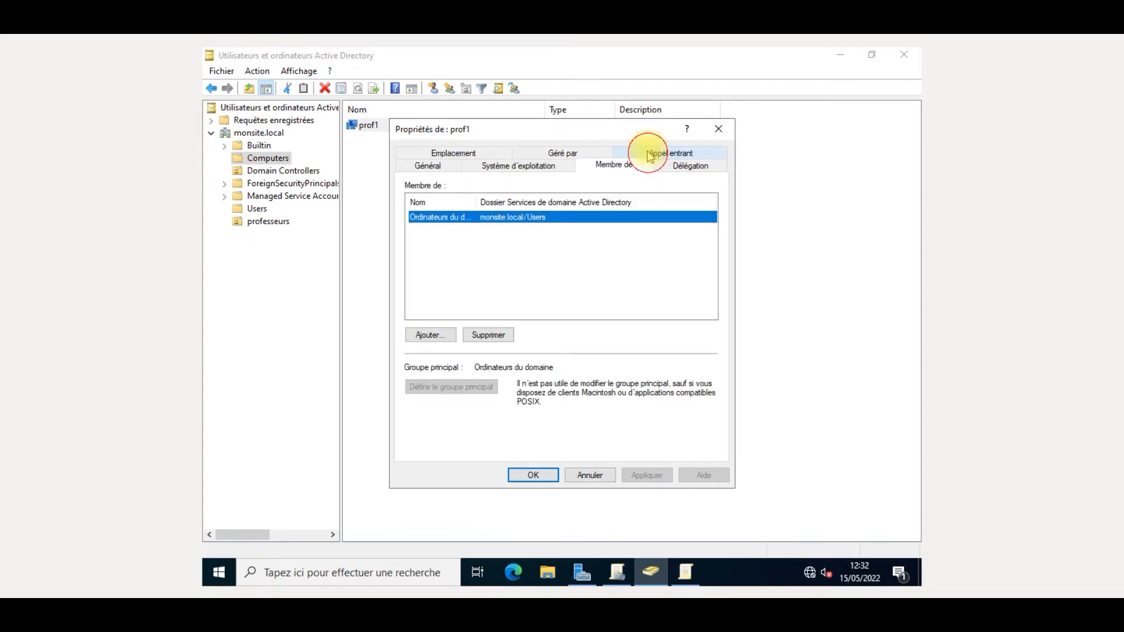
pyautogui.click(719, 129)
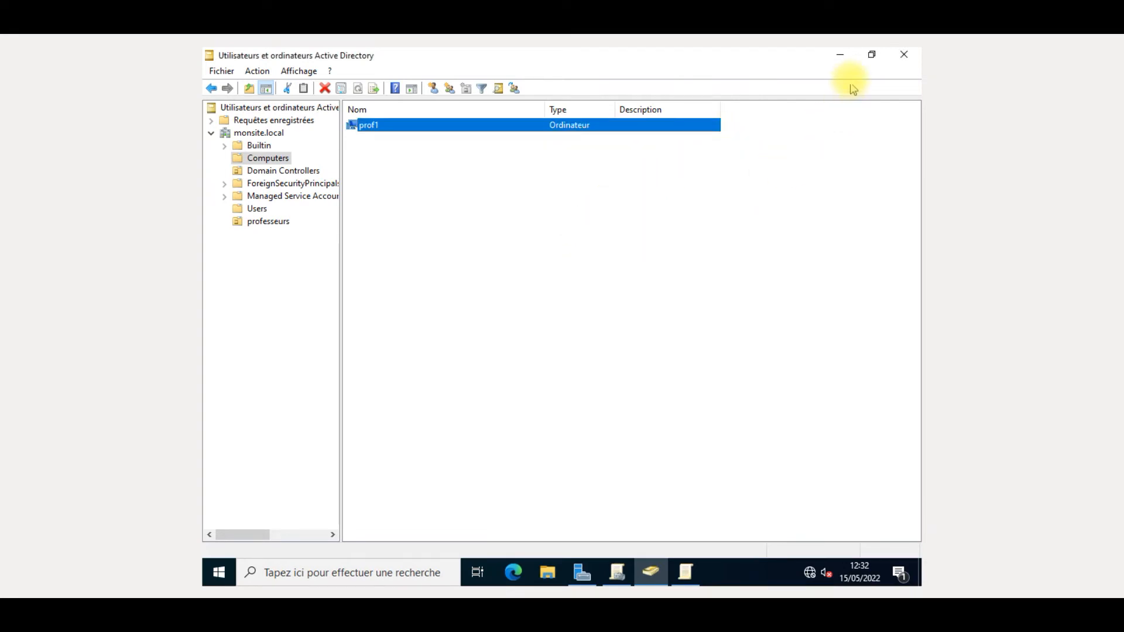
pyautogui.click(848, 57)
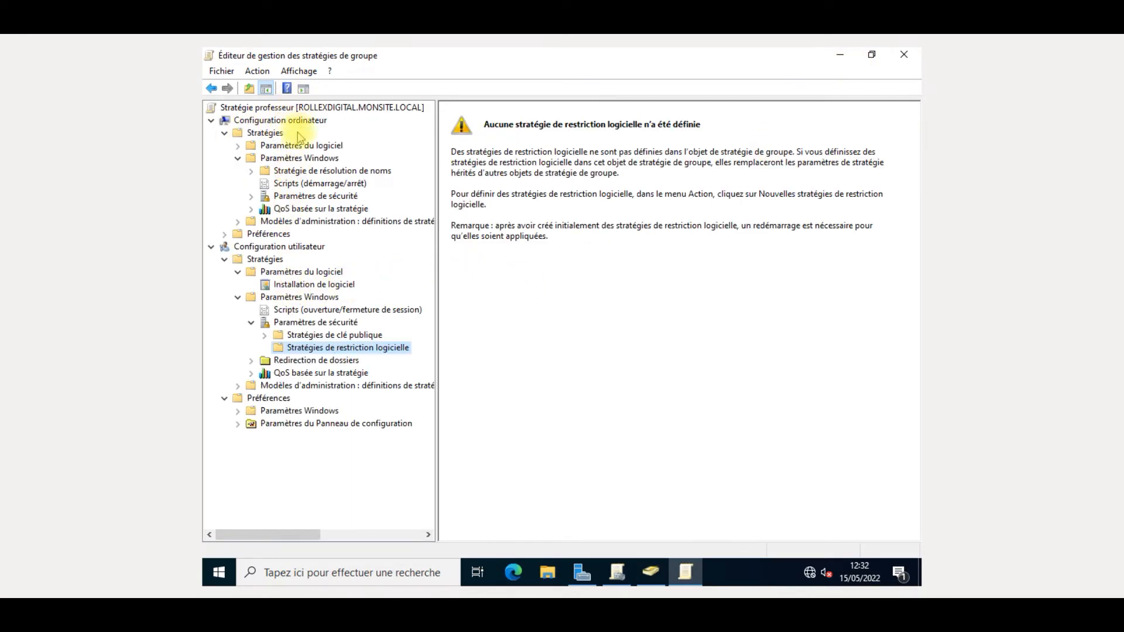
# - Go to Stratégies de comptes > Stratégie de mot de passe and select the minimum password age policy
pyautogui.click(303, 198)
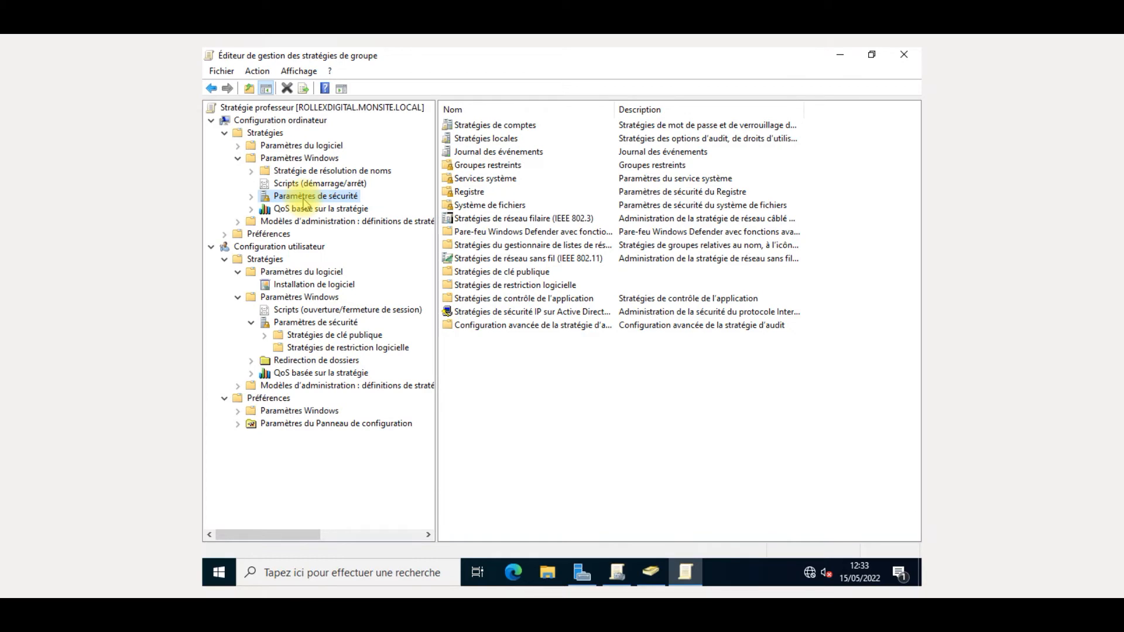
pyautogui.doubleClick(651, 125)
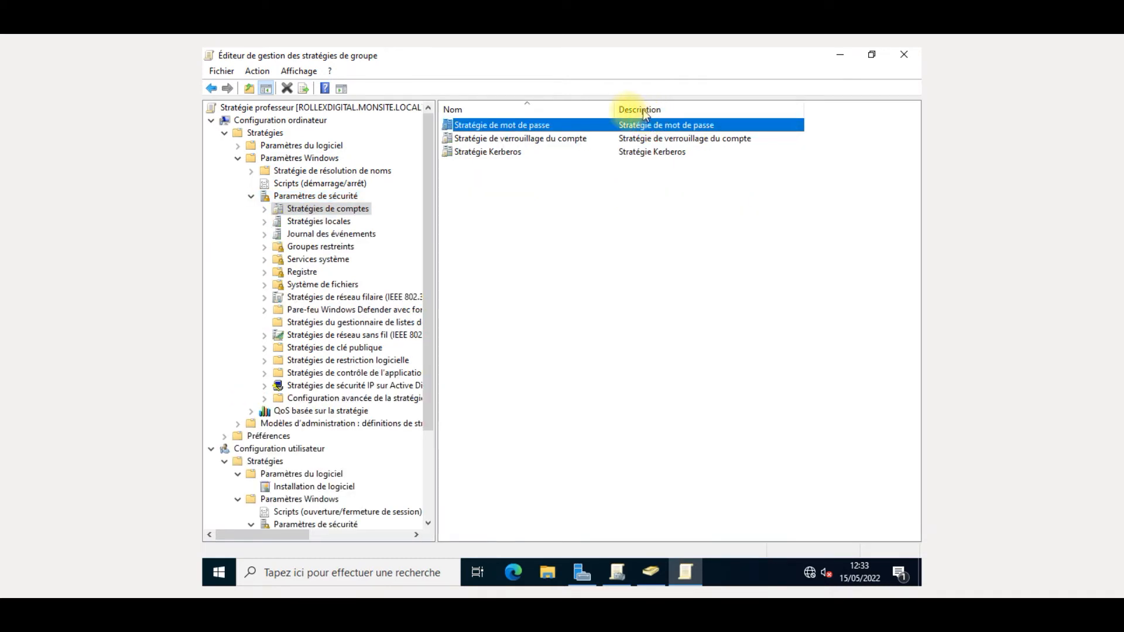
pyautogui.doubleClick(510, 126)
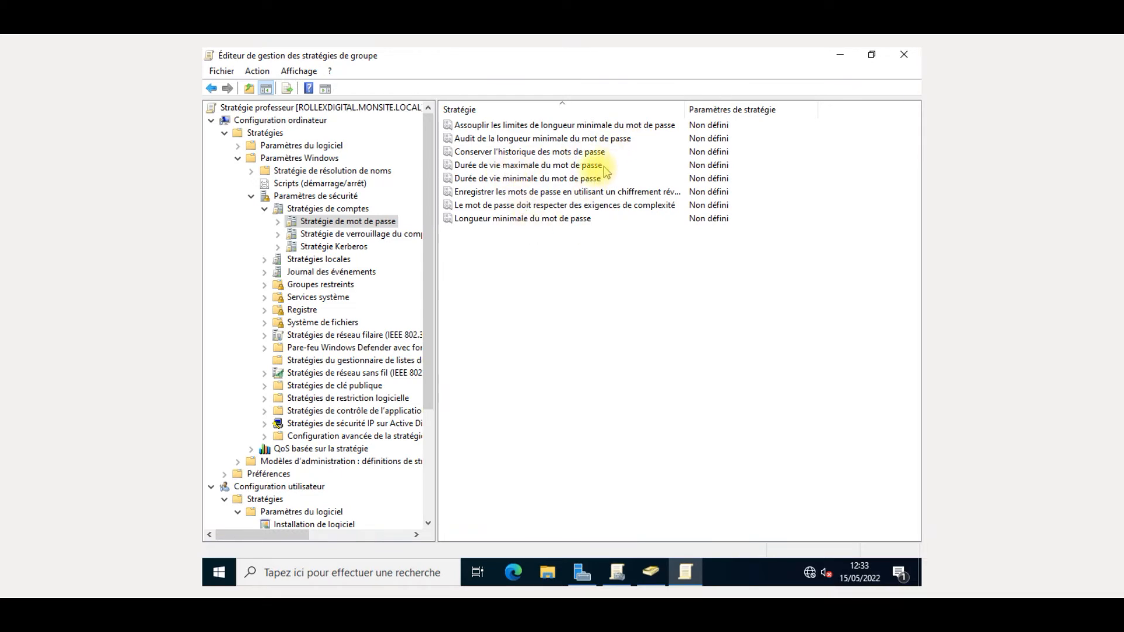
pyautogui.click(582, 180)
# - Leave minimum password age unchanged and set Longueur minimale du mot de passe to 8 characters
pyautogui.doubleClick(582, 180)
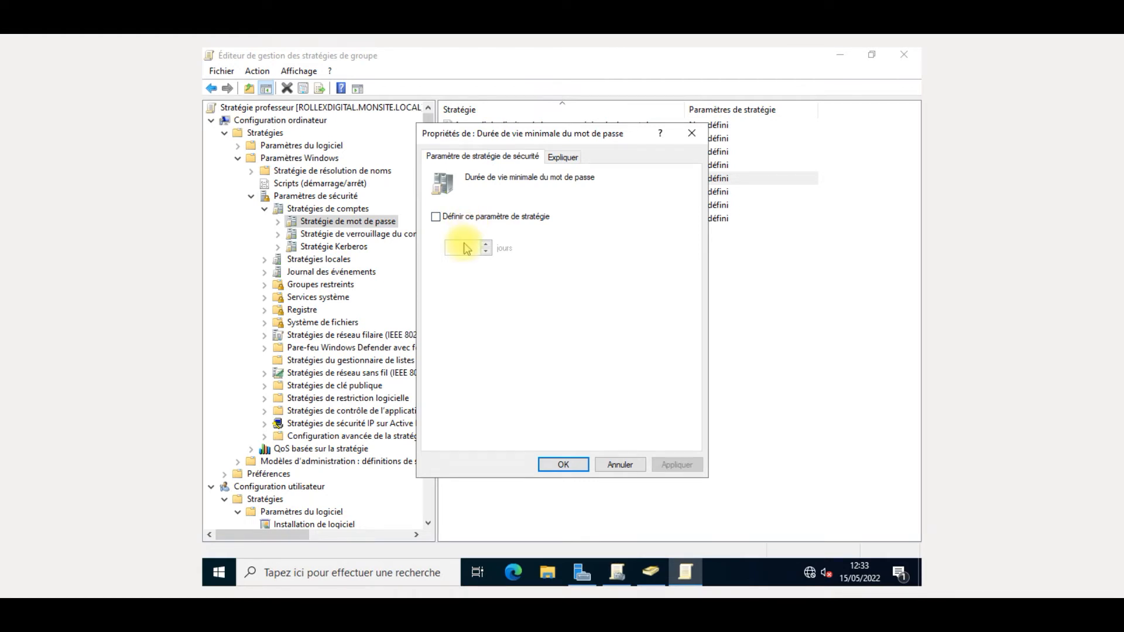
pyautogui.click(697, 138)
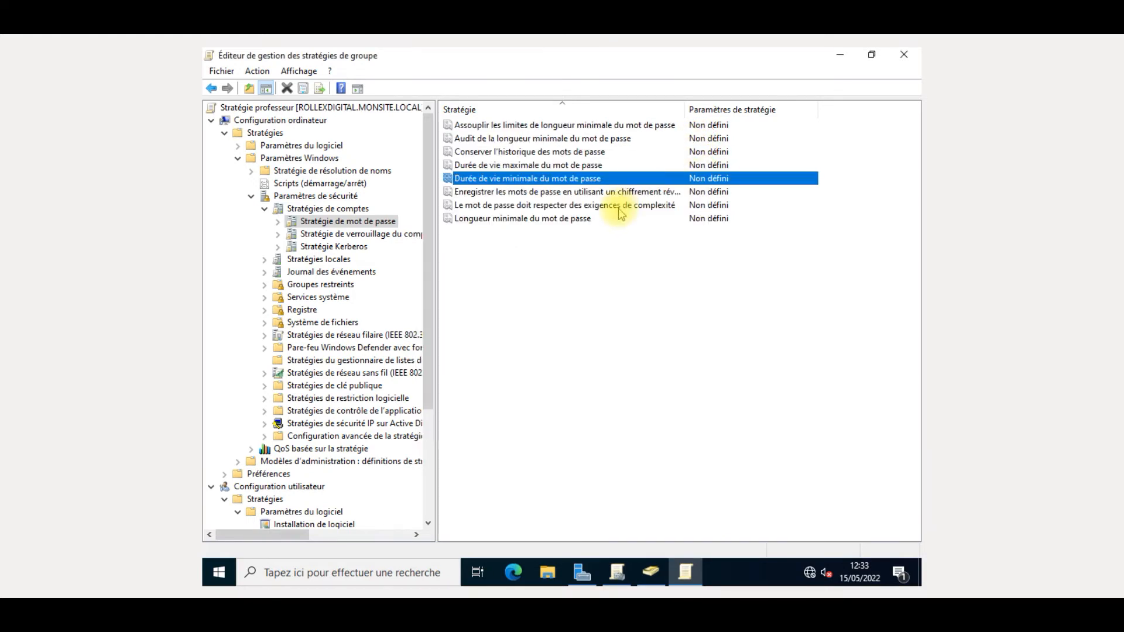
pyautogui.doubleClick(623, 220)
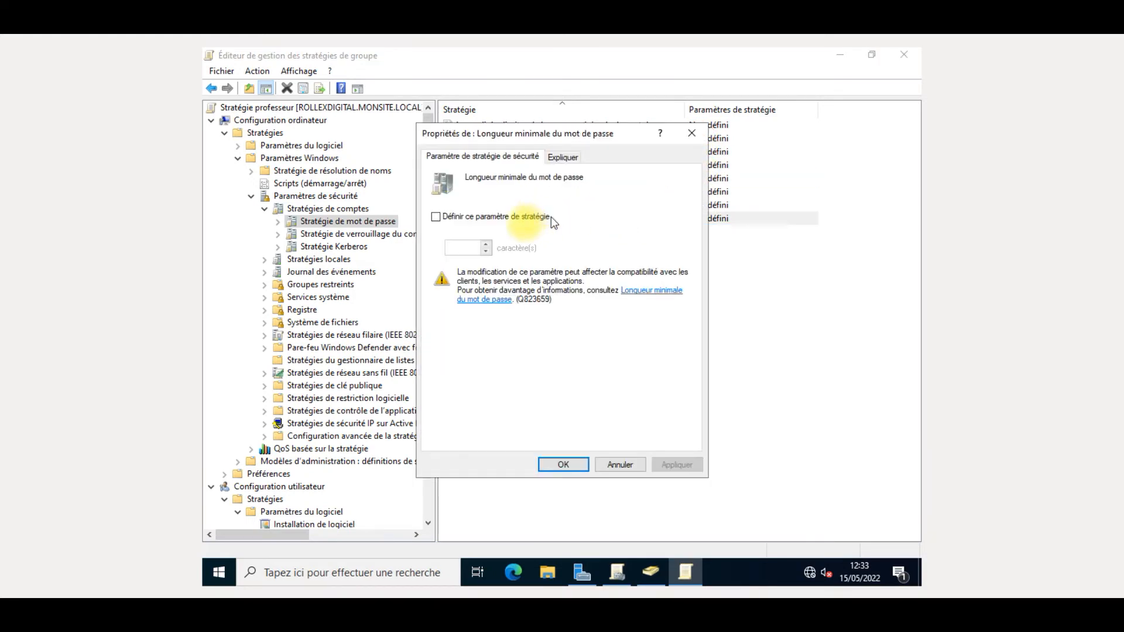
pyautogui.click(477, 217)
pyautogui.doubleClick(459, 248)
pyautogui.press('BackSpace')
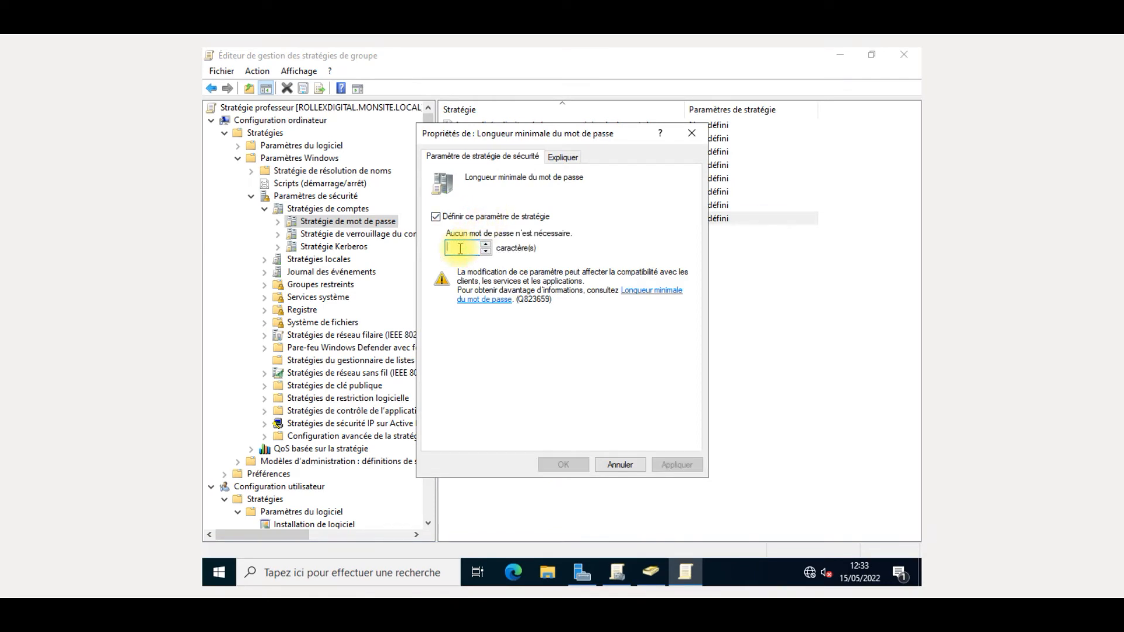
pyautogui.write('8')
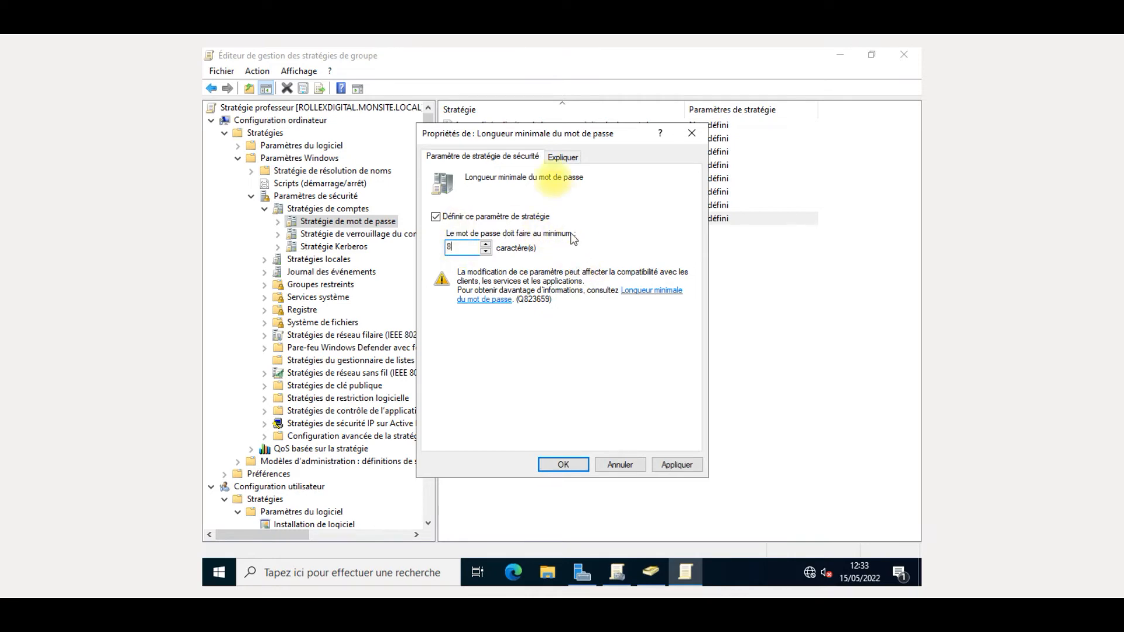
pyautogui.click(550, 158)
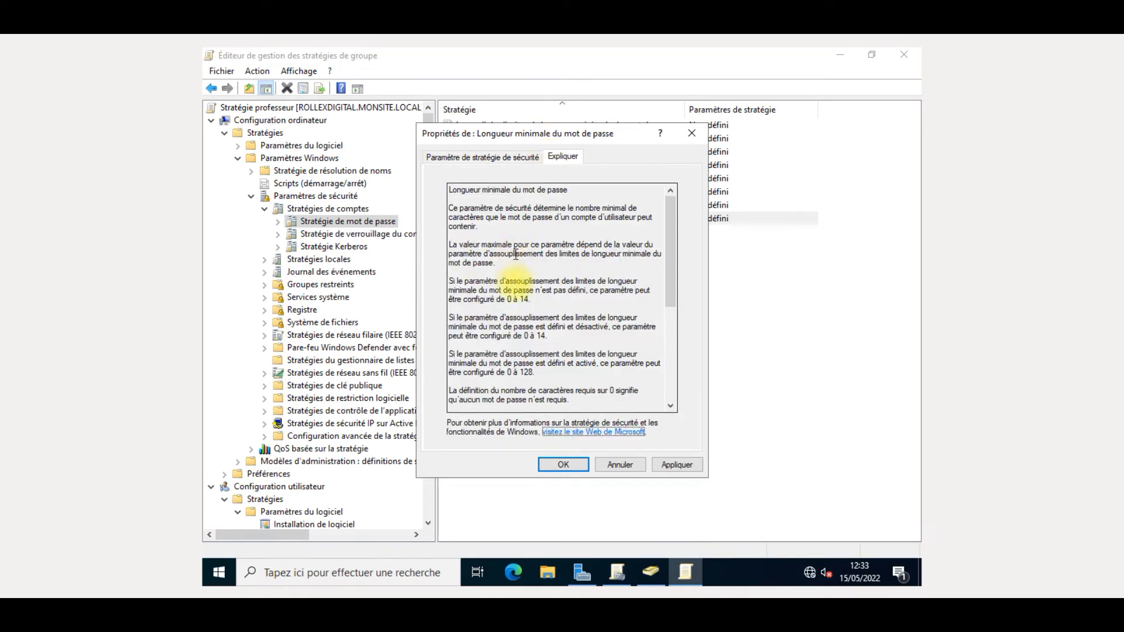
pyautogui.scroll(-4, 527, 292)
pyautogui.scroll(3, 556, 328)
pyautogui.scroll(1, 560, 331)
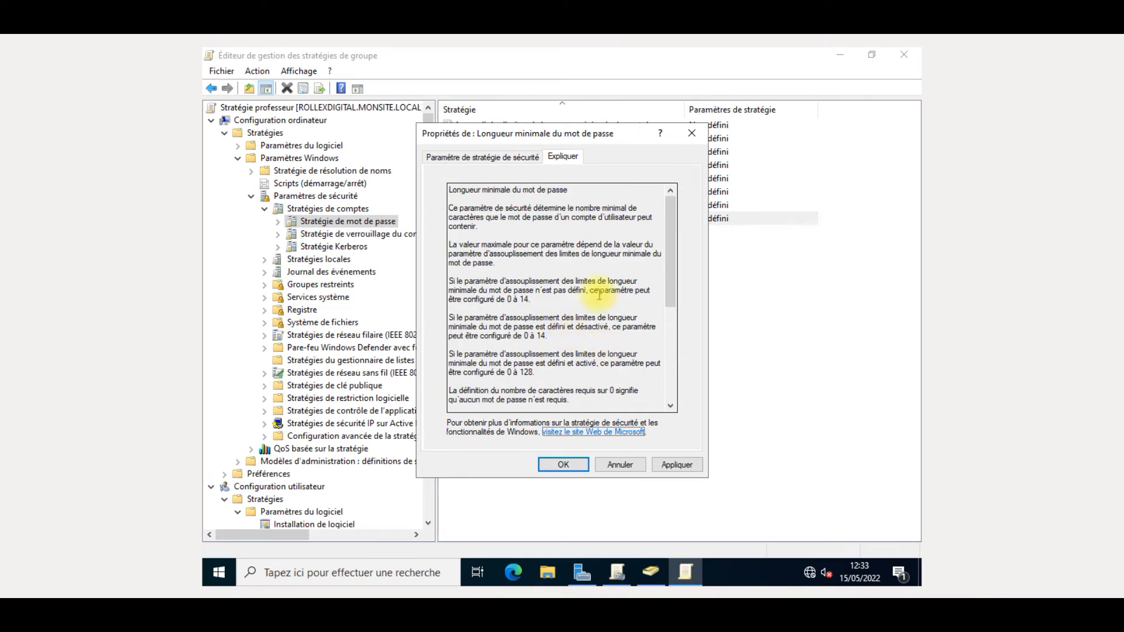
pyautogui.scroll(-5, 600, 291)
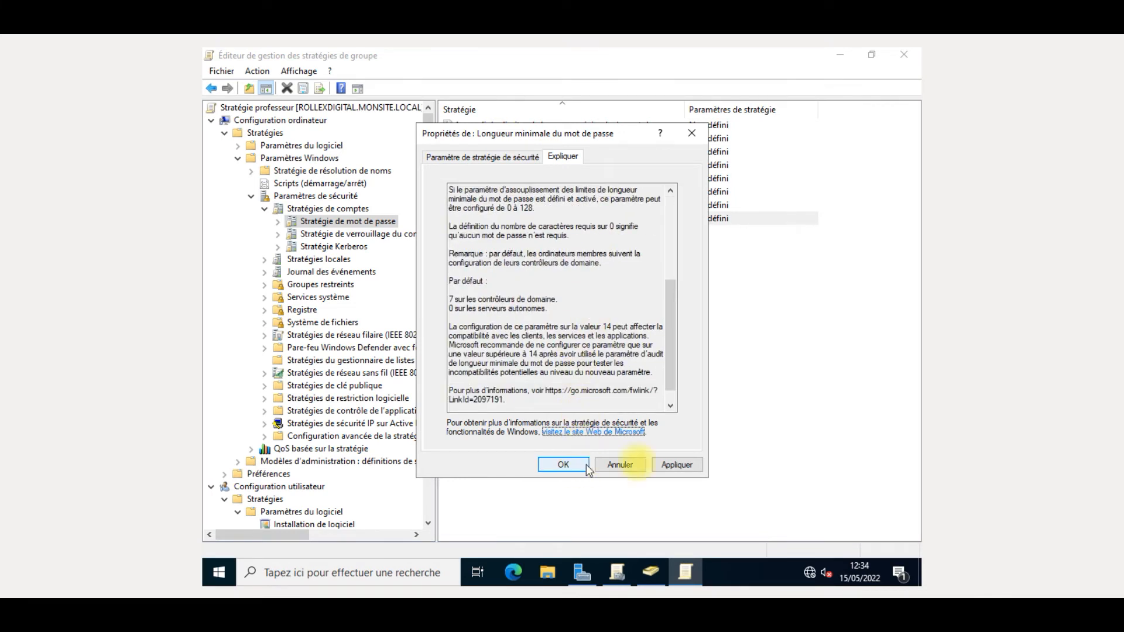
pyautogui.click(675, 471)
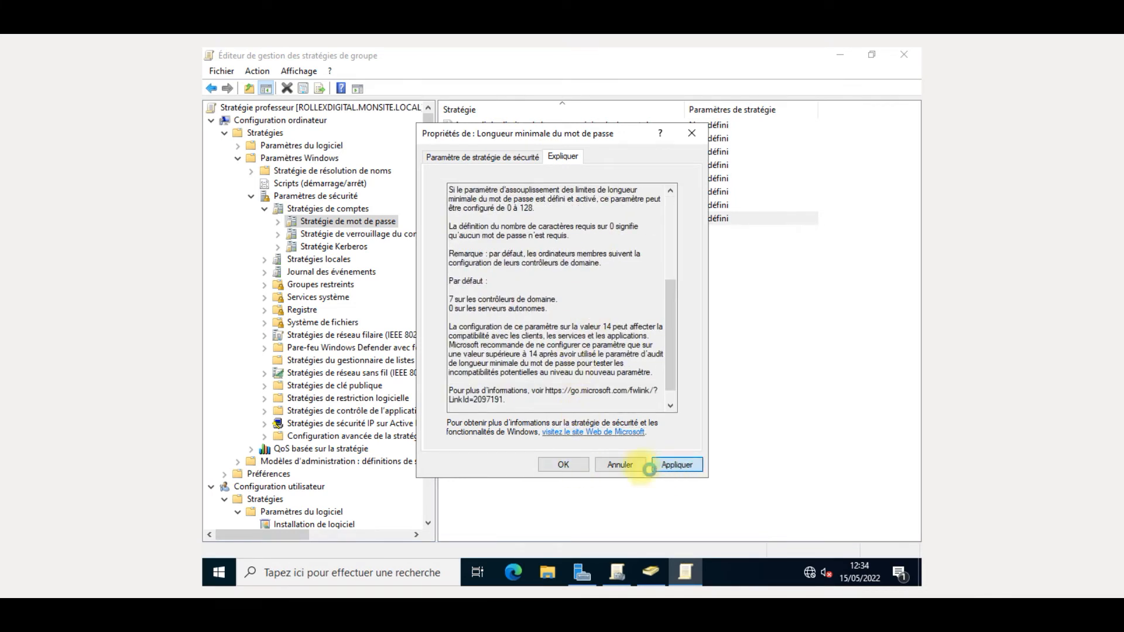
pyautogui.click(564, 465)
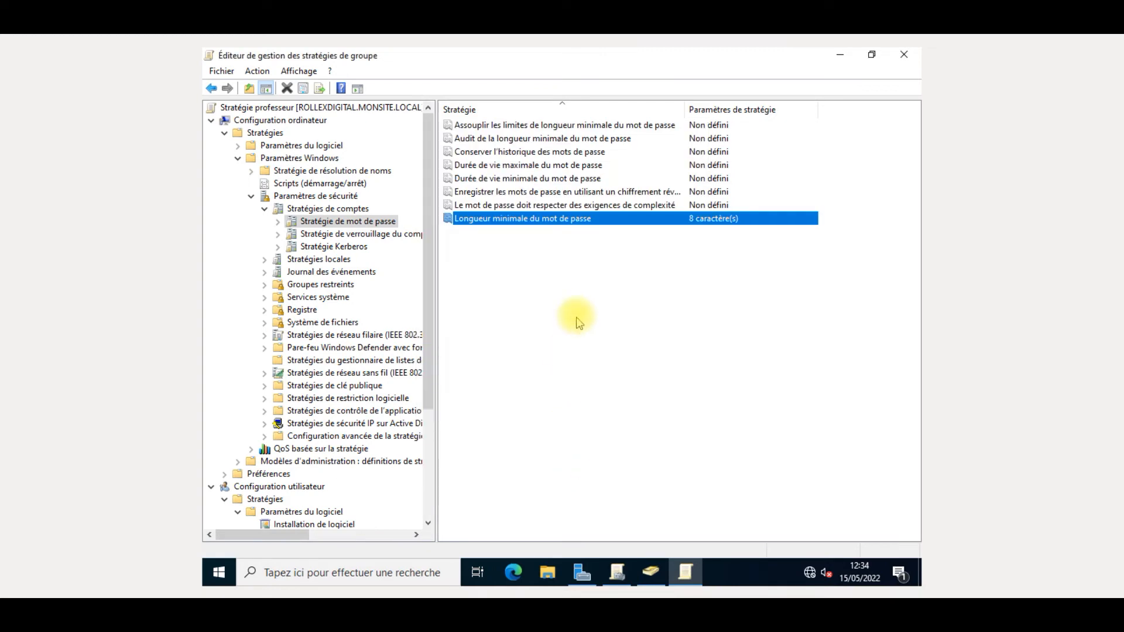
# - Read the password complexity policy's explanation and close it unchanged
pyautogui.click(620, 206)
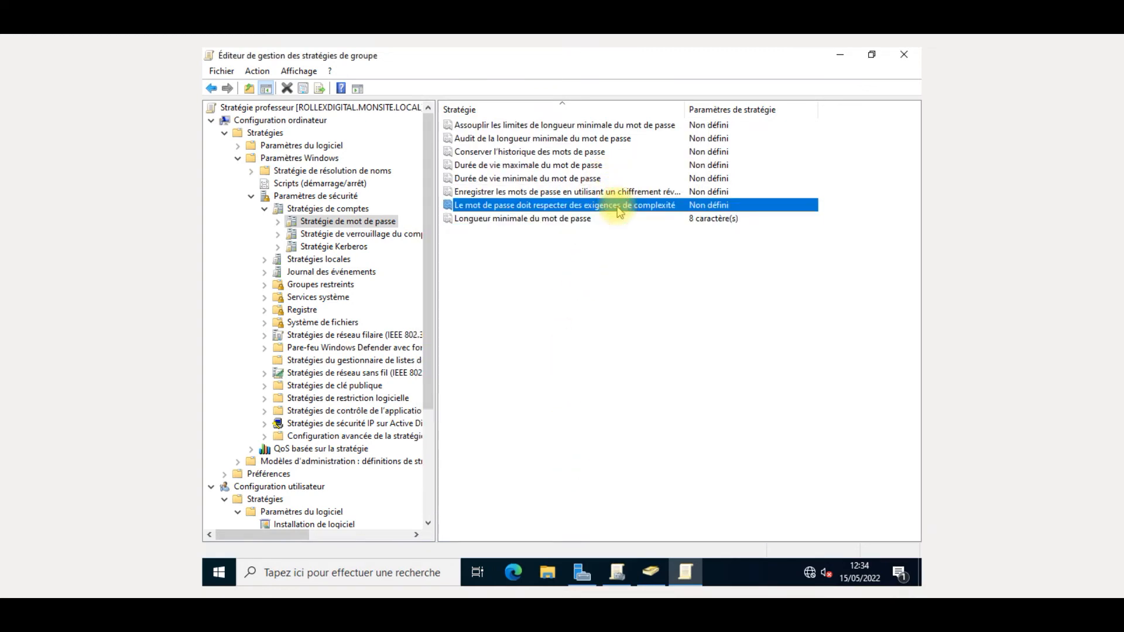
pyautogui.doubleClick(619, 209)
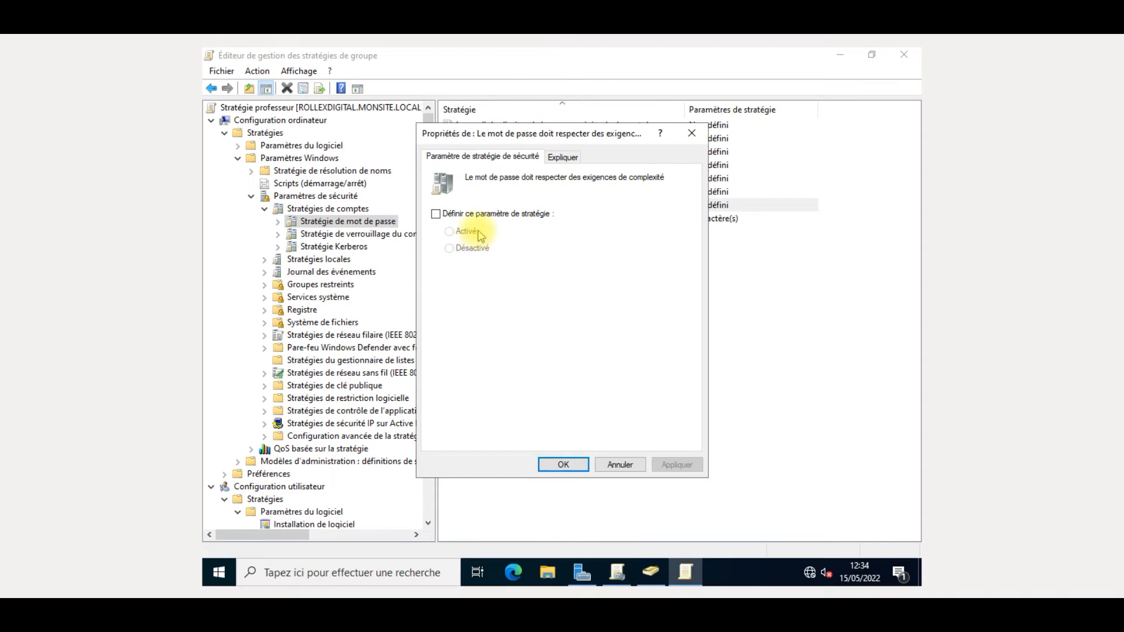
pyautogui.click(562, 156)
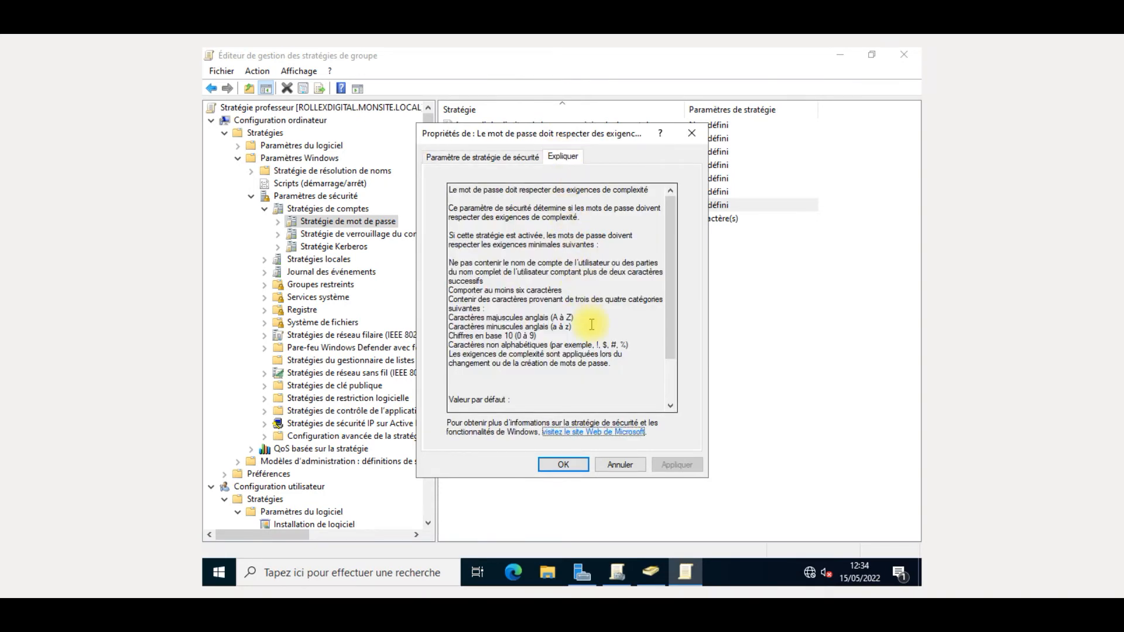
pyautogui.scroll(-2, 591, 325)
pyautogui.scroll(2, 592, 325)
pyautogui.click(608, 466)
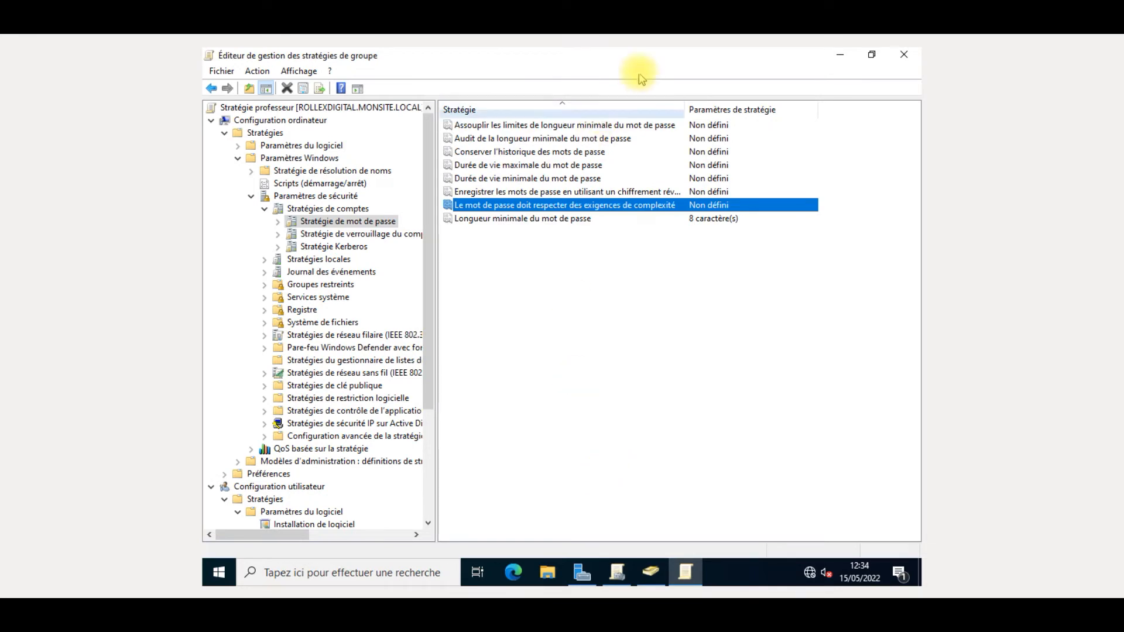
# - Define 'Le mot de passe doit respecter des exigences de complexité' as Activé
pyautogui.doubleClick(670, 208)
pyautogui.click(495, 214)
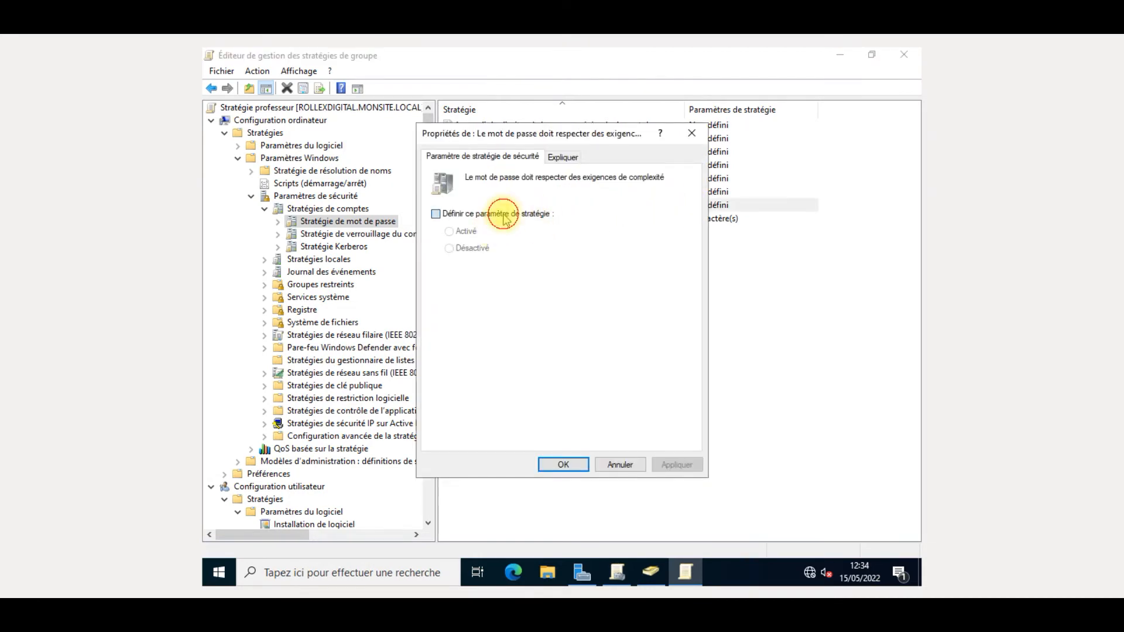
pyautogui.click(466, 233)
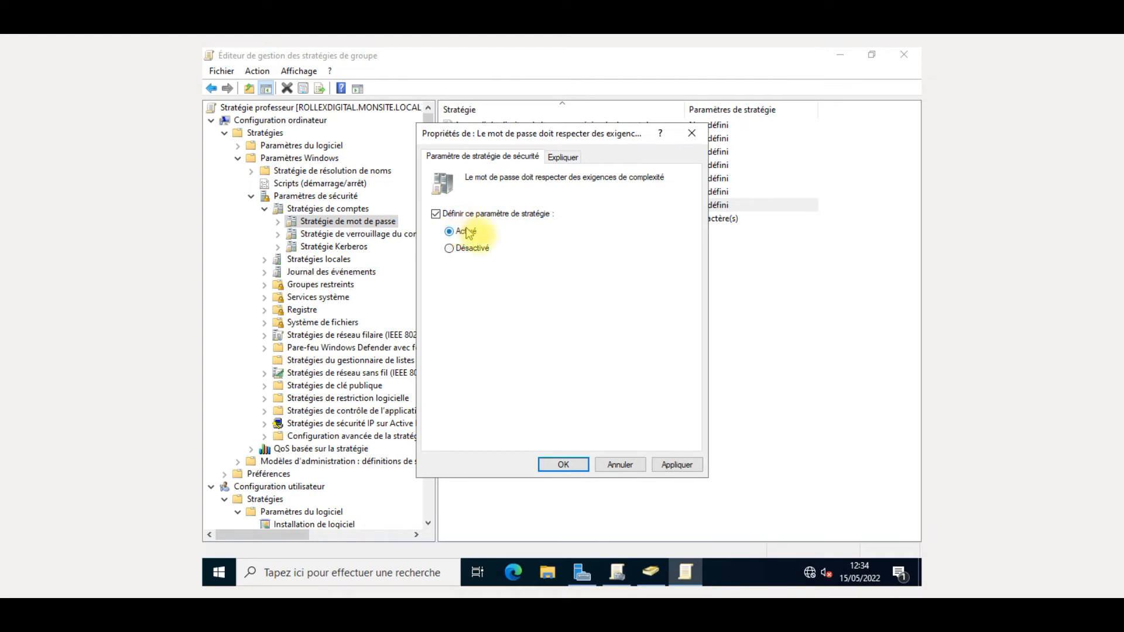
pyautogui.click(660, 464)
pyautogui.click(580, 462)
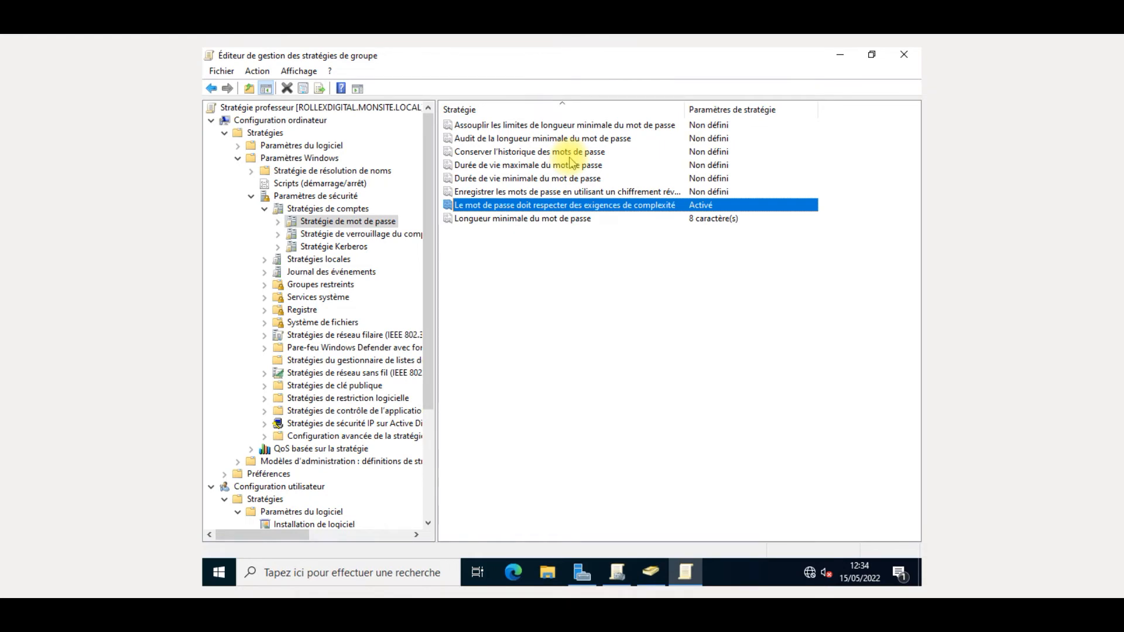
pyautogui.click(354, 239)
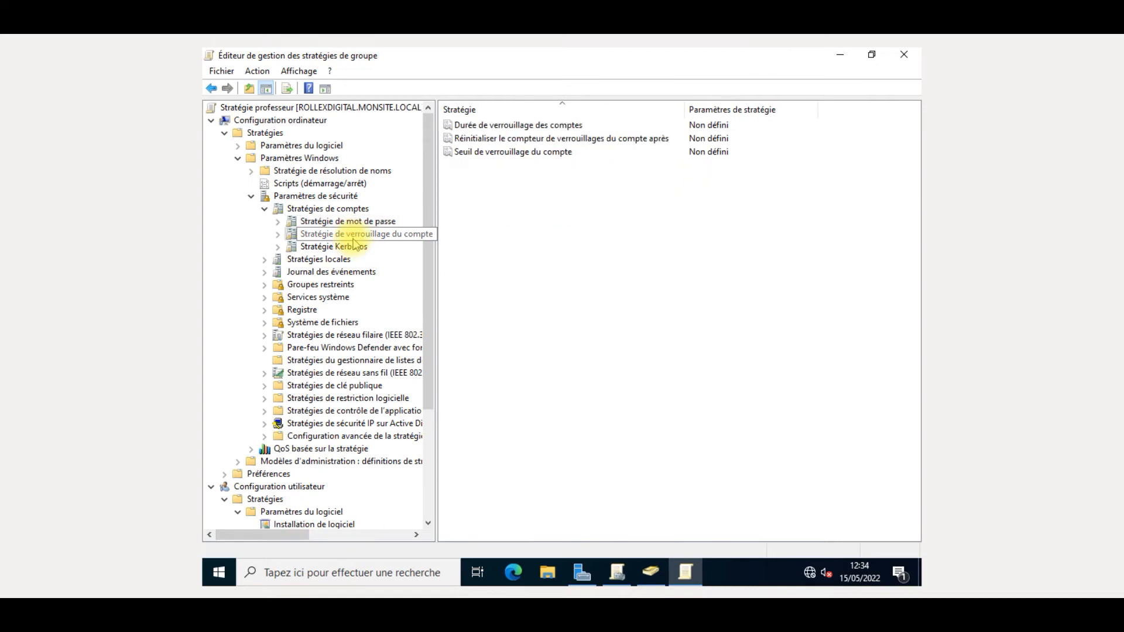
# - Inspect Durée de verrouillage du compte, trying the 30-minute default, then discard the change
pyautogui.doubleClick(496, 126)
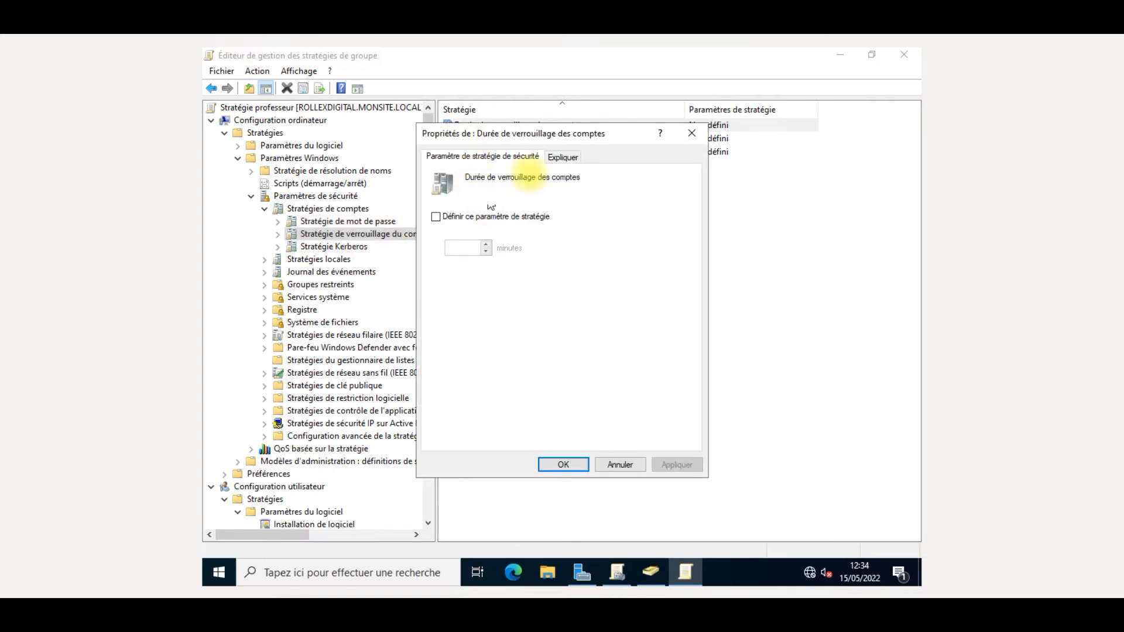
pyautogui.click(574, 157)
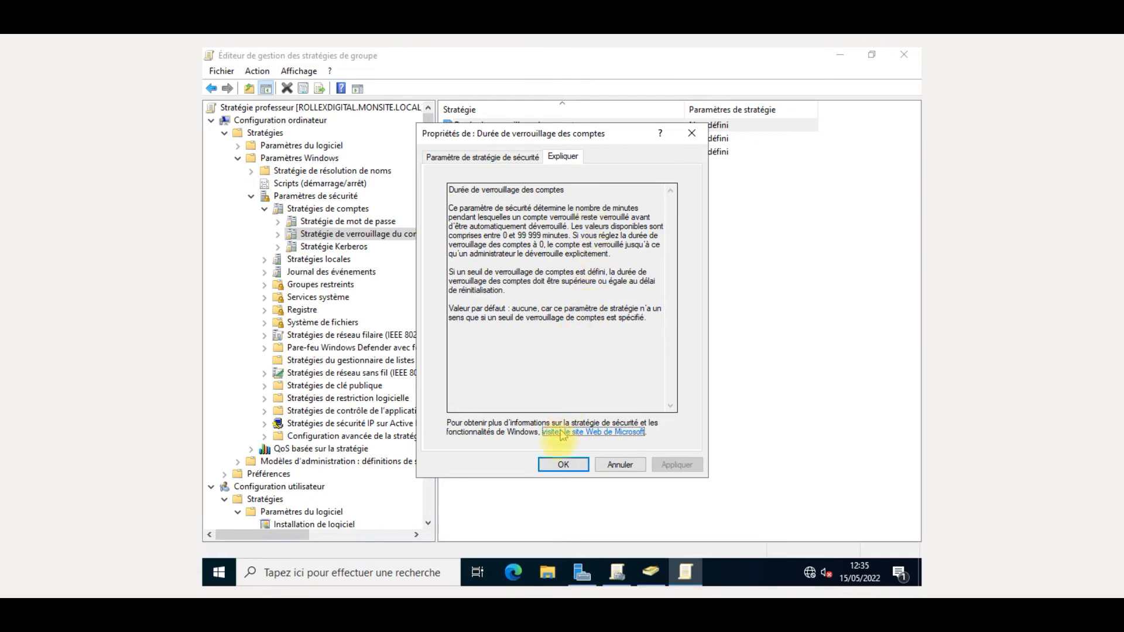
pyautogui.click(556, 464)
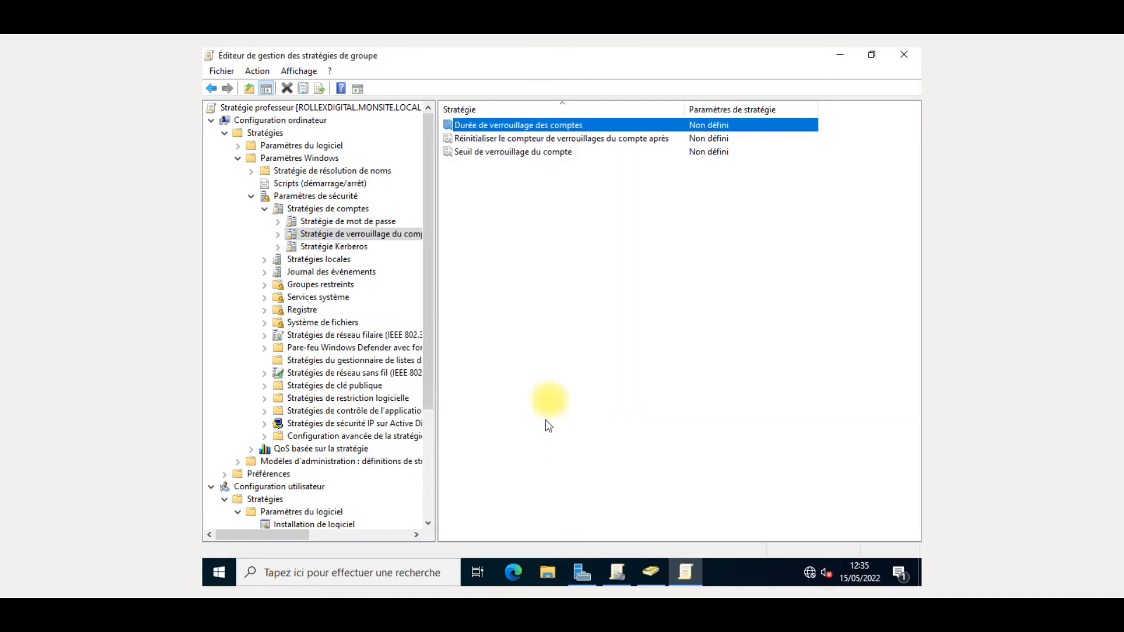
pyautogui.doubleClick(596, 127)
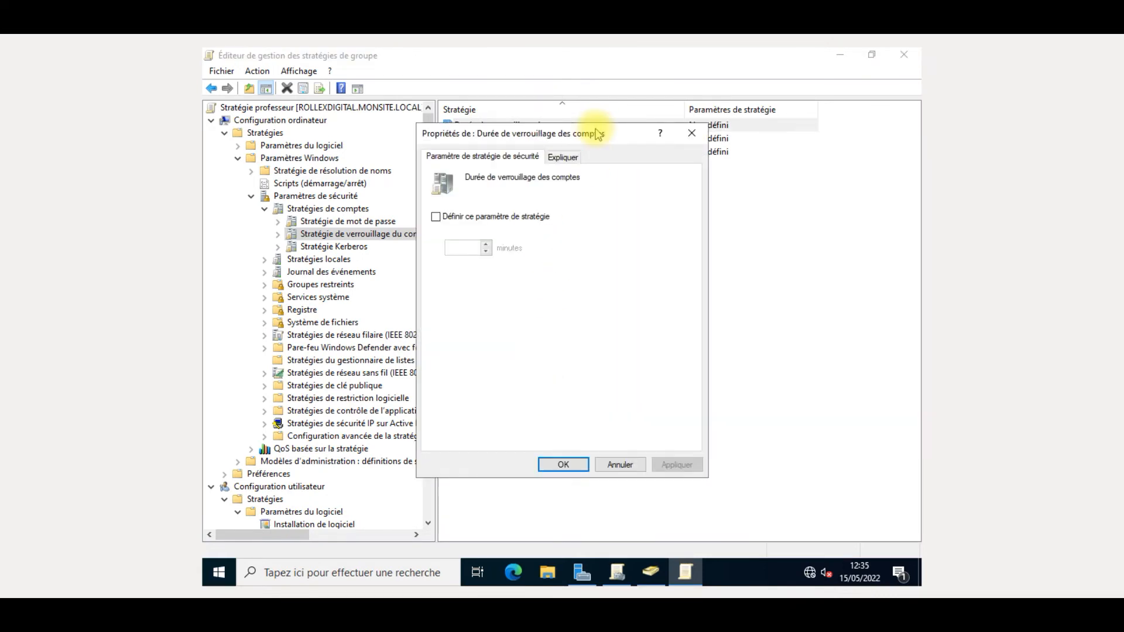
pyautogui.click(474, 218)
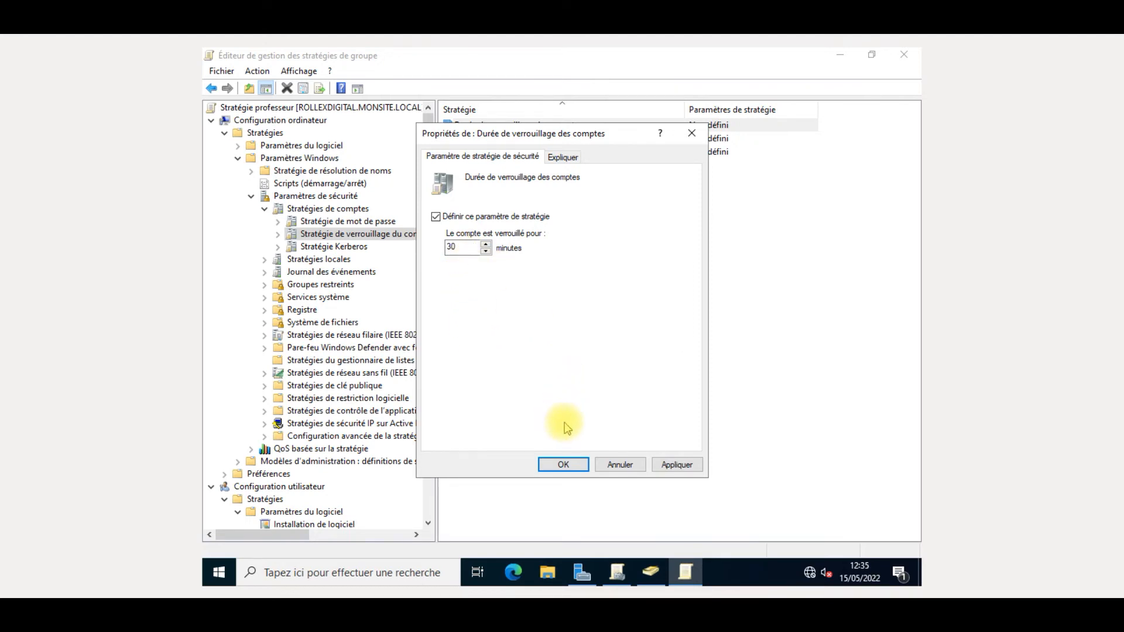
pyautogui.click(640, 464)
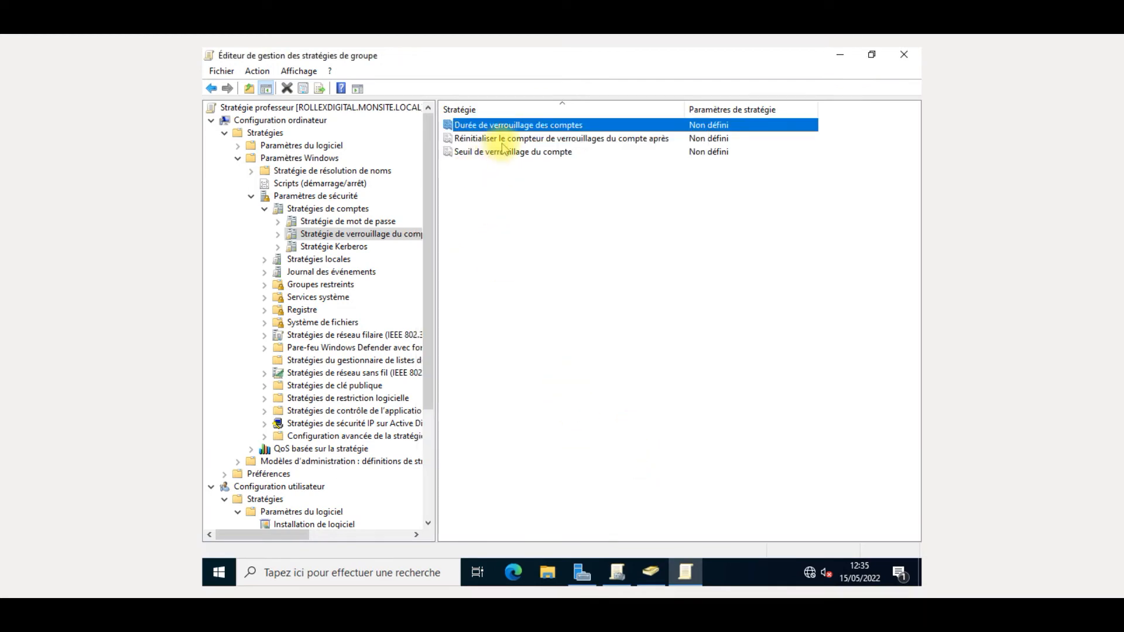
# - Read the Réinitialiser le compteur explanation and close it without saving
pyautogui.doubleClick(627, 142)
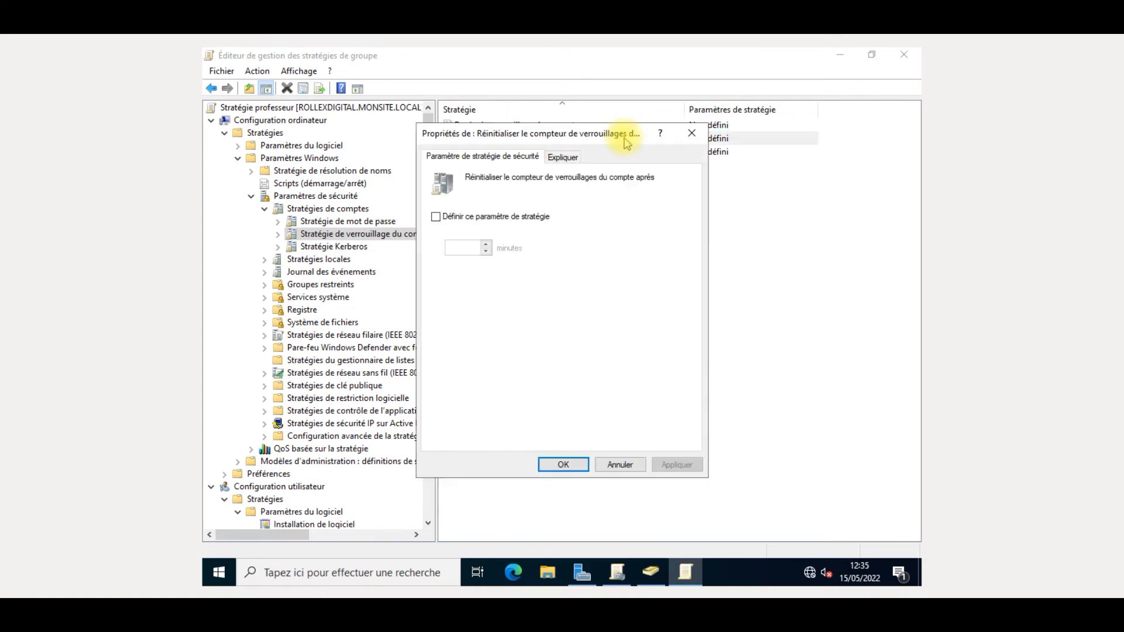
pyautogui.click(562, 156)
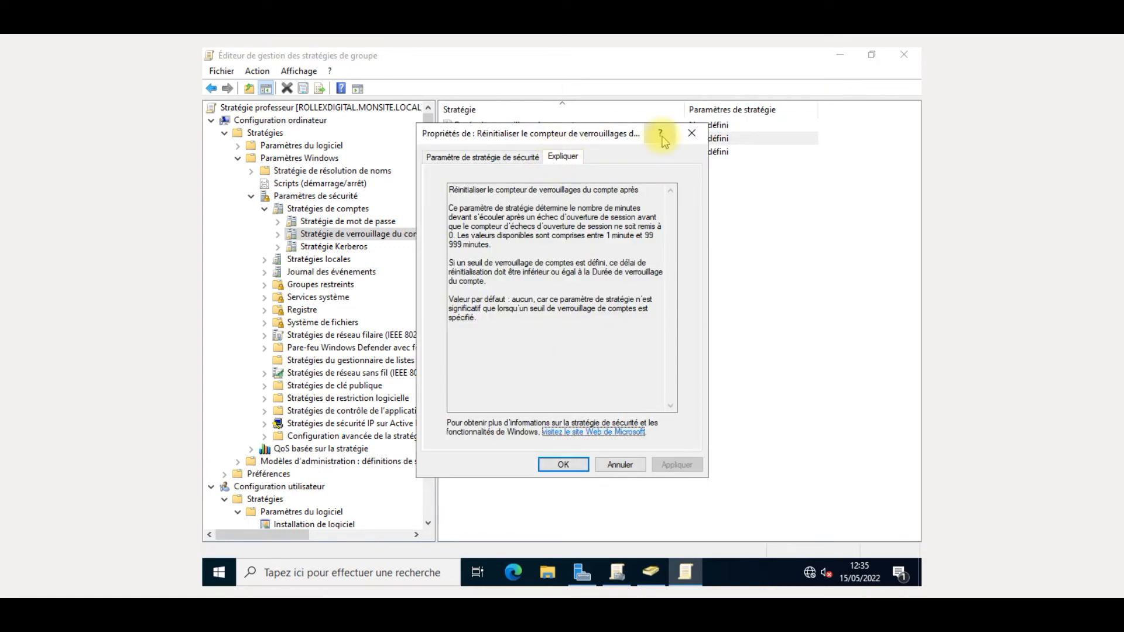
pyautogui.click(689, 135)
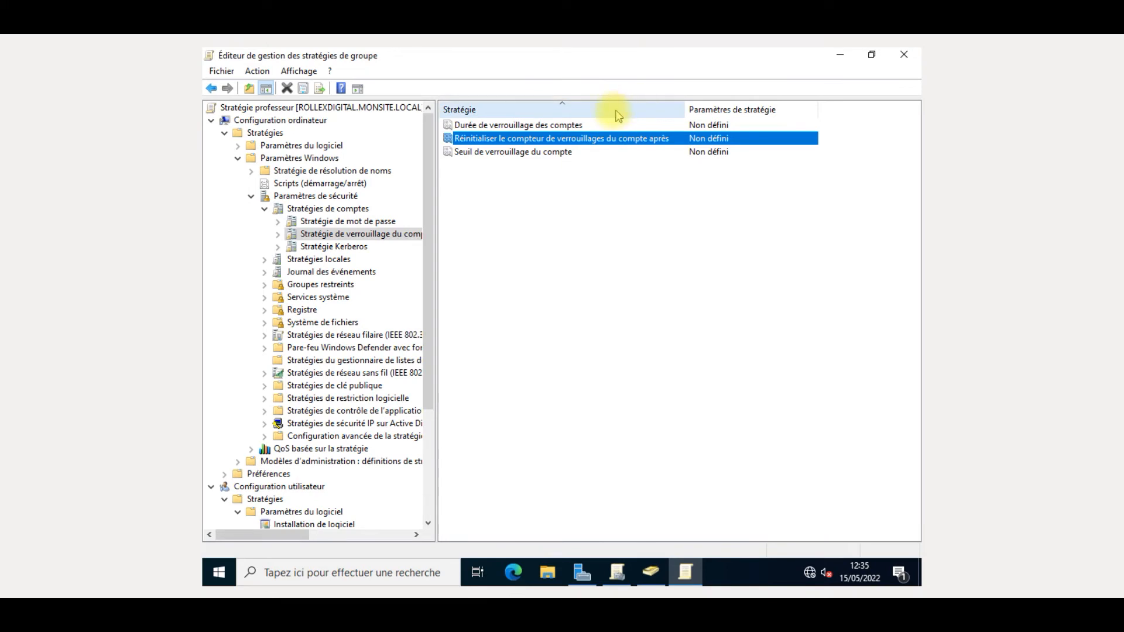
# - Set Seuil de verrouillage du compte to 5 attempts, accepting the suggested 30-minute duration and reset
pyautogui.doubleClick(557, 154)
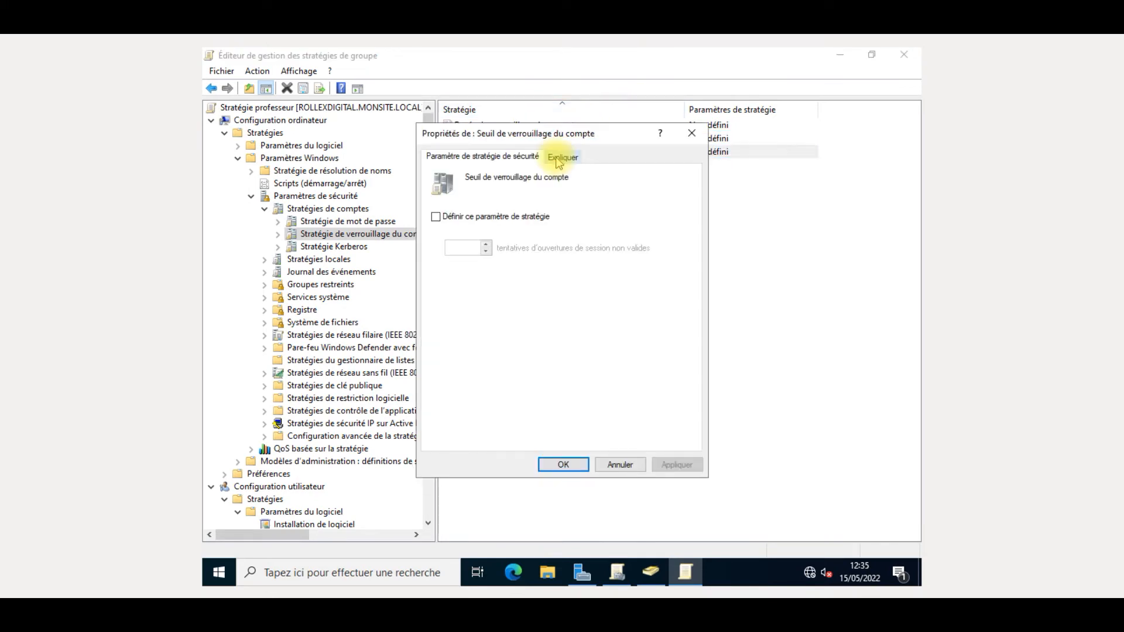
pyautogui.click(492, 218)
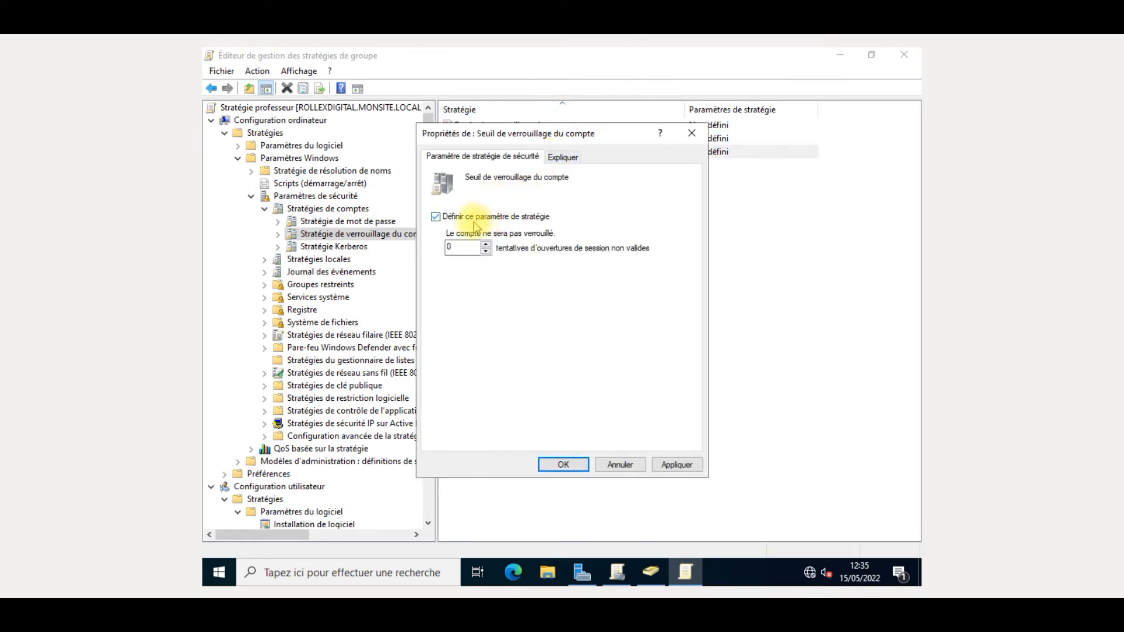
pyautogui.click(470, 251)
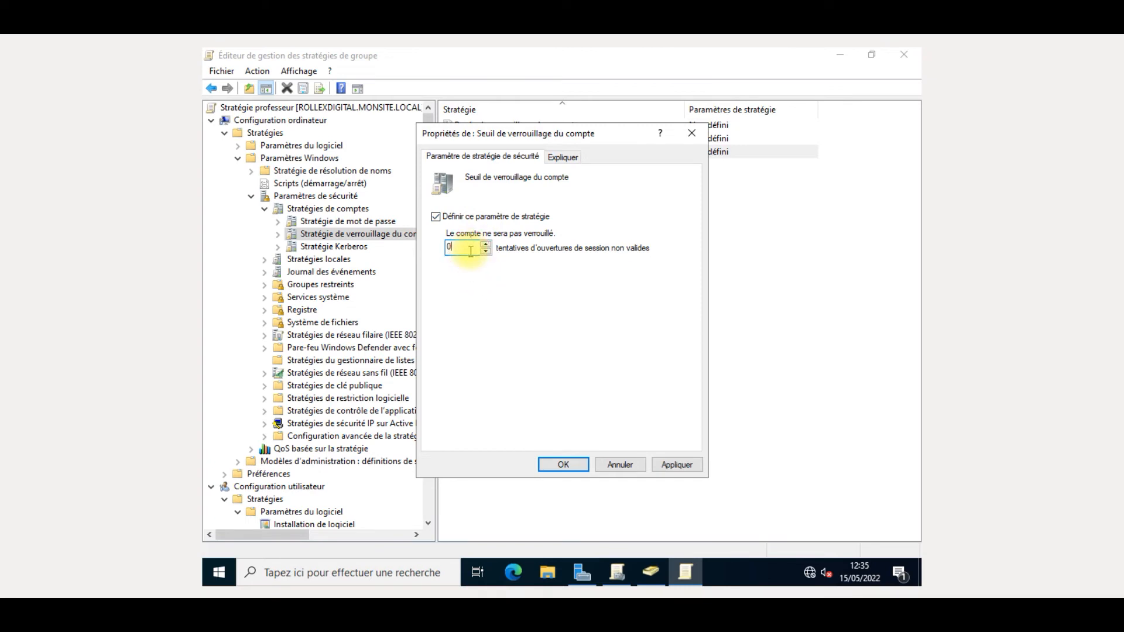
pyautogui.press('BackSpace')
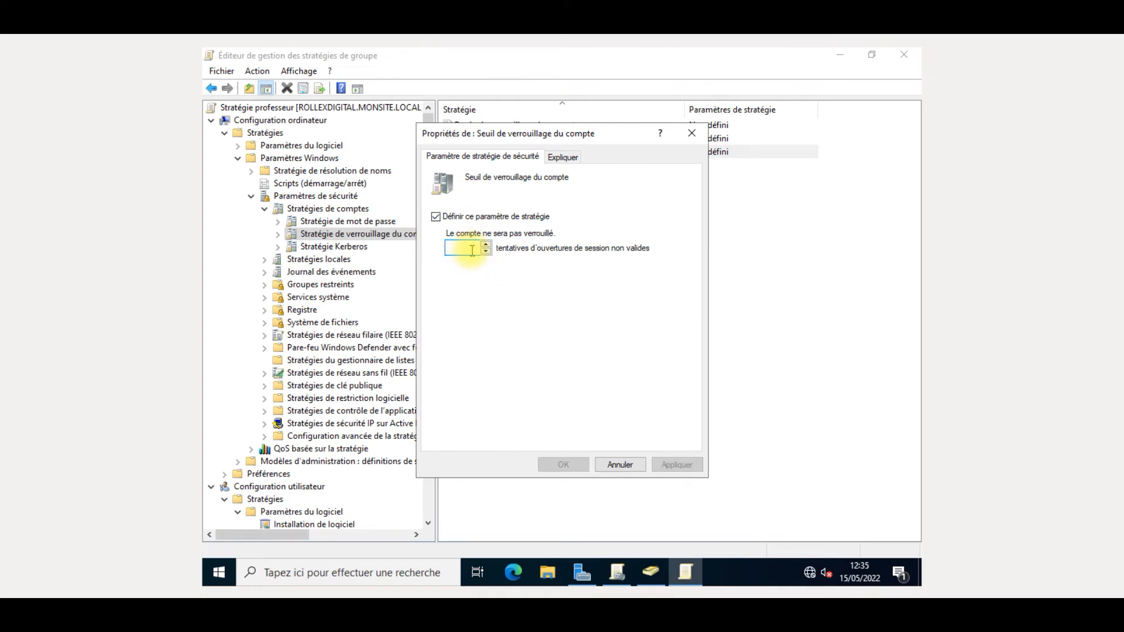
pyautogui.write('5')
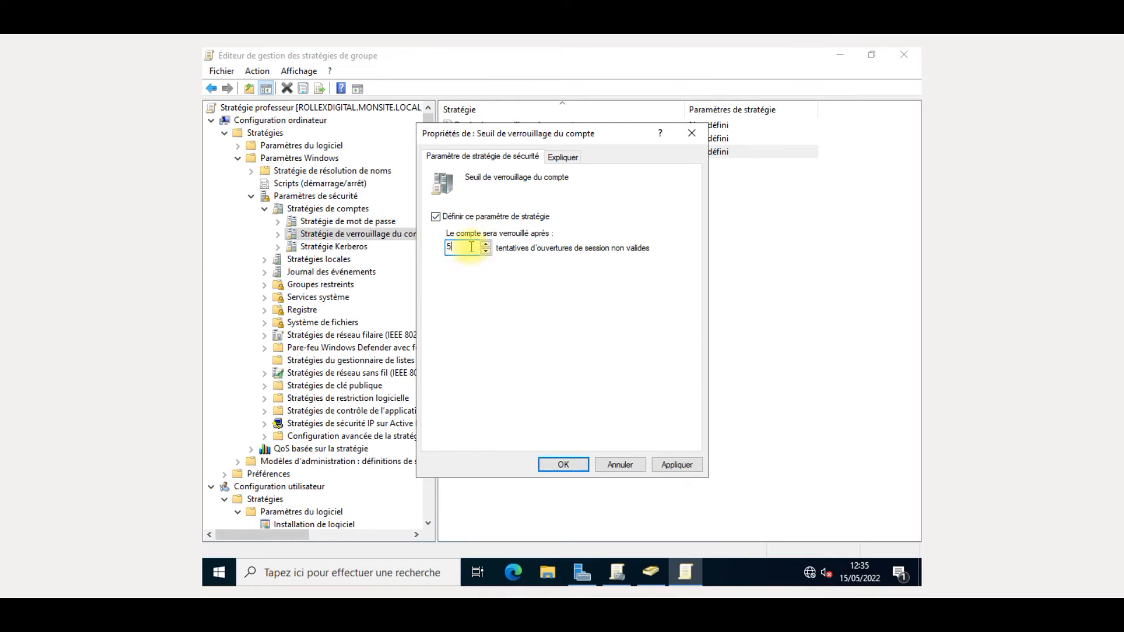
pyautogui.click(666, 460)
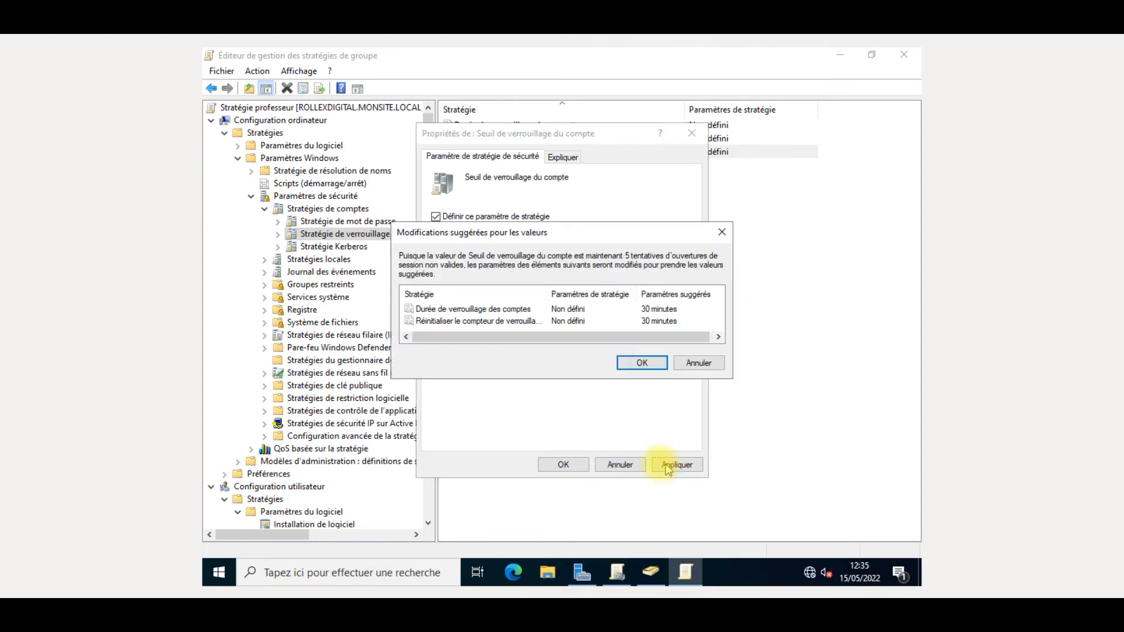
pyautogui.click(642, 371)
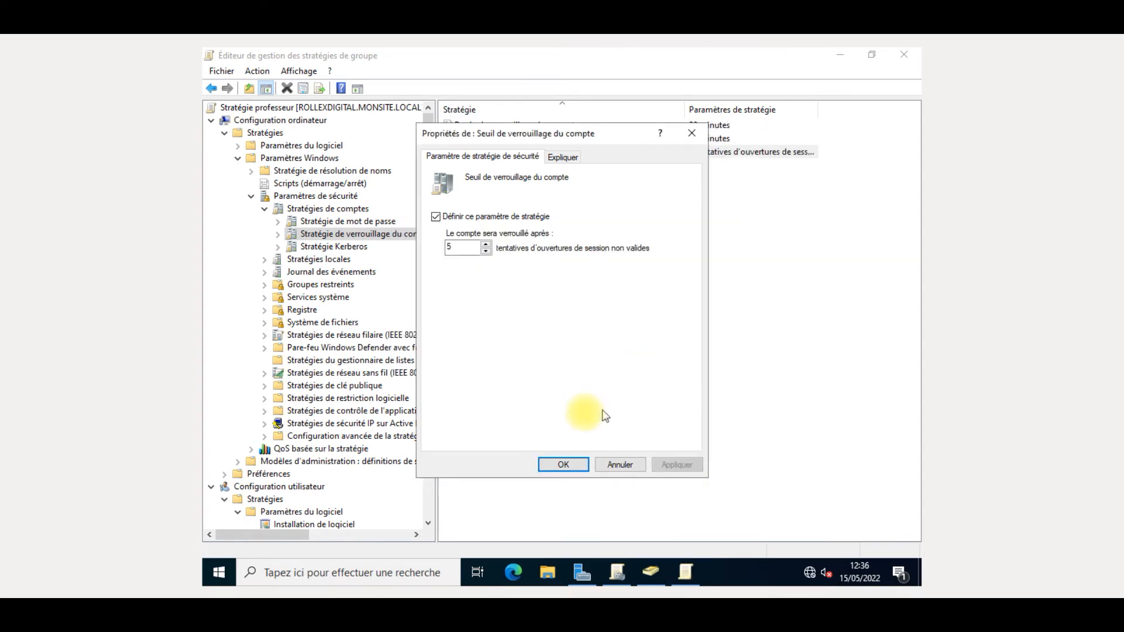
pyautogui.click(571, 466)
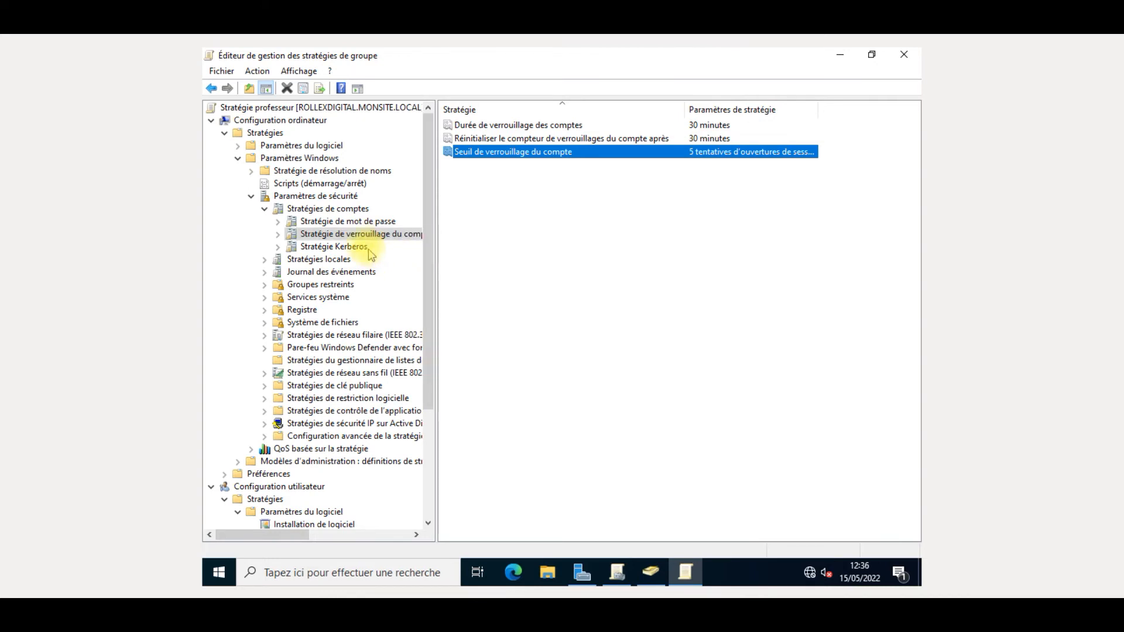
# - Open Stratégie Kerberos, inspect the logon restrictions setting without defining it, and widen the tree pane
pyautogui.click(334, 247)
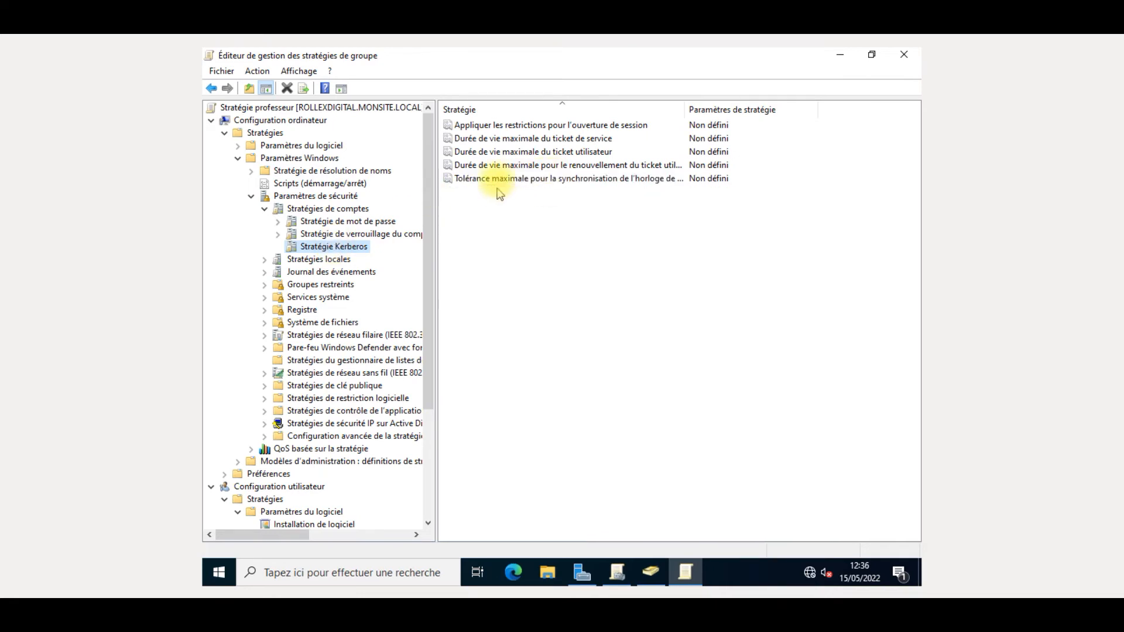
pyautogui.doubleClick(588, 127)
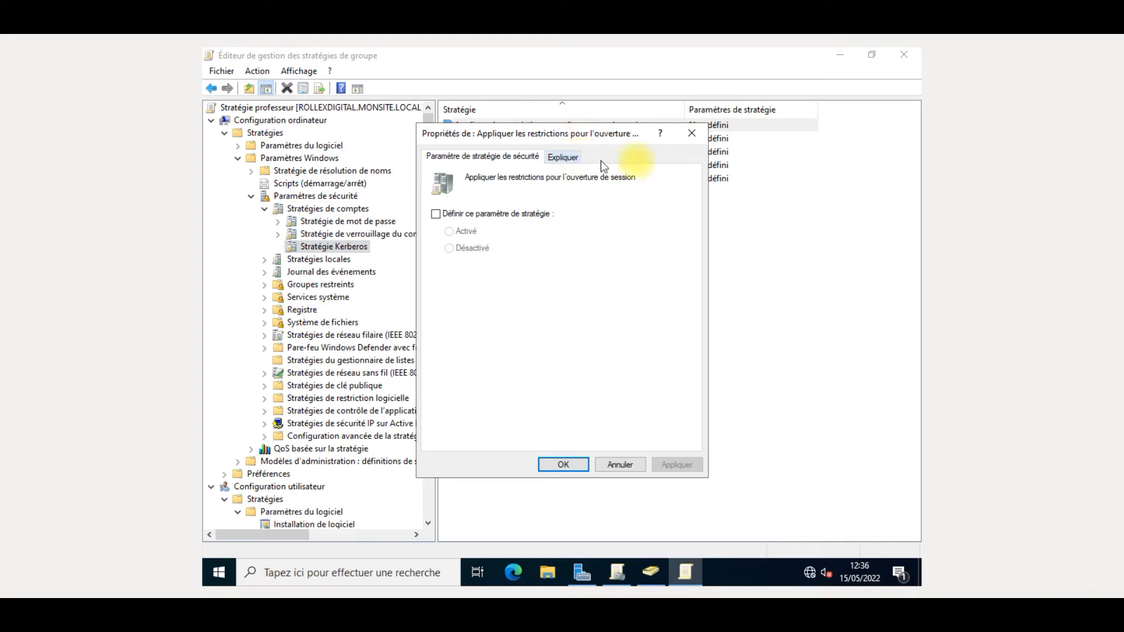
pyautogui.click(691, 133)
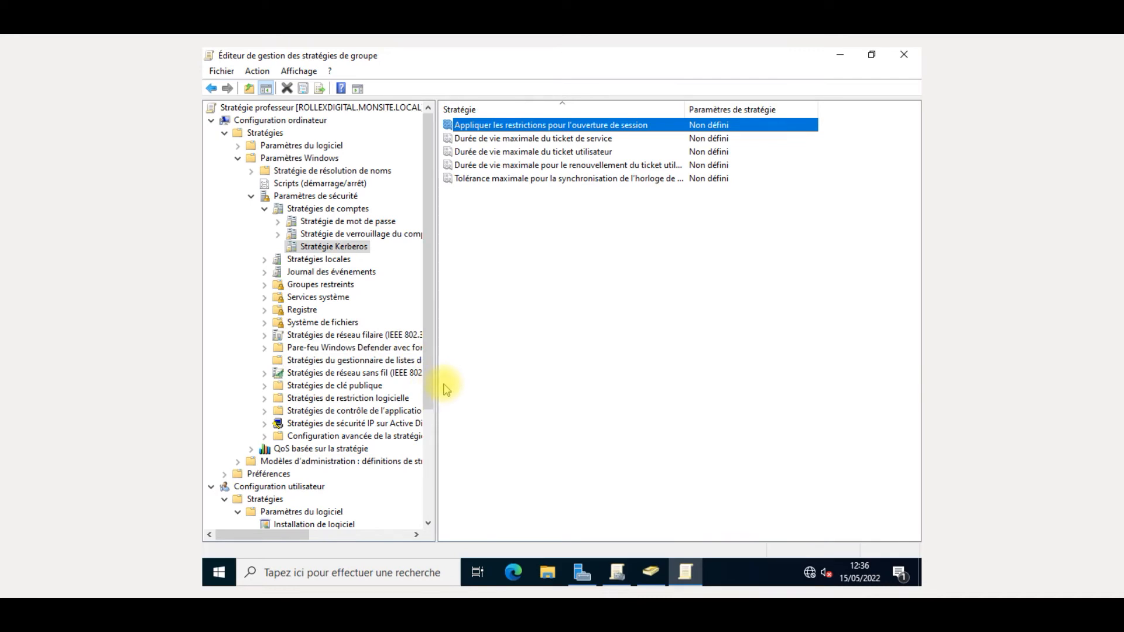
pyautogui.moveTo(436, 383); pyautogui.dragTo(473, 381)
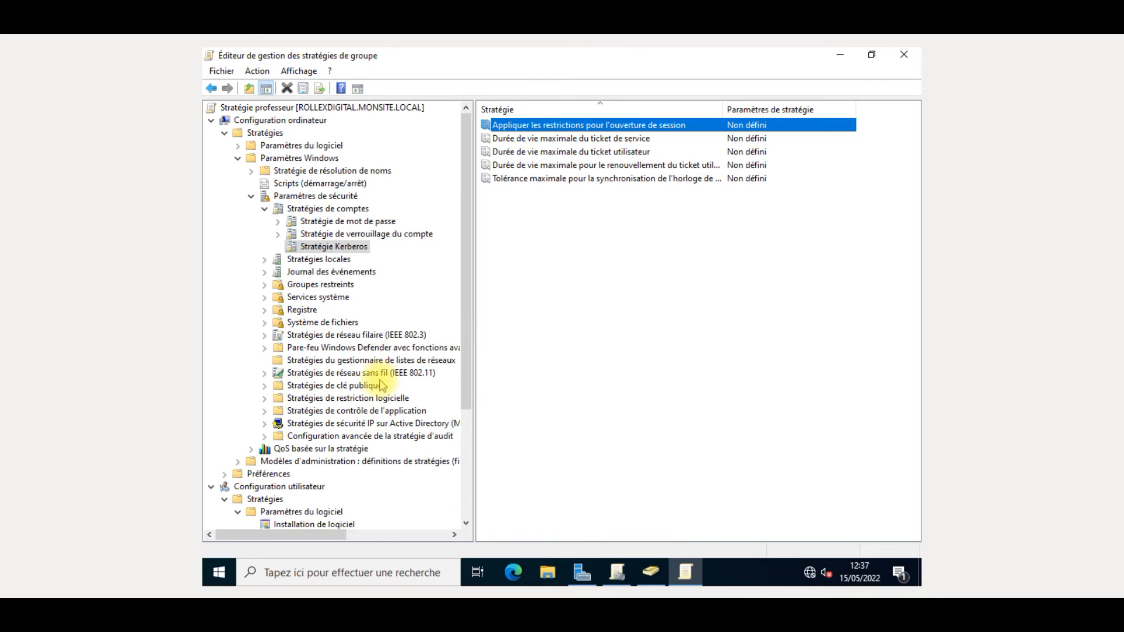
# - Browse the wireless, network list, firewall, application control and QoS policy nodes, then collapse Paramètres Windows
pyautogui.click(377, 373)
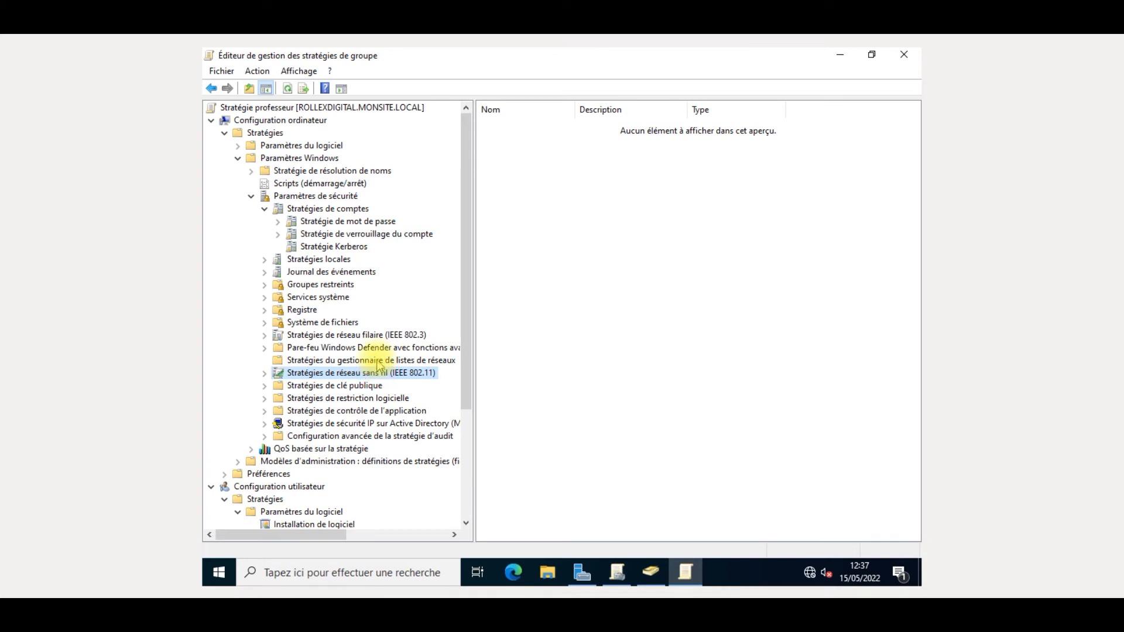
pyautogui.click(379, 361)
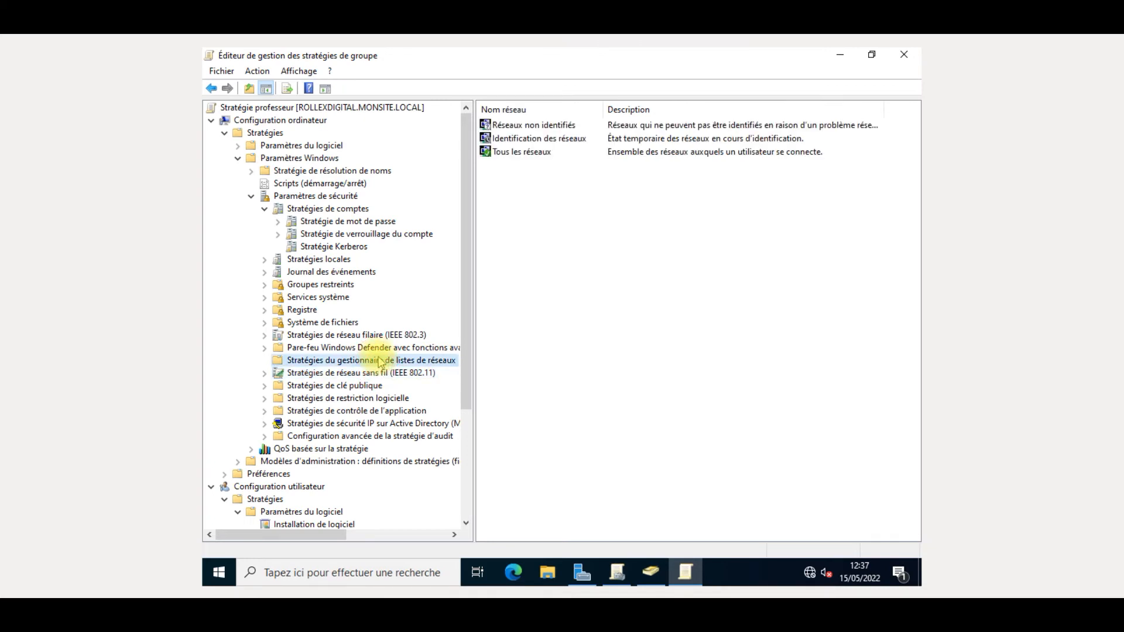
pyautogui.click(346, 346)
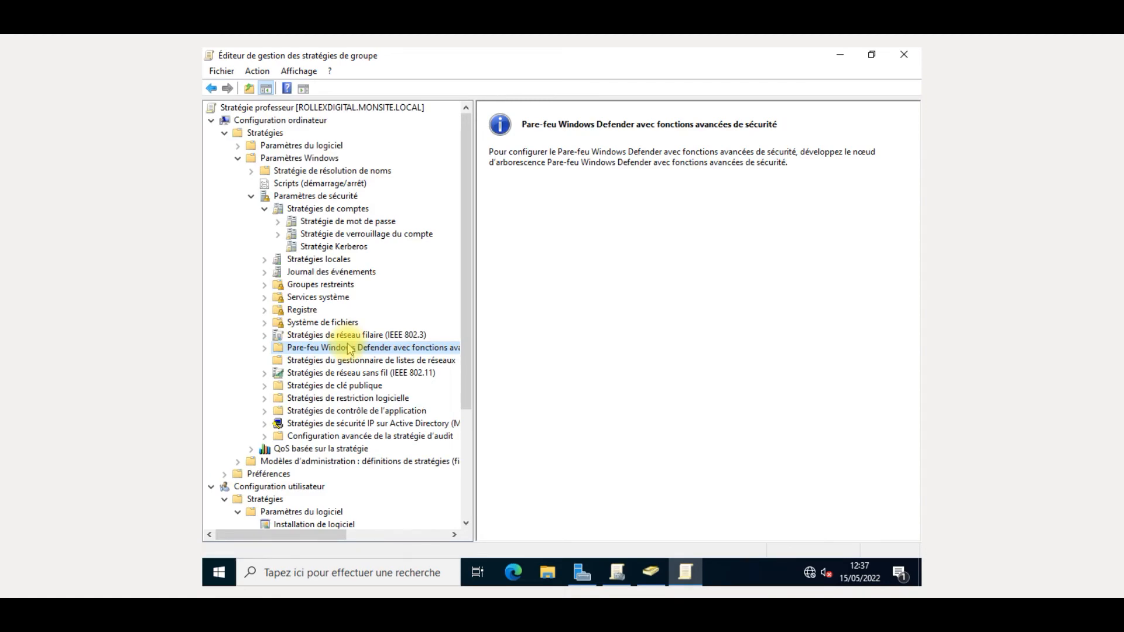
pyautogui.scroll(-2, 350, 350)
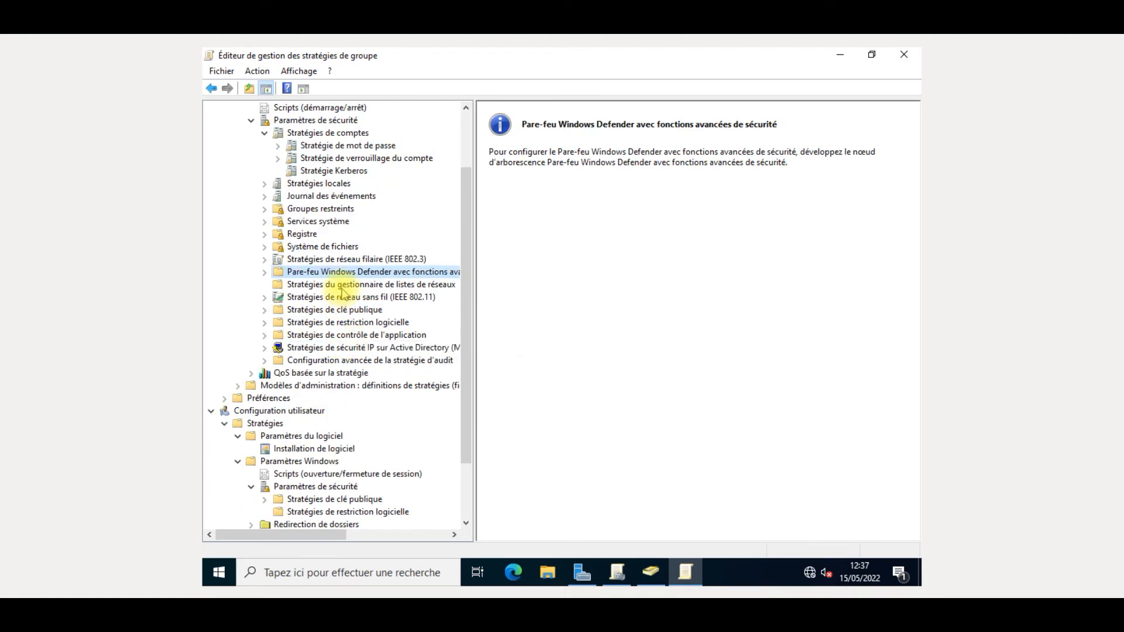
pyautogui.click(343, 332)
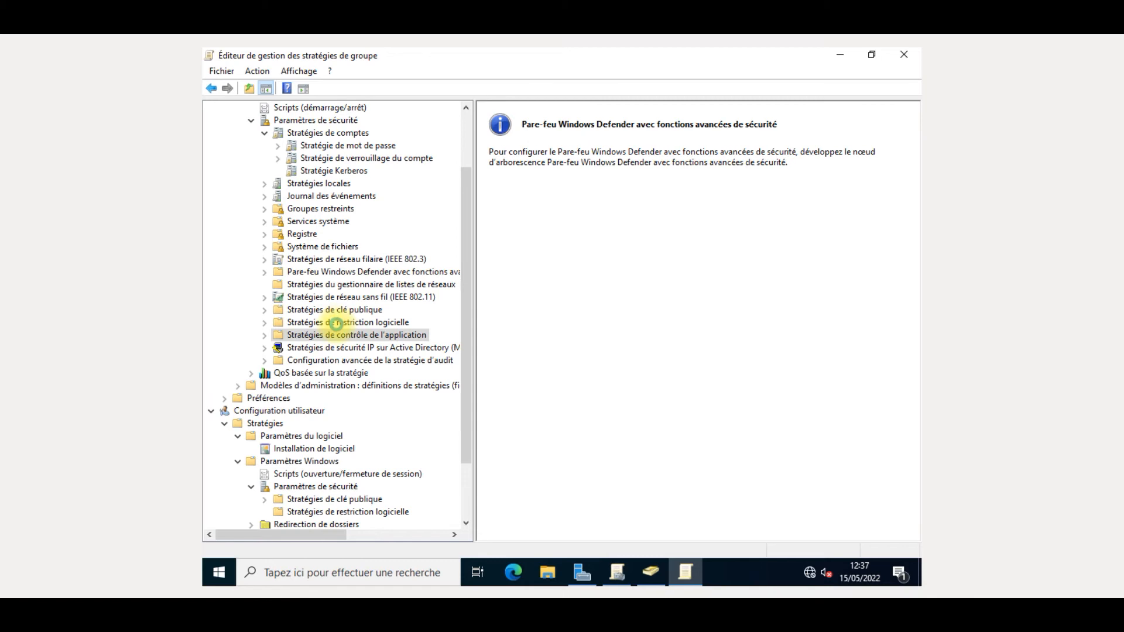
pyautogui.click(332, 327)
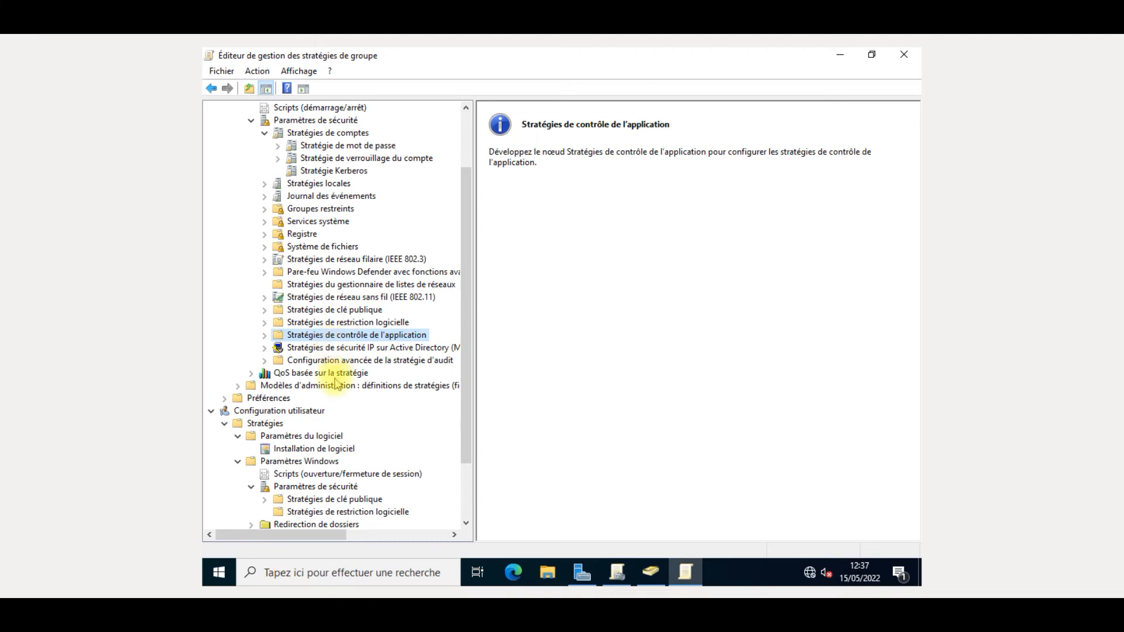
pyautogui.scroll(-2, 331, 378)
pyautogui.scroll(1, 332, 377)
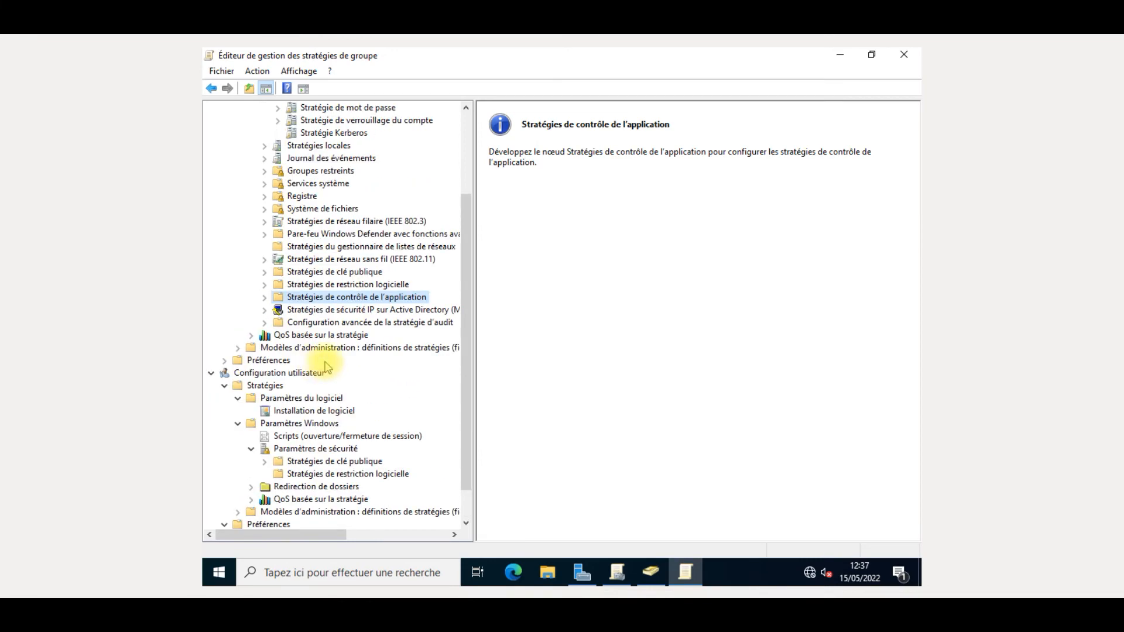
pyautogui.click(327, 334)
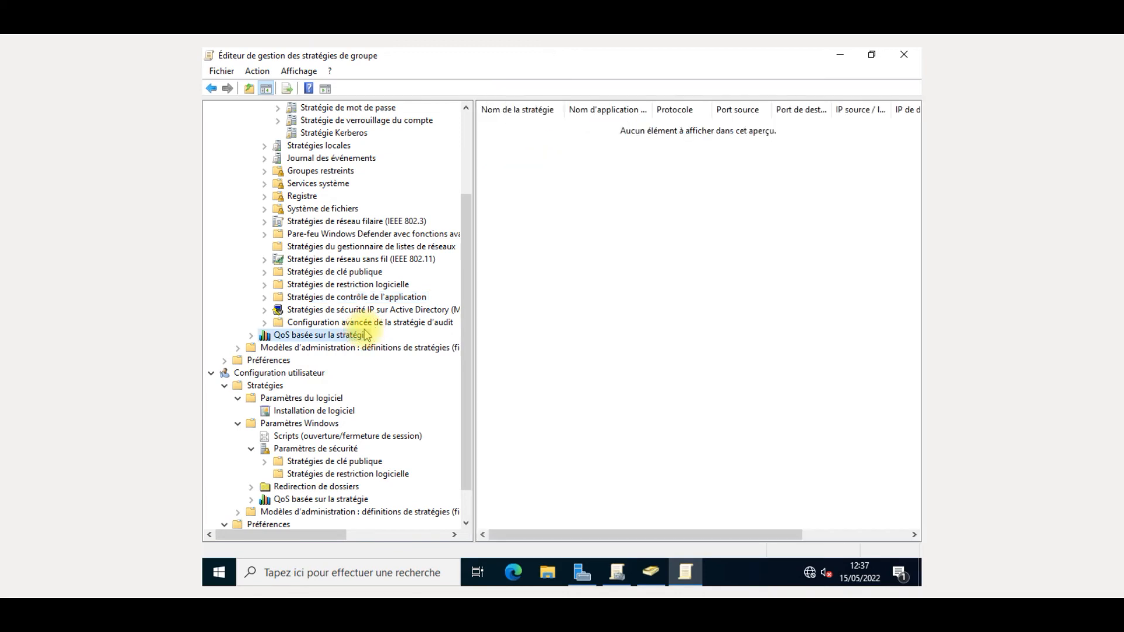
pyautogui.scroll(3, 365, 335)
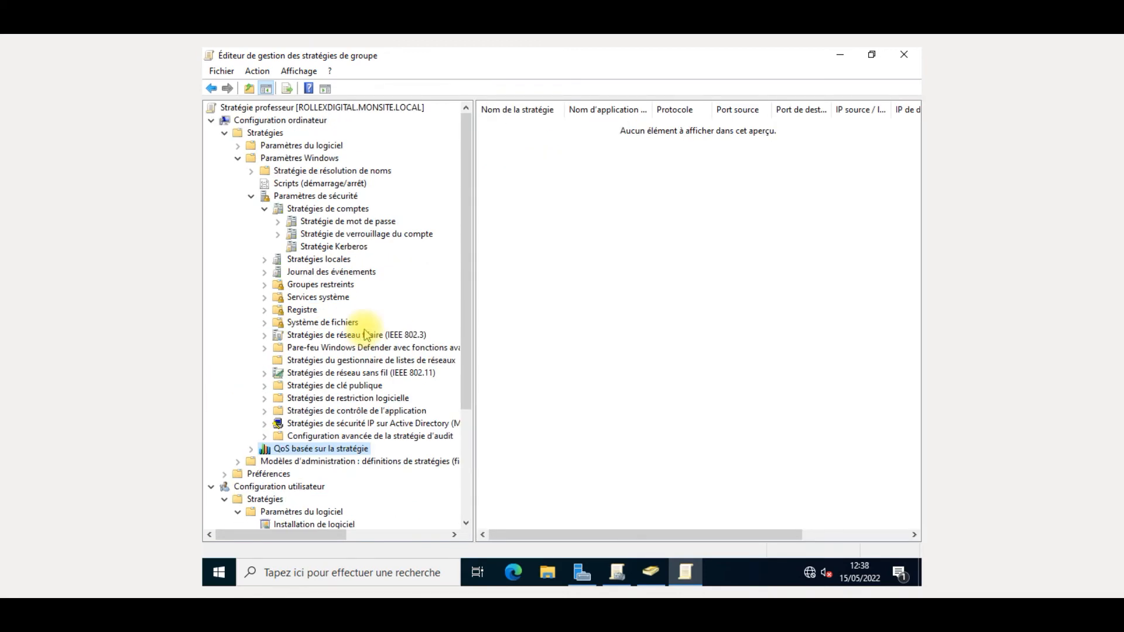
pyautogui.click(237, 159)
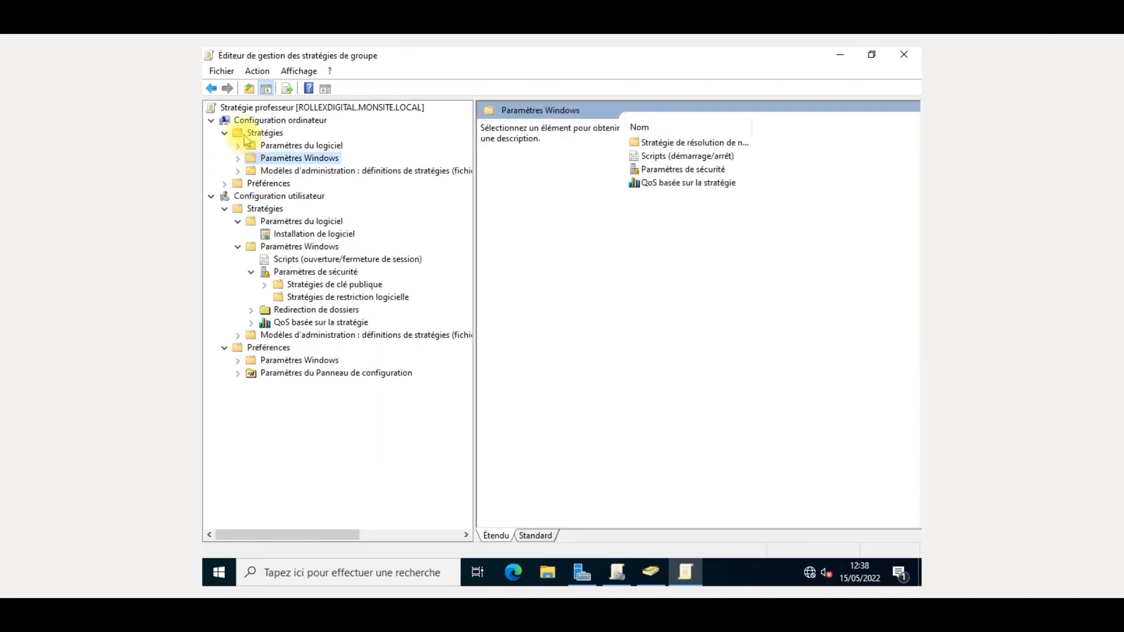
# - Select the computer's Installation de logiciel, check its Nouveau > Package entry without adding, and launch File Explorer
pyautogui.click(238, 145)
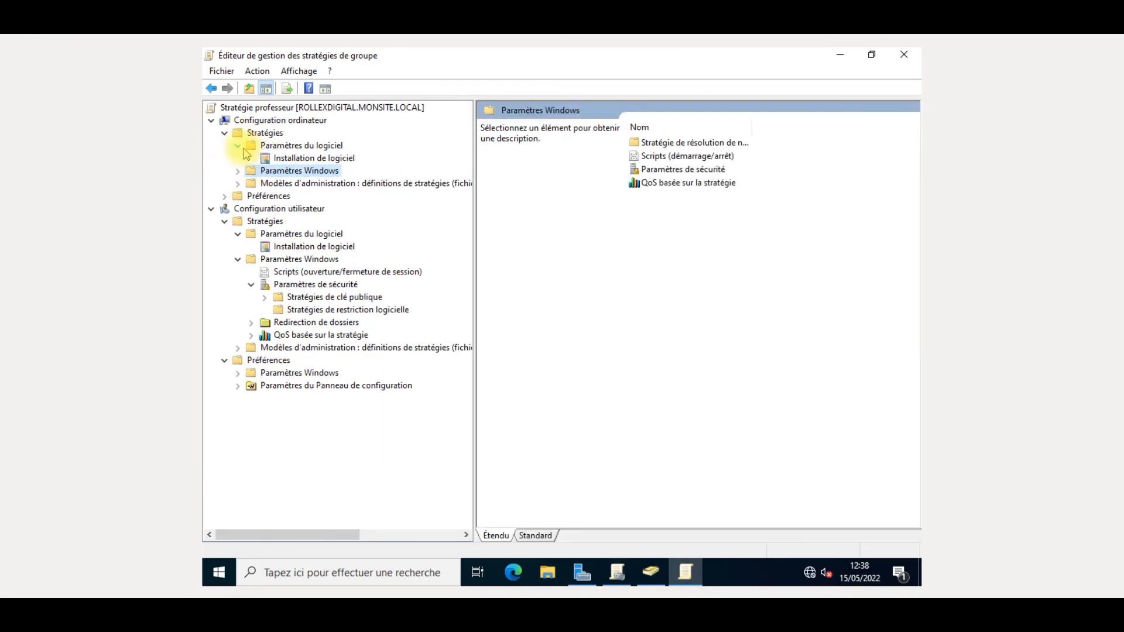
pyautogui.click(325, 159)
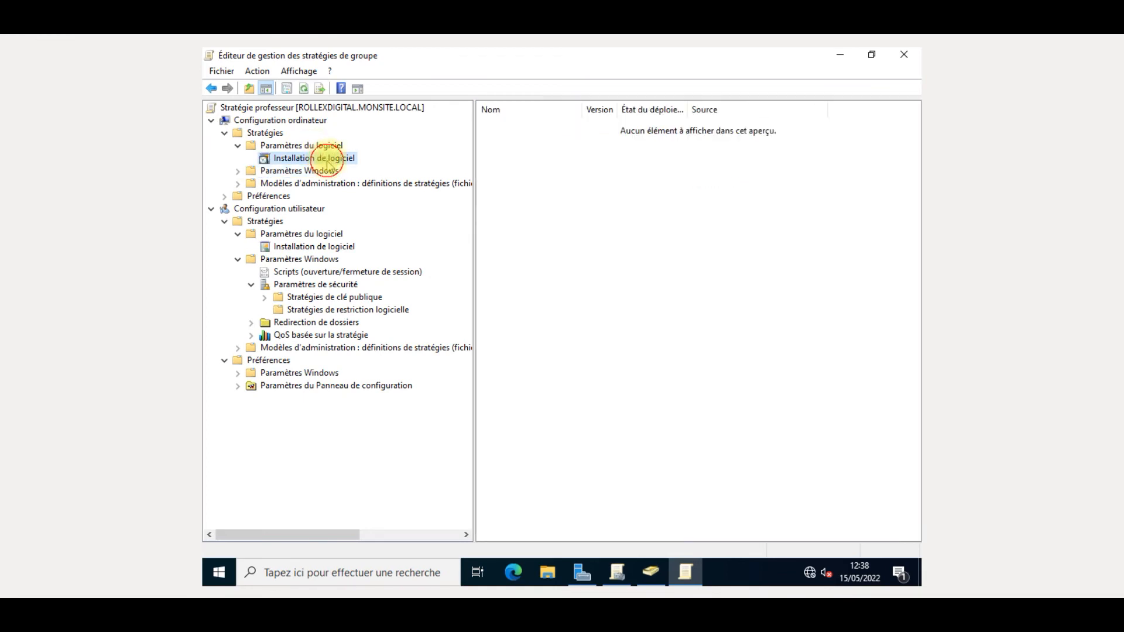
pyautogui.rightClick(332, 161)
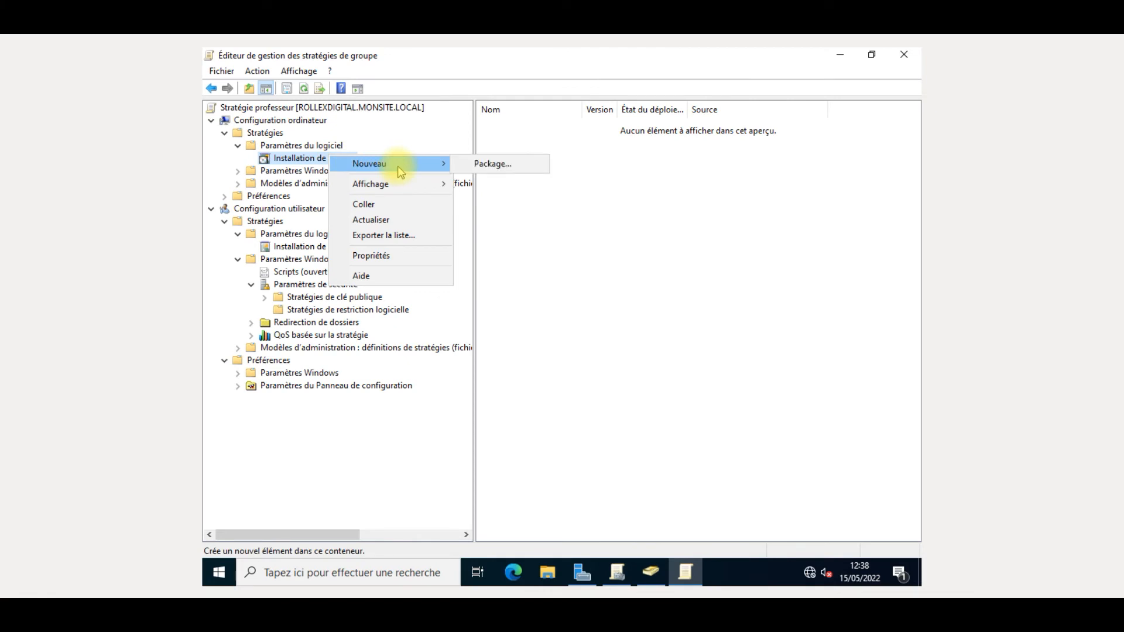
pyautogui.click(298, 433)
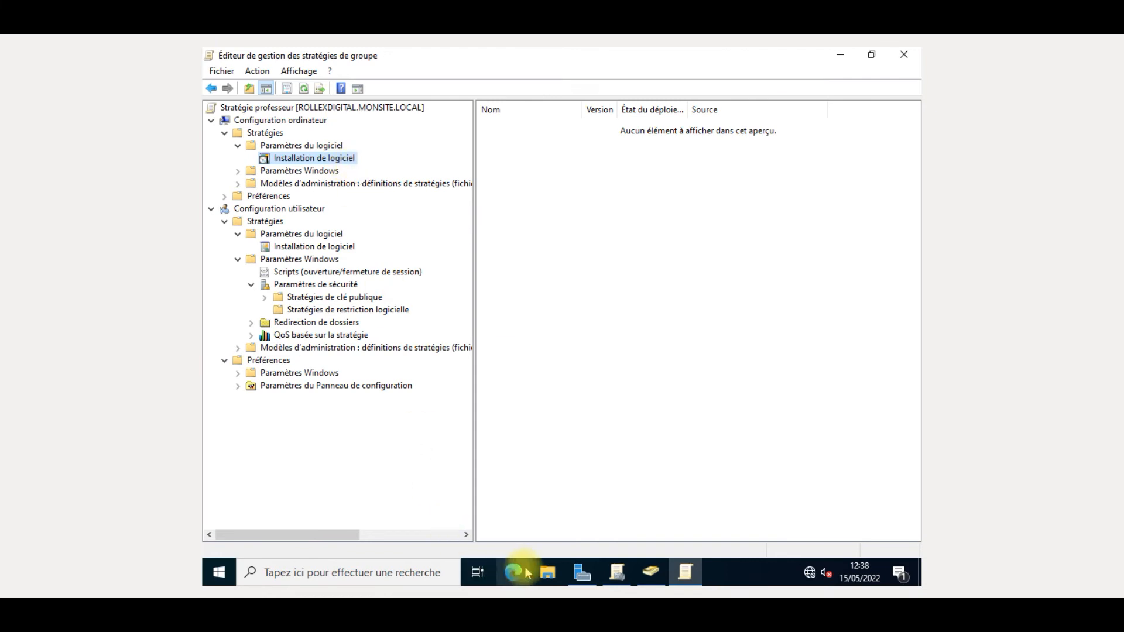
pyautogui.click(547, 571)
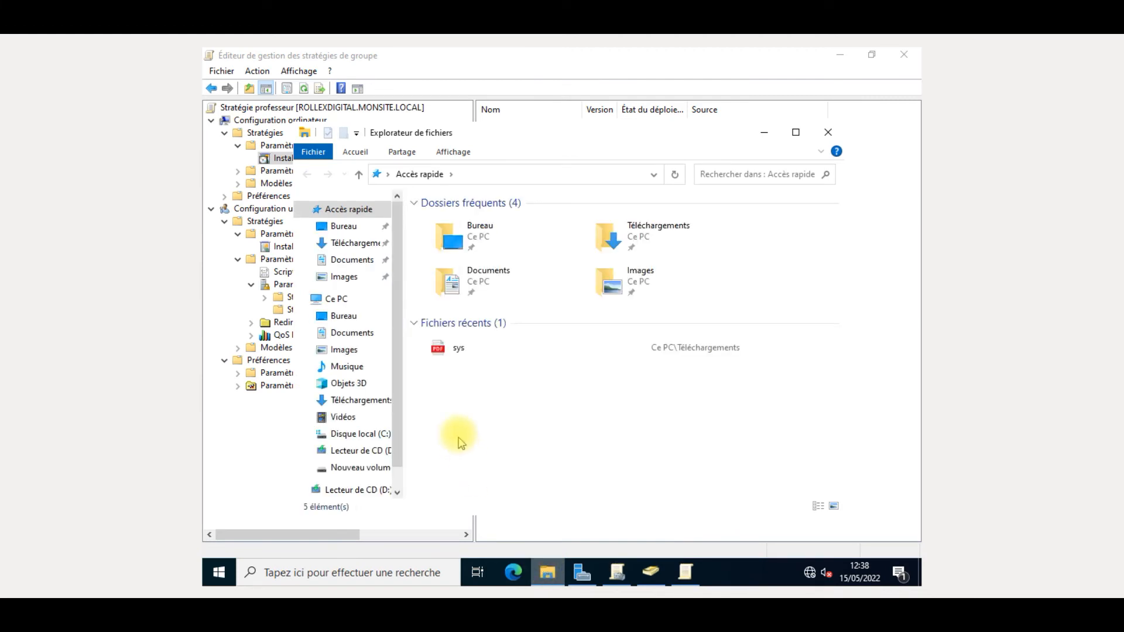
pyautogui.click(701, 228)
pyautogui.doubleClick(705, 232)
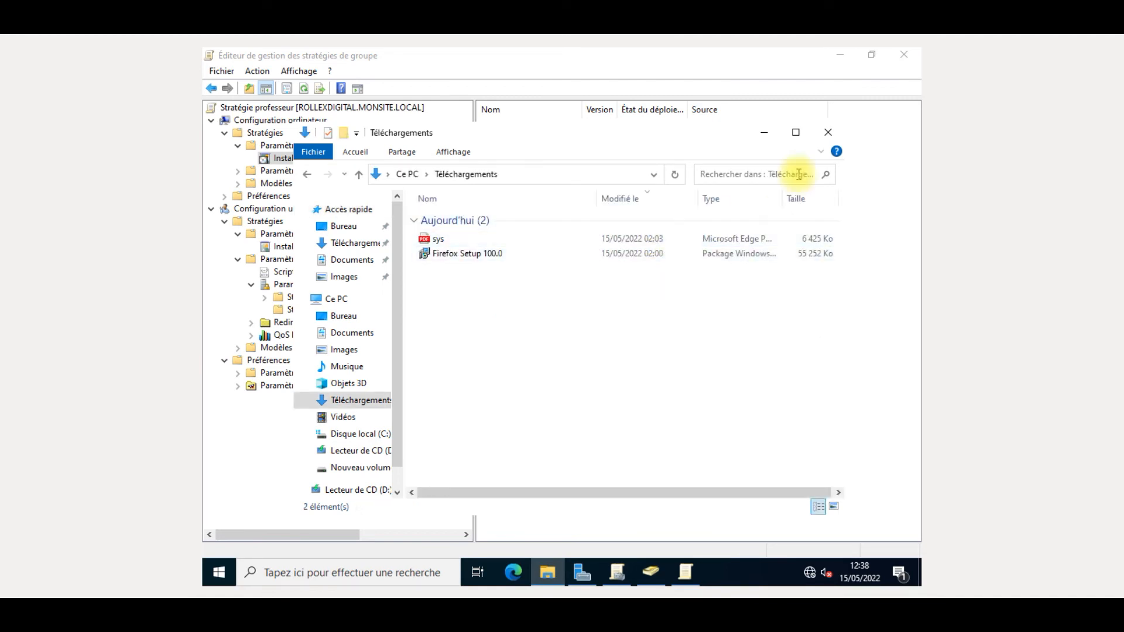
pyautogui.click(828, 132)
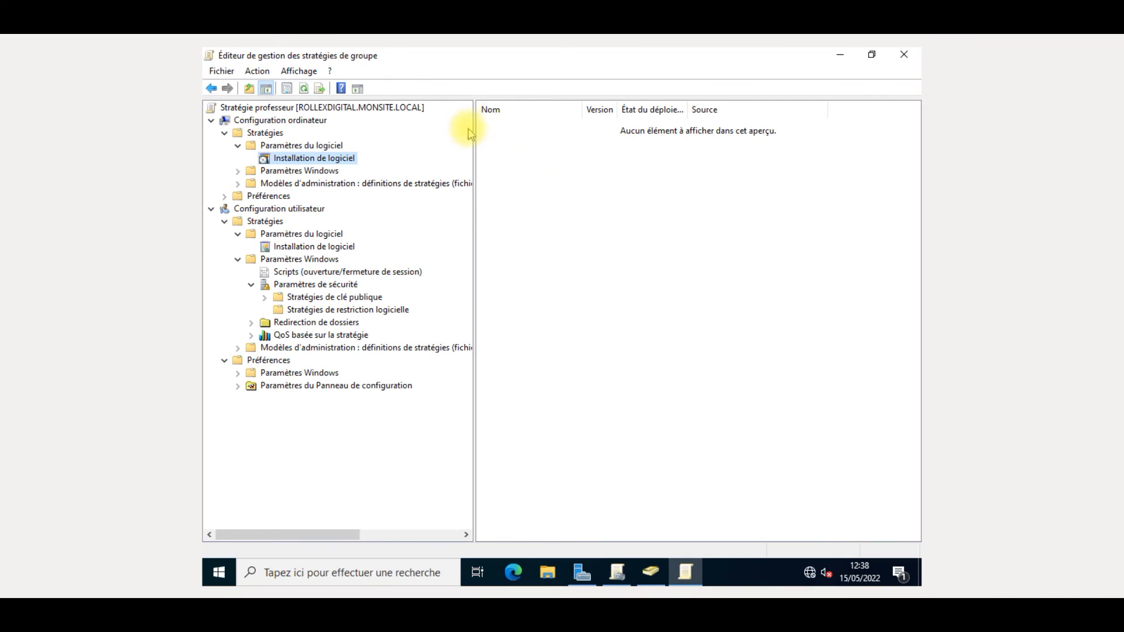
# - Close the policy editor and expand the Group Policy tree down to the monsite.local forest
pyautogui.click(906, 55)
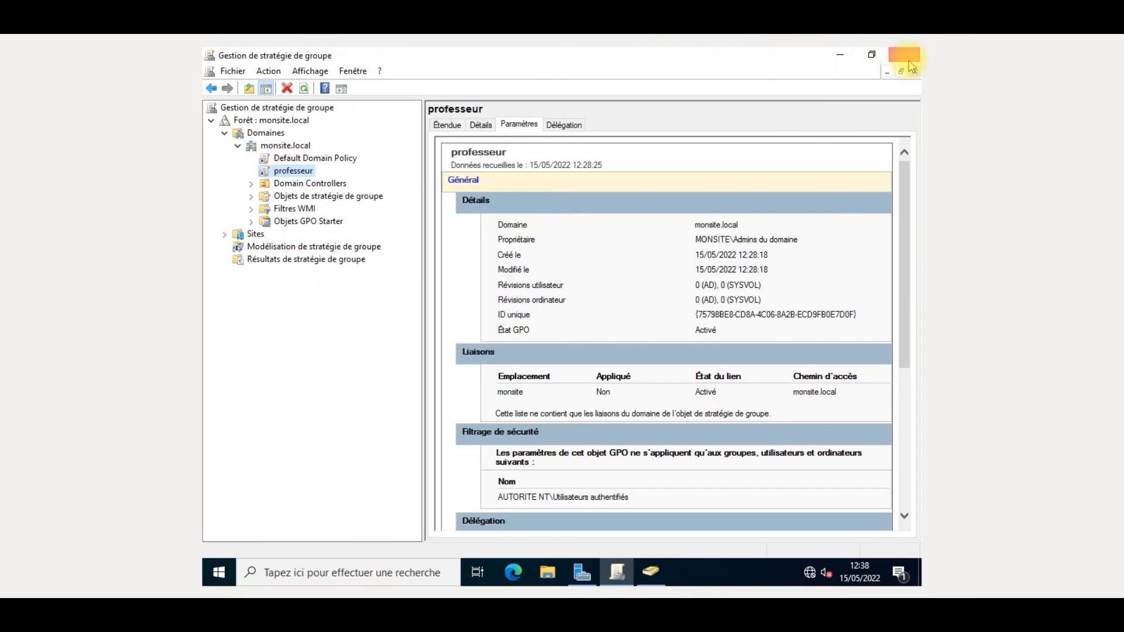
pyautogui.click(252, 197)
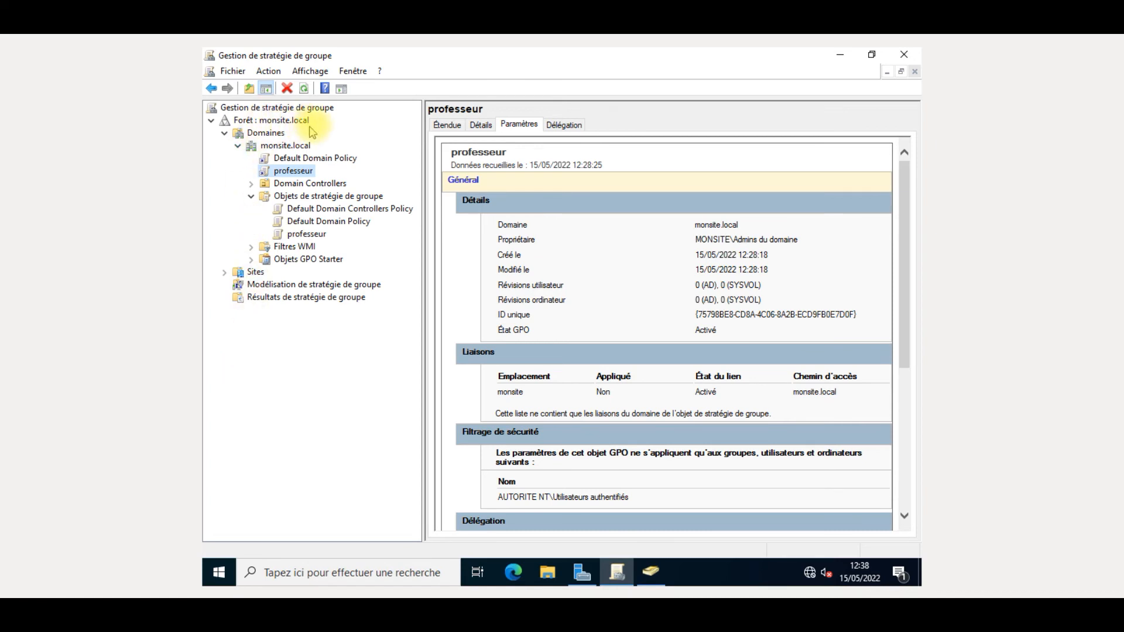
pyautogui.rightClick(295, 121)
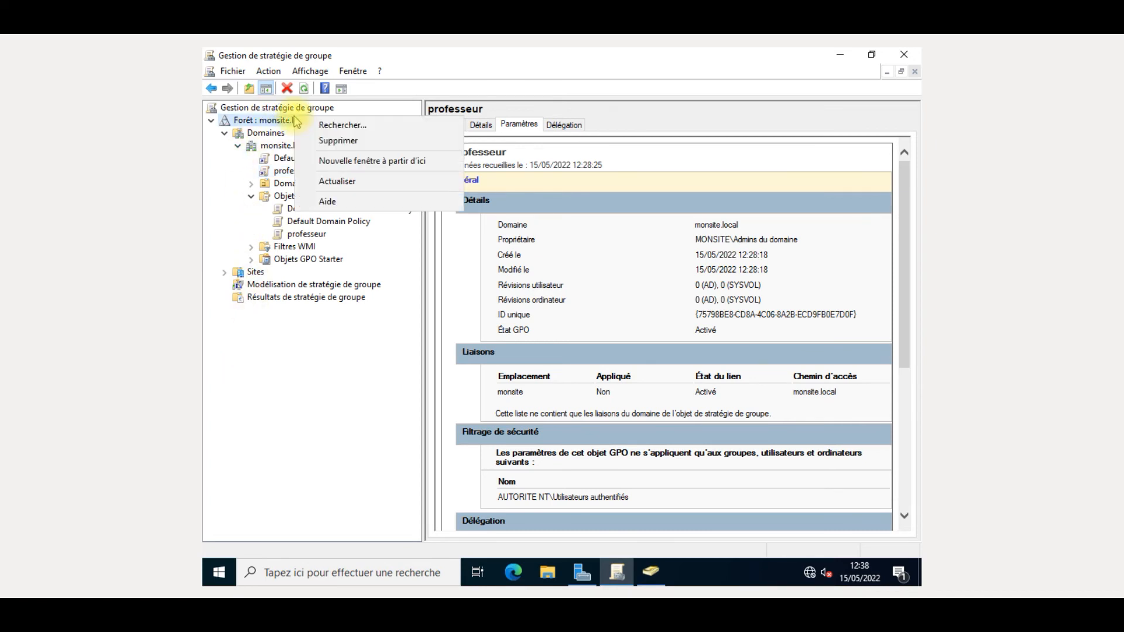
pyautogui.rightClick(271, 135)
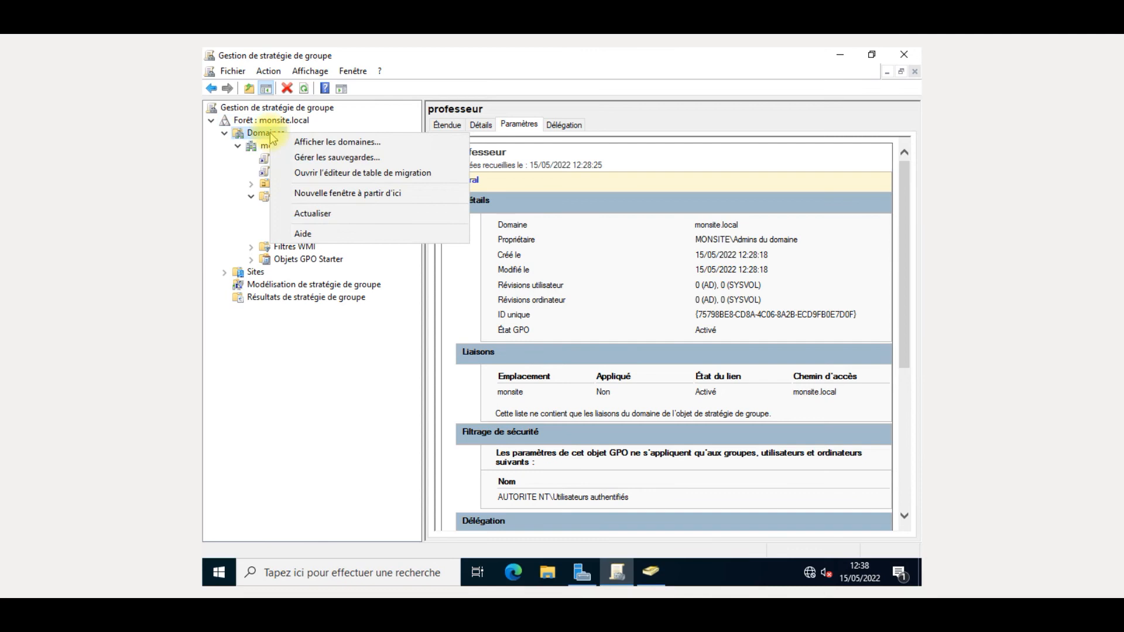
pyautogui.click(256, 149)
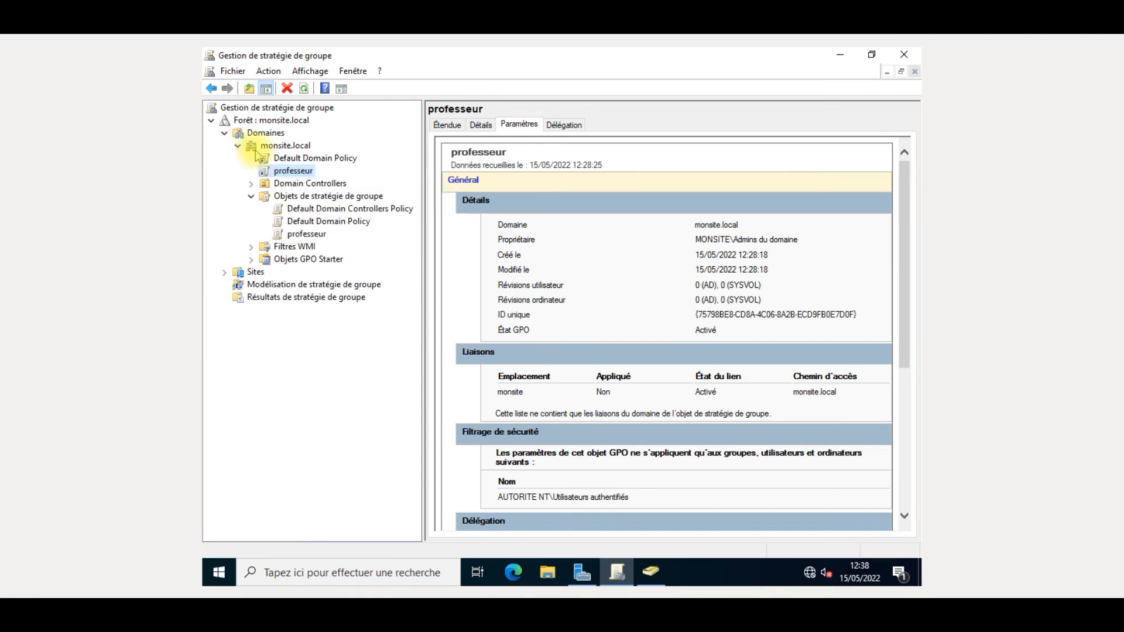
# - Create a new GPO named application linked to the monsite.local domain
pyautogui.rightClick(255, 151)
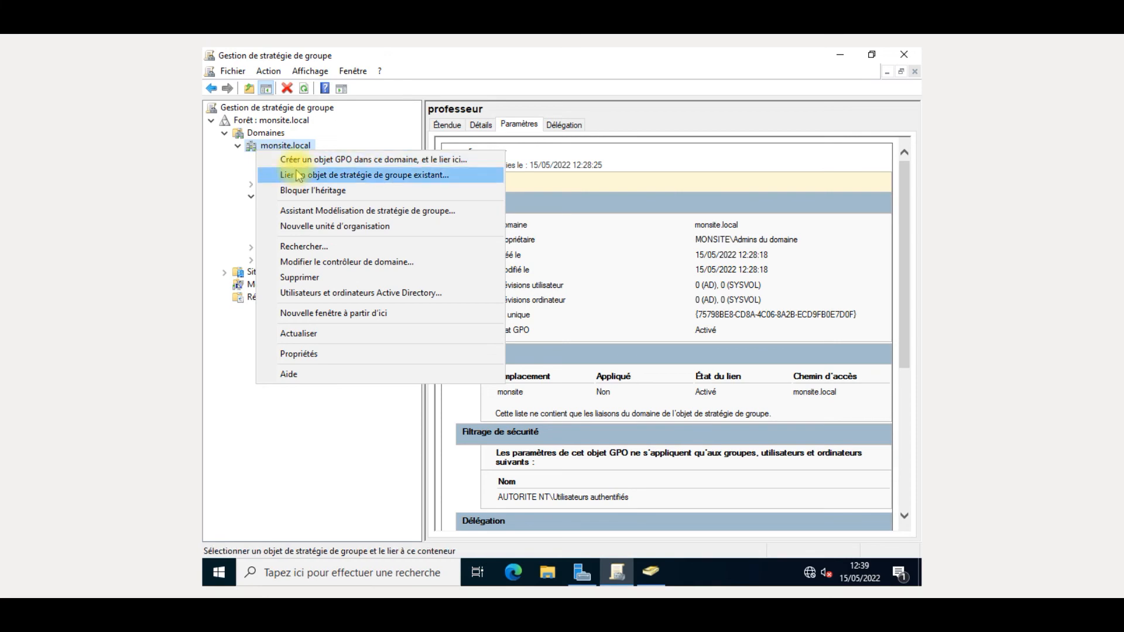
pyautogui.click(283, 159)
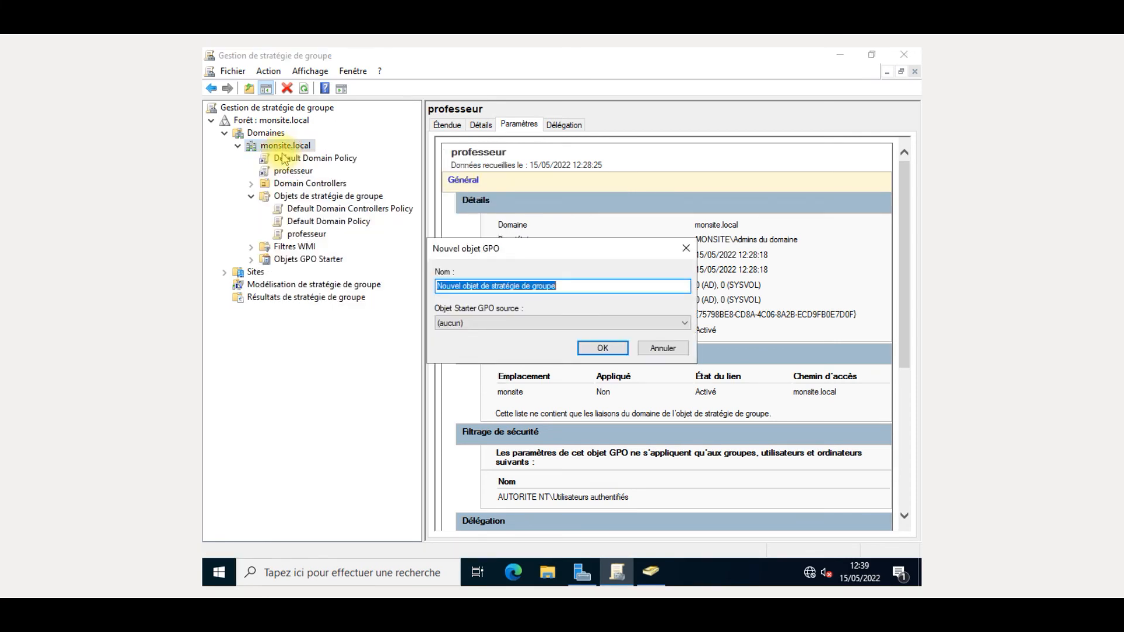
pyautogui.press('BackSpace')
pyautogui.write('application')
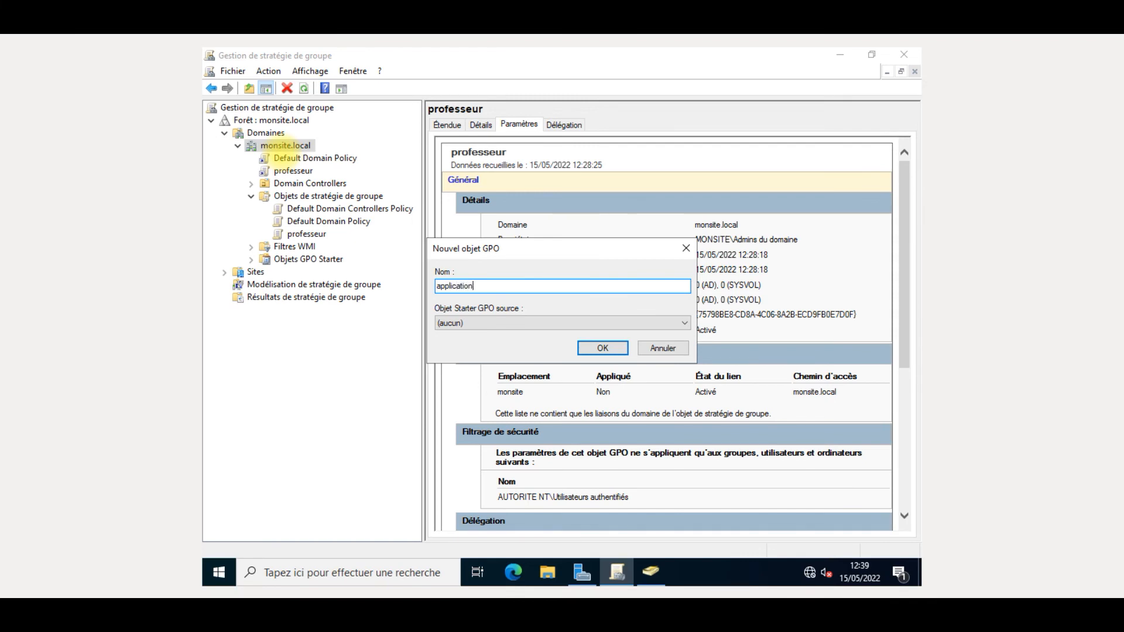
pyautogui.press('Return')
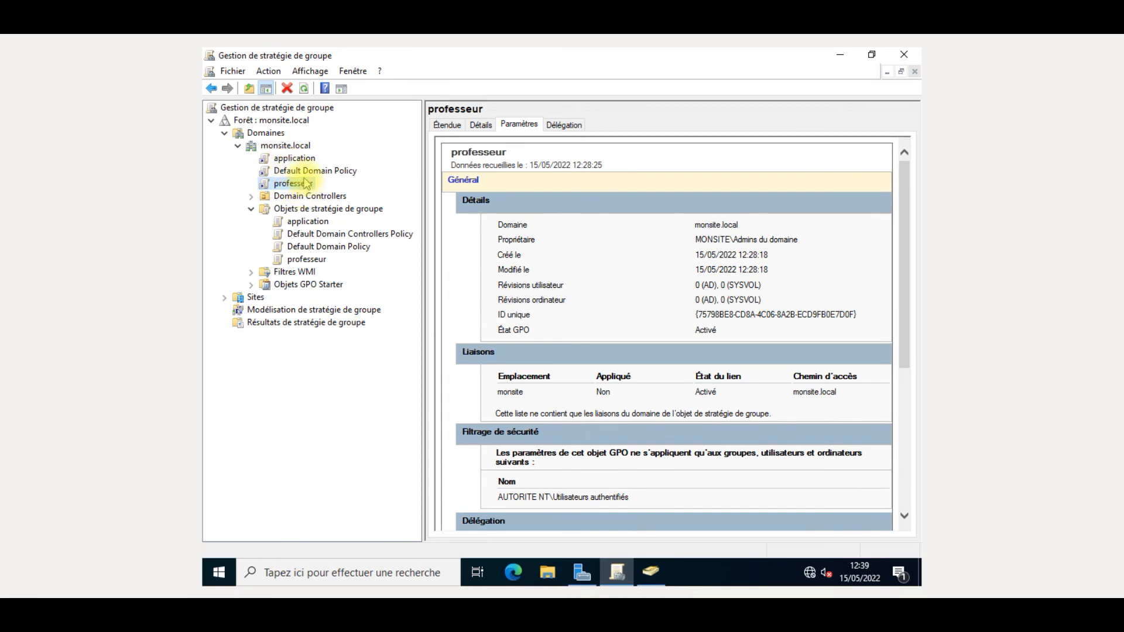
pyautogui.rightClick(306, 184)
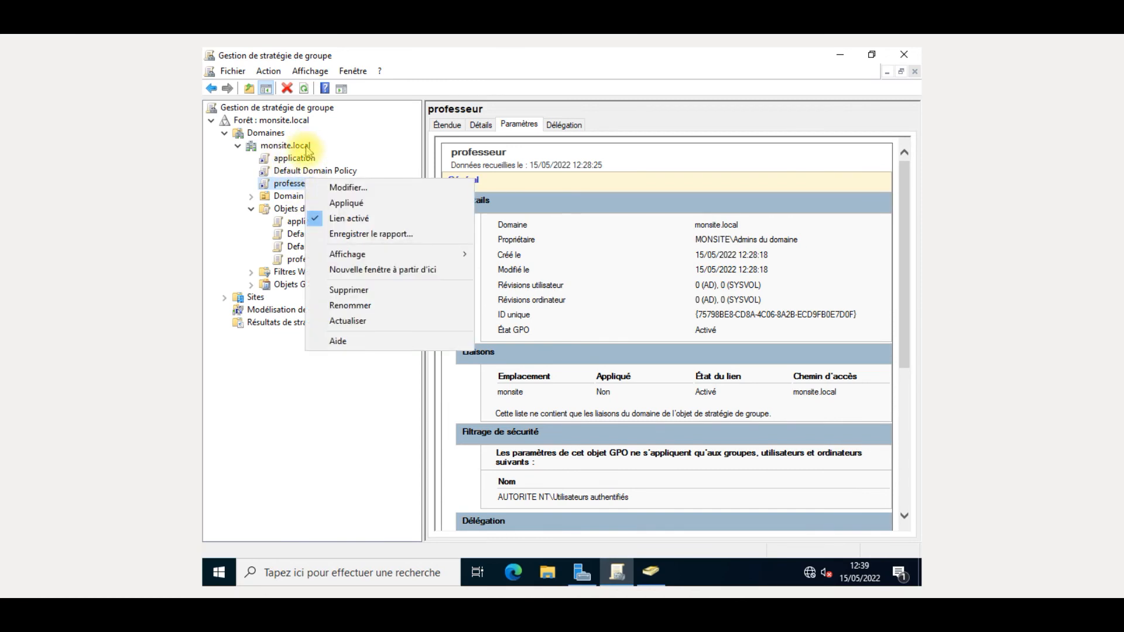
# - Dismiss the IE security and link notices, then open the application GPO with Modifier
pyautogui.click(304, 159)
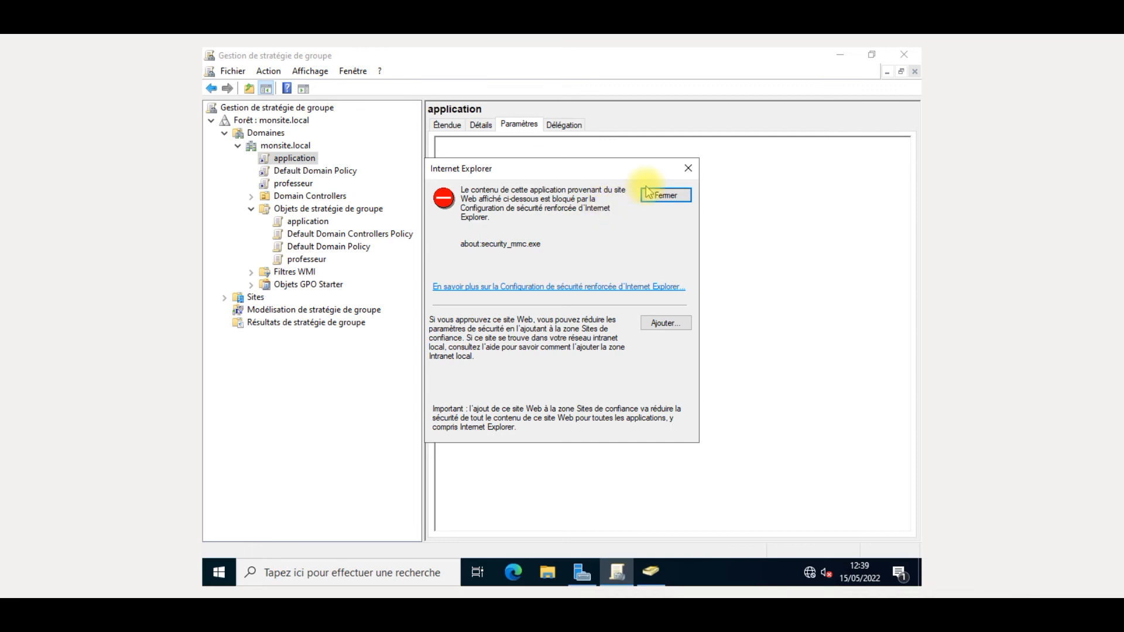
pyautogui.click(688, 168)
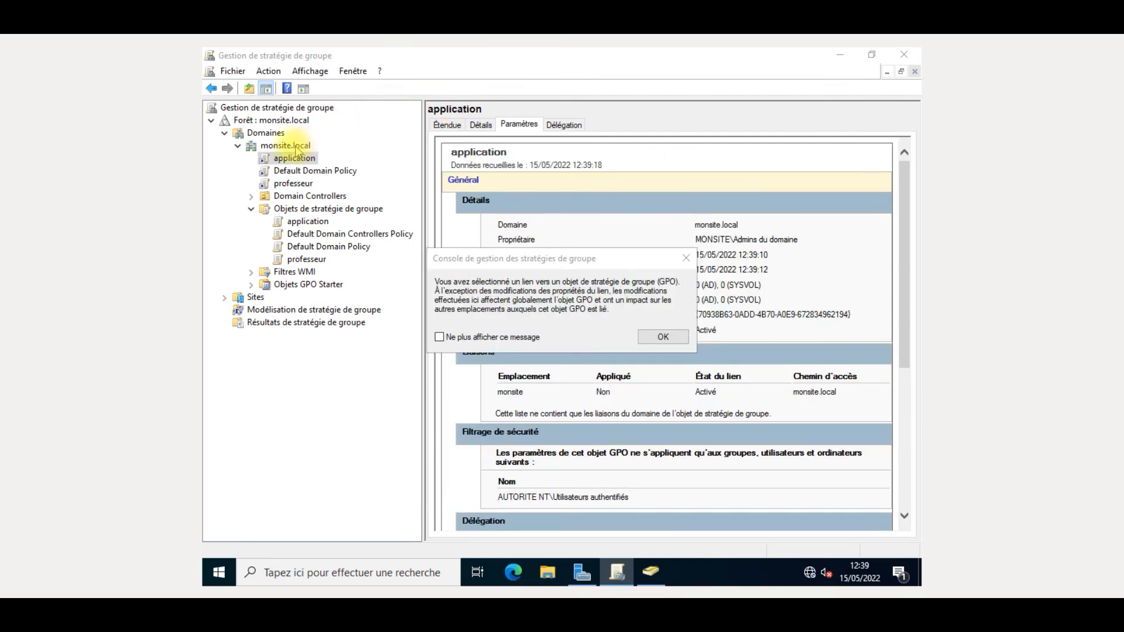
pyautogui.click(680, 258)
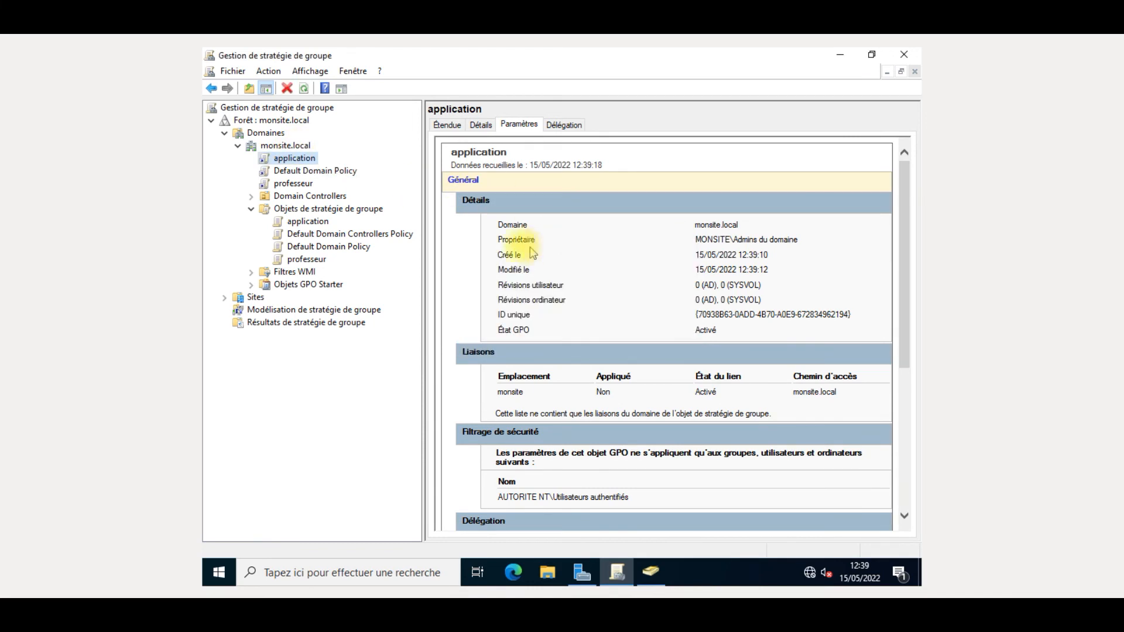
pyautogui.rightClick(292, 158)
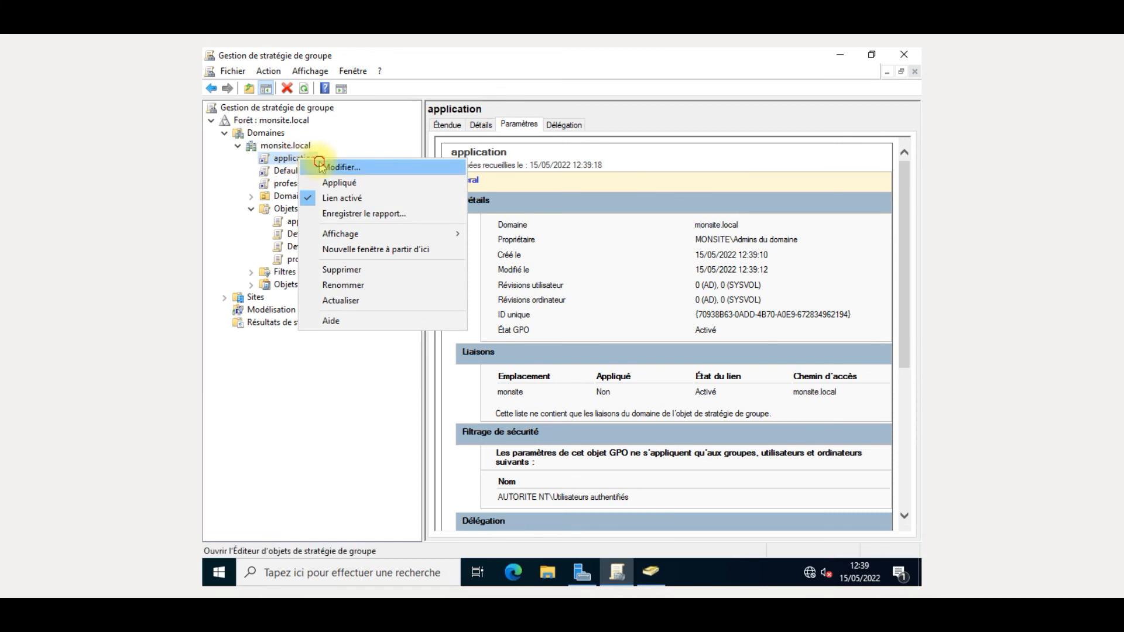
pyautogui.click(324, 165)
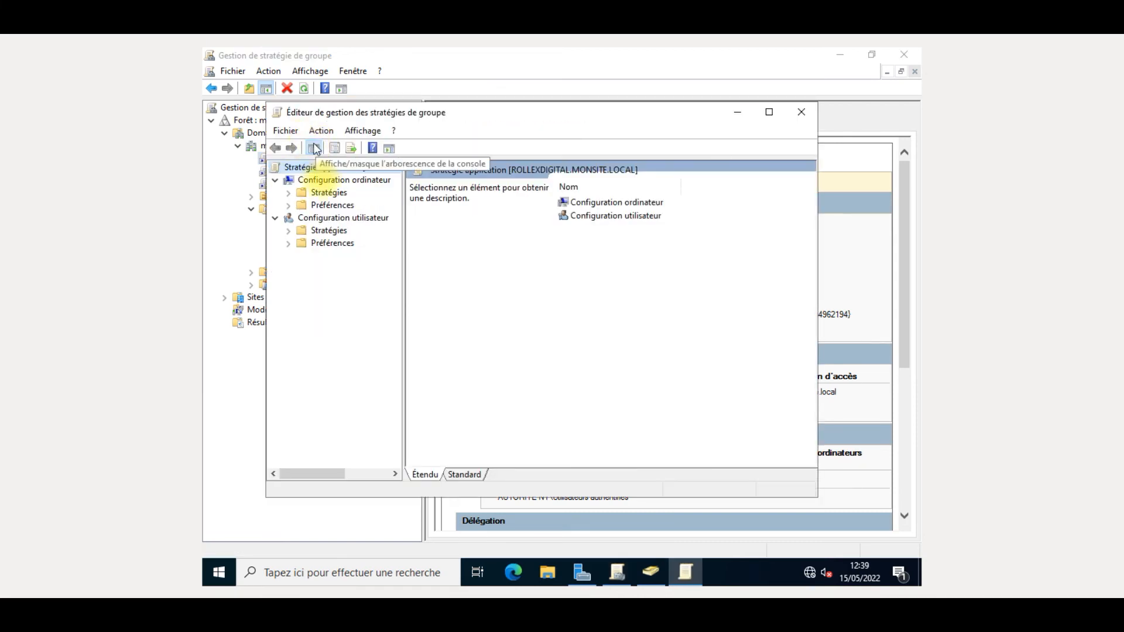
# - Expand Configuration ordinateur to Paramètres du logiciel, maximize and widen the tree, and select Installation de logiciel
pyautogui.click(319, 193)
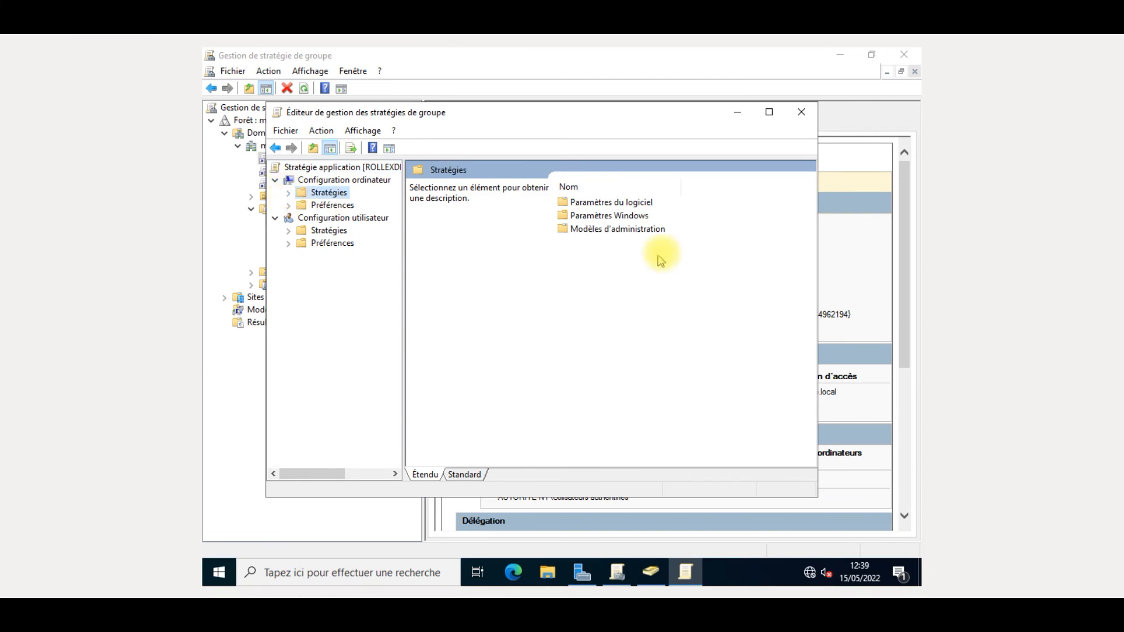
pyautogui.doubleClick(615, 202)
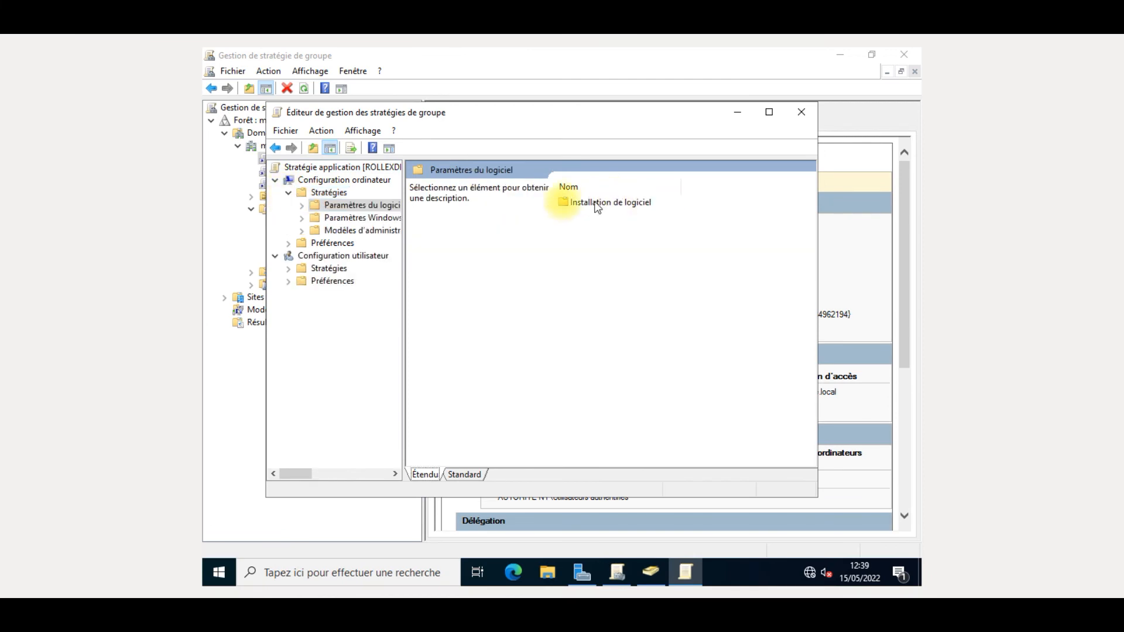
pyautogui.click(302, 206)
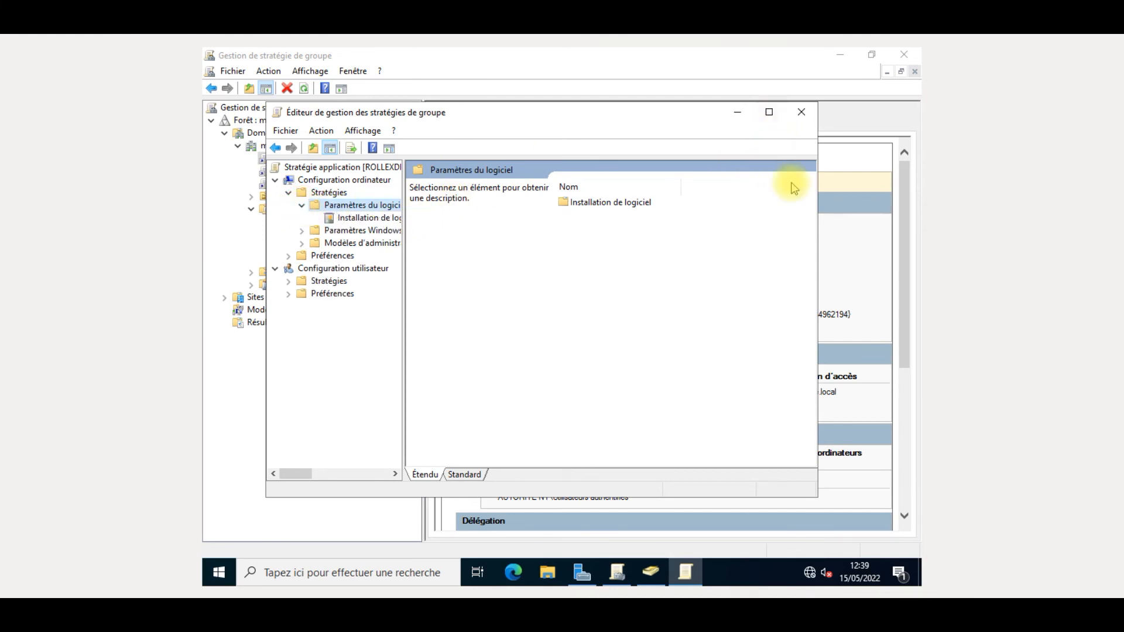
pyautogui.click(770, 112)
pyautogui.moveTo(339, 276); pyautogui.dragTo(454, 278)
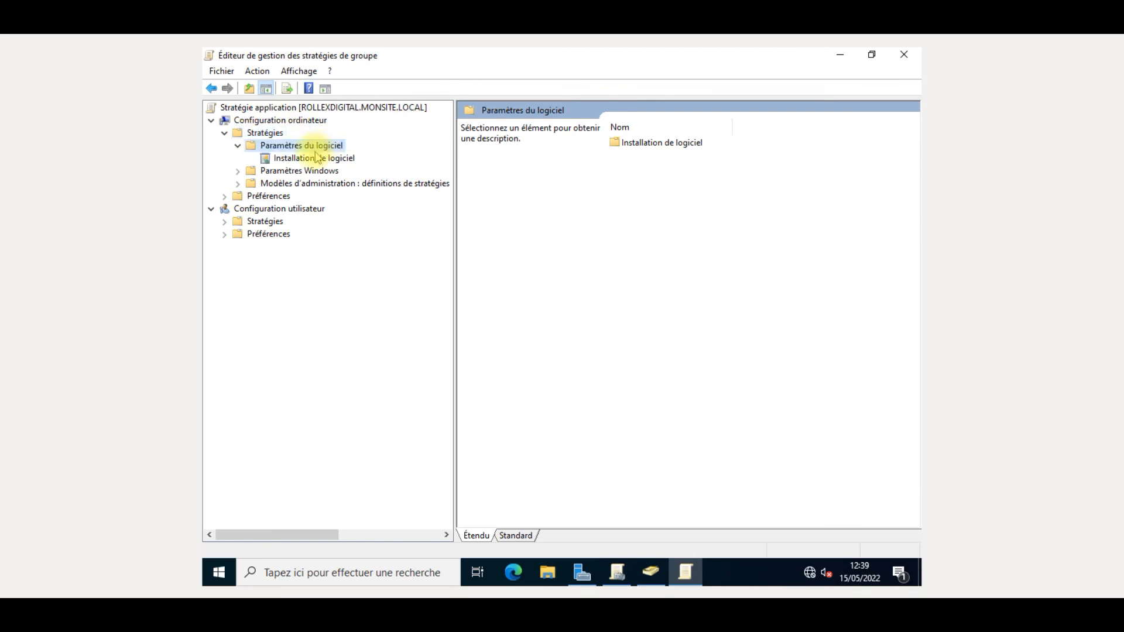
pyautogui.rightClick(317, 148)
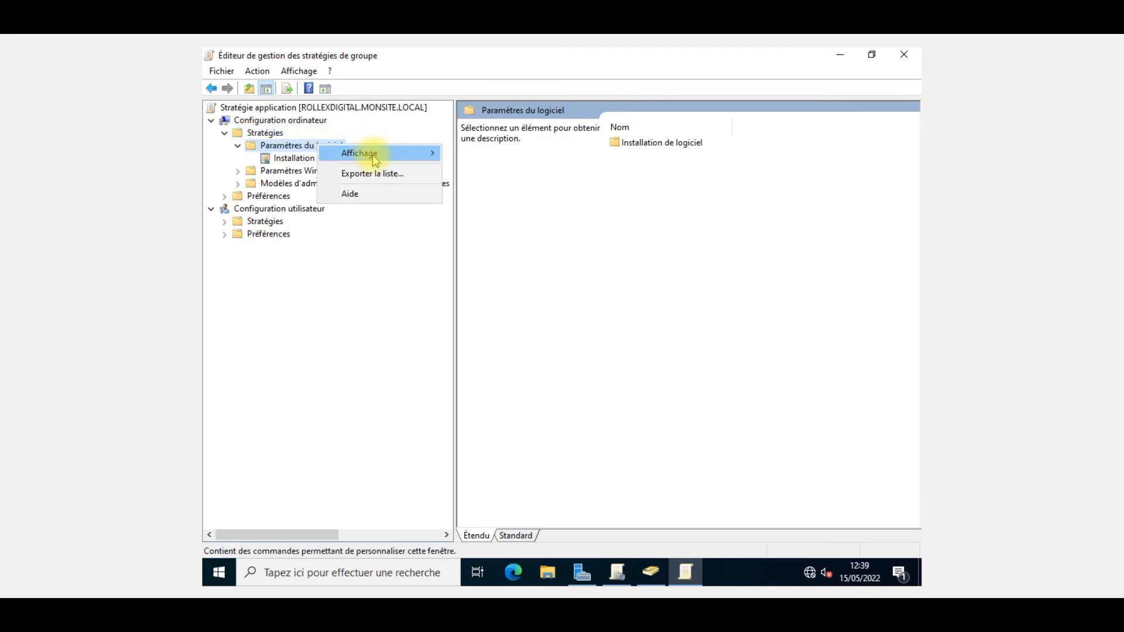
pyautogui.moveTo(374, 159)
pyautogui.click(372, 129)
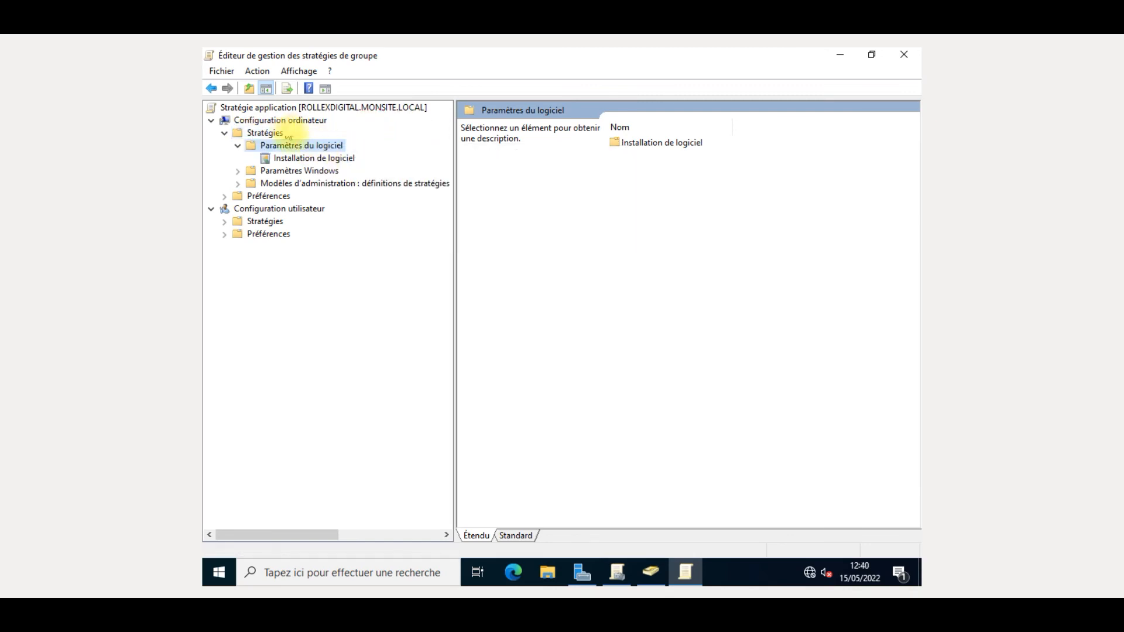
pyautogui.click(299, 158)
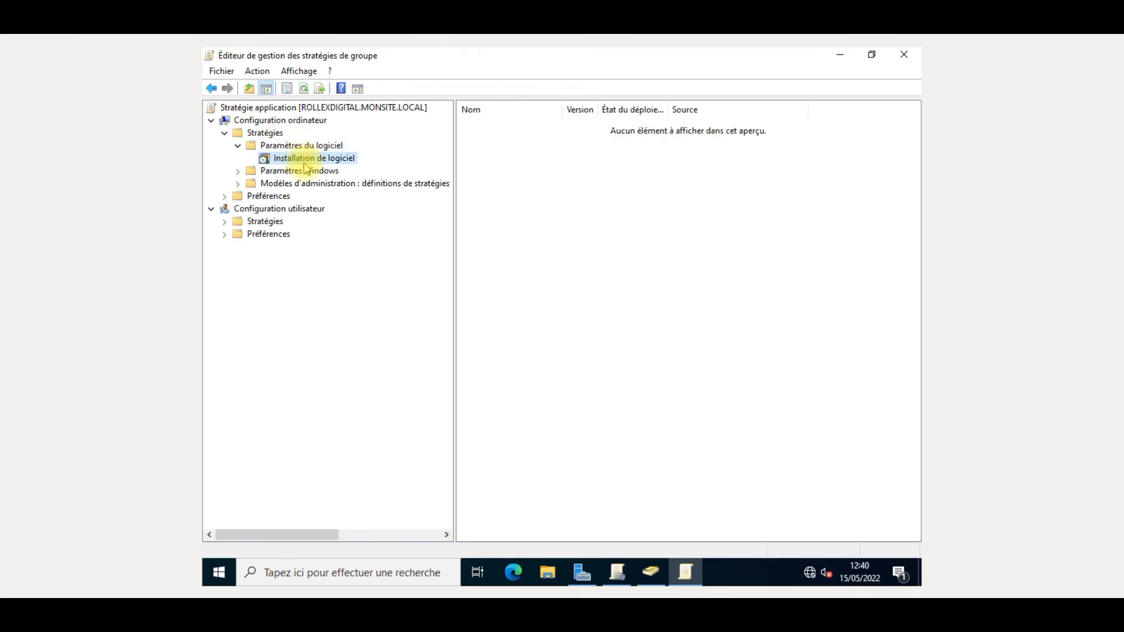
# - Add Firefox Setup 100.0 from Téléchargements as a new Installation de logiciel package
pyautogui.rightClick(337, 163)
pyautogui.moveTo(376, 169)
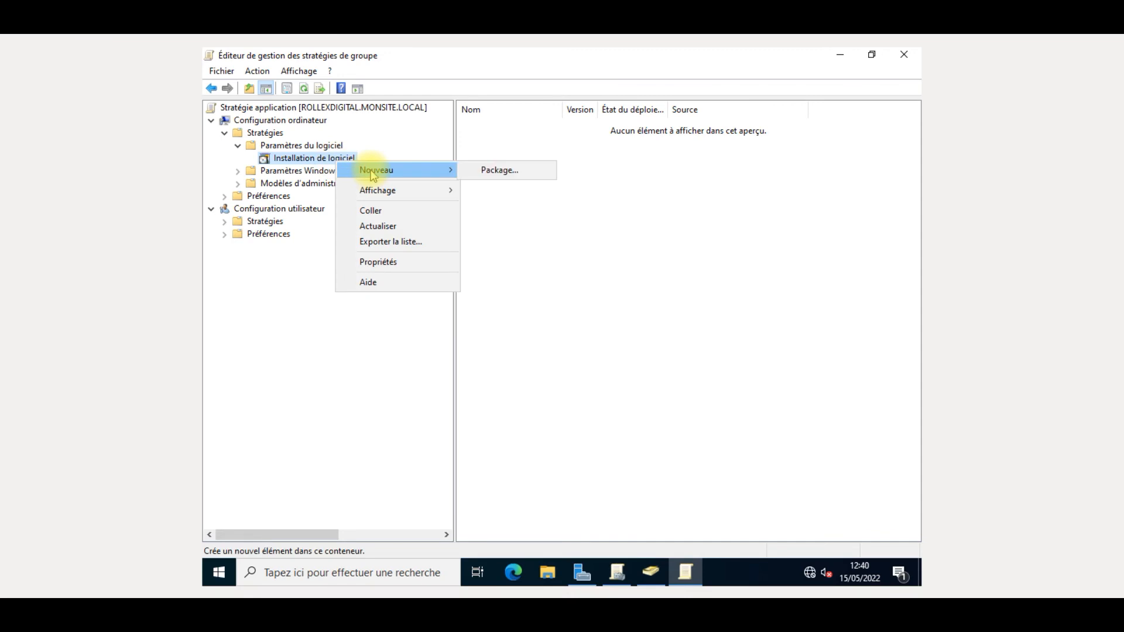
pyautogui.click(540, 175)
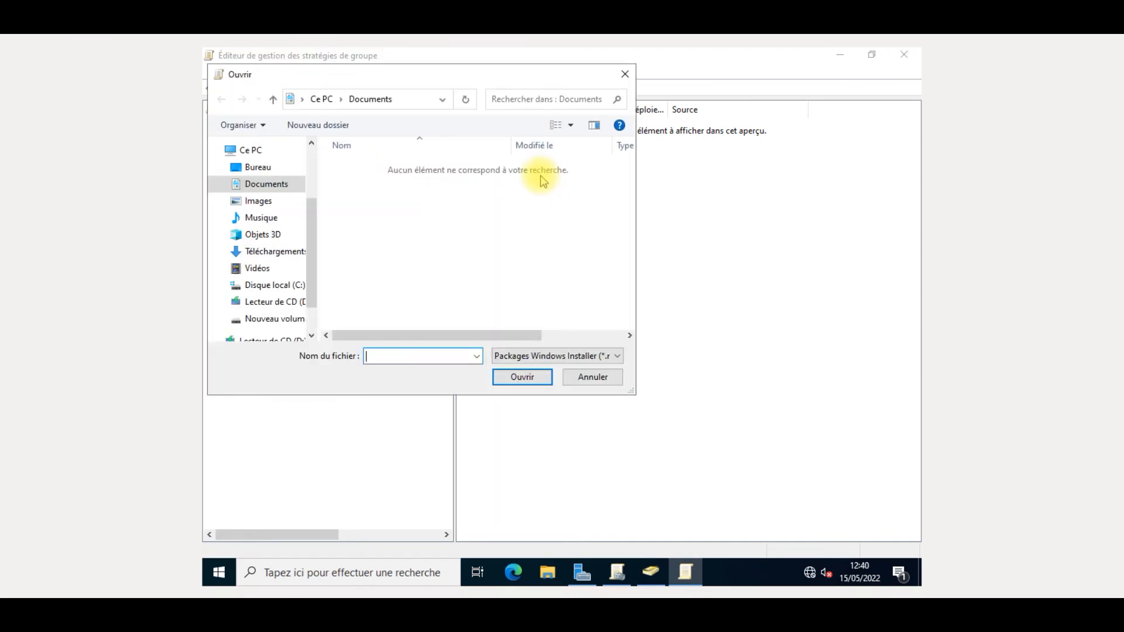
pyautogui.scroll(-1, 281, 270)
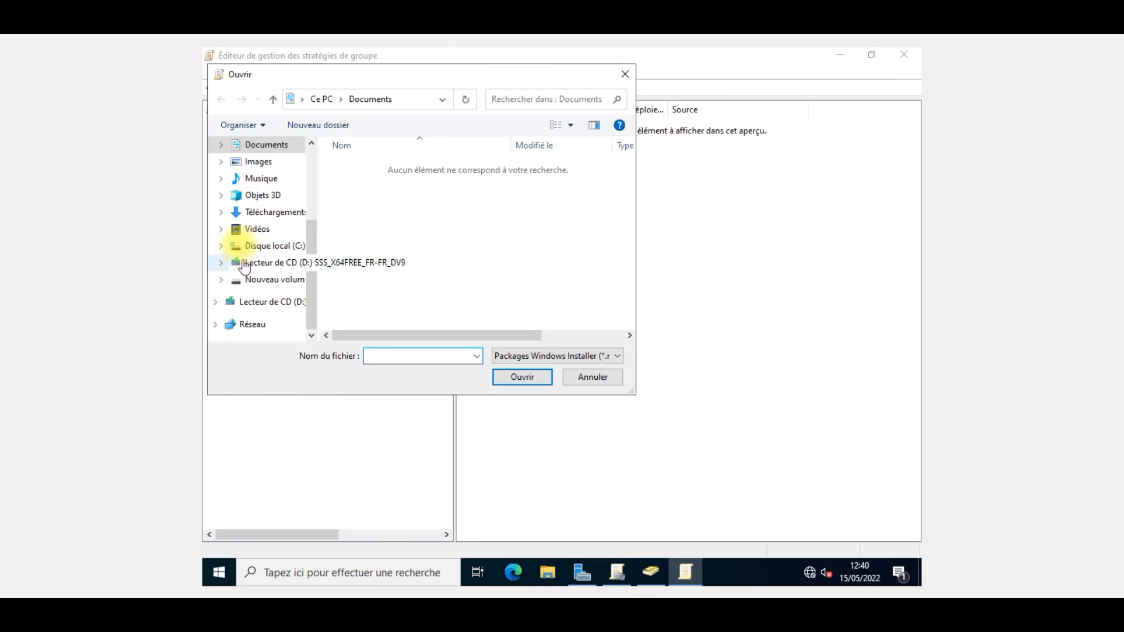
pyautogui.click(268, 211)
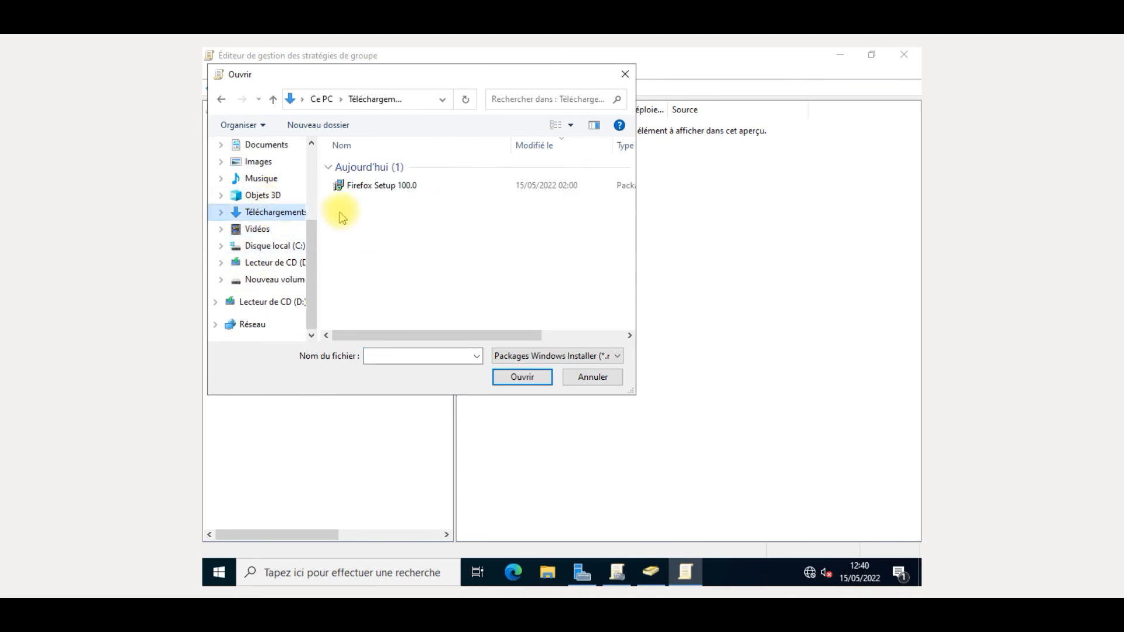
pyautogui.click(367, 191)
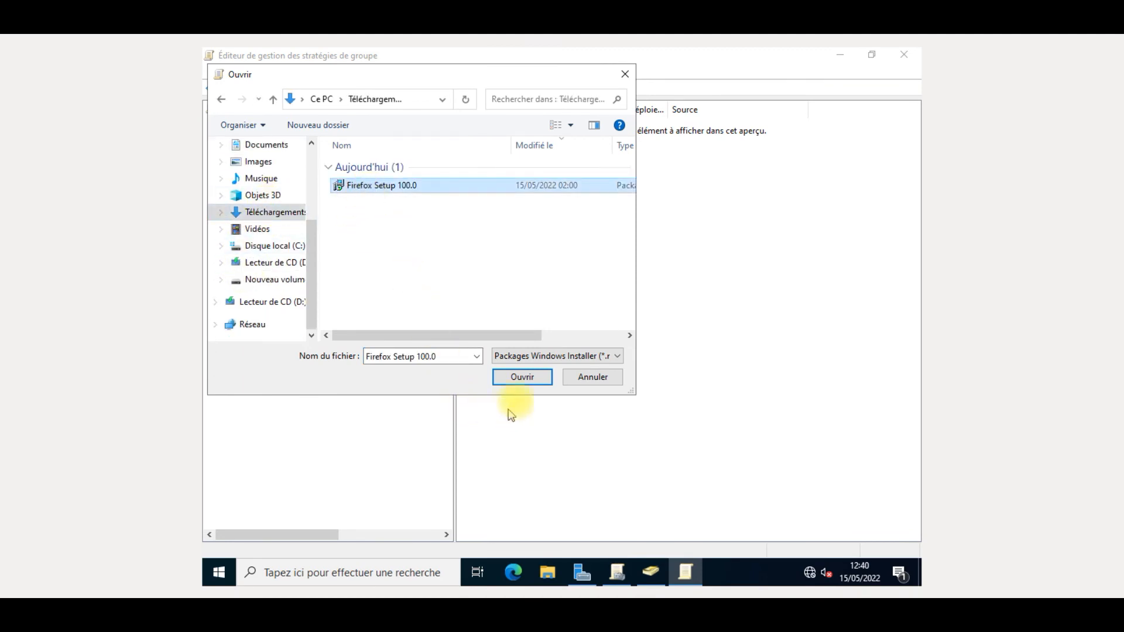
pyautogui.click(522, 378)
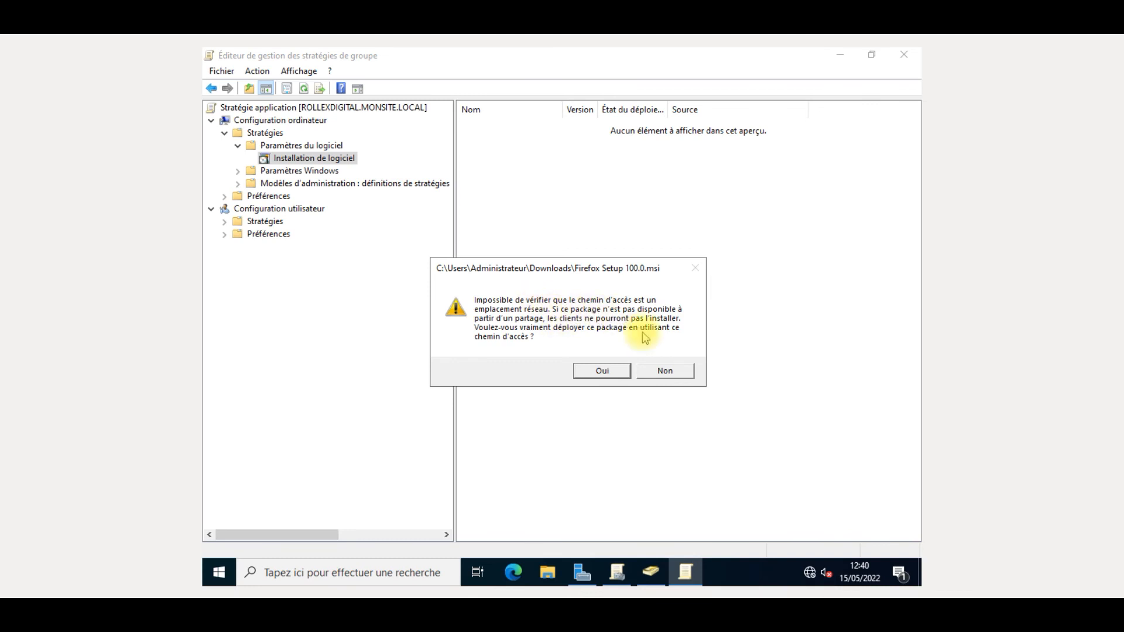
# - Accept the non-network path warning with Oui to reach Déploiement du logiciel
pyautogui.click(603, 371)
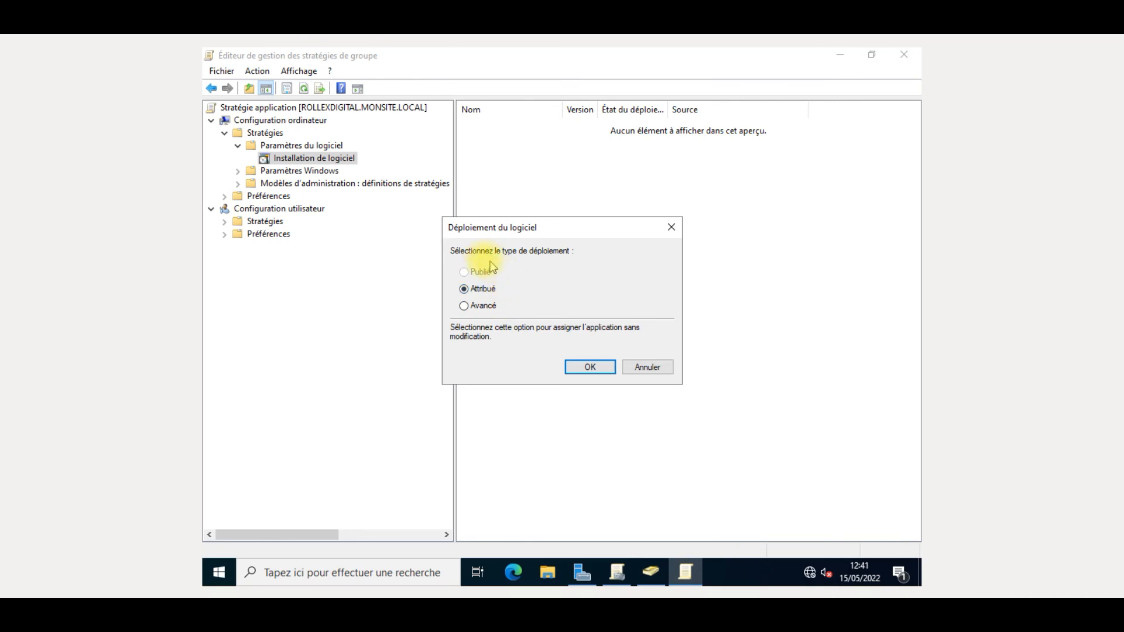
# - Choose Attribué as the Firefox deployment type and confirm with OK
pyautogui.click(464, 306)
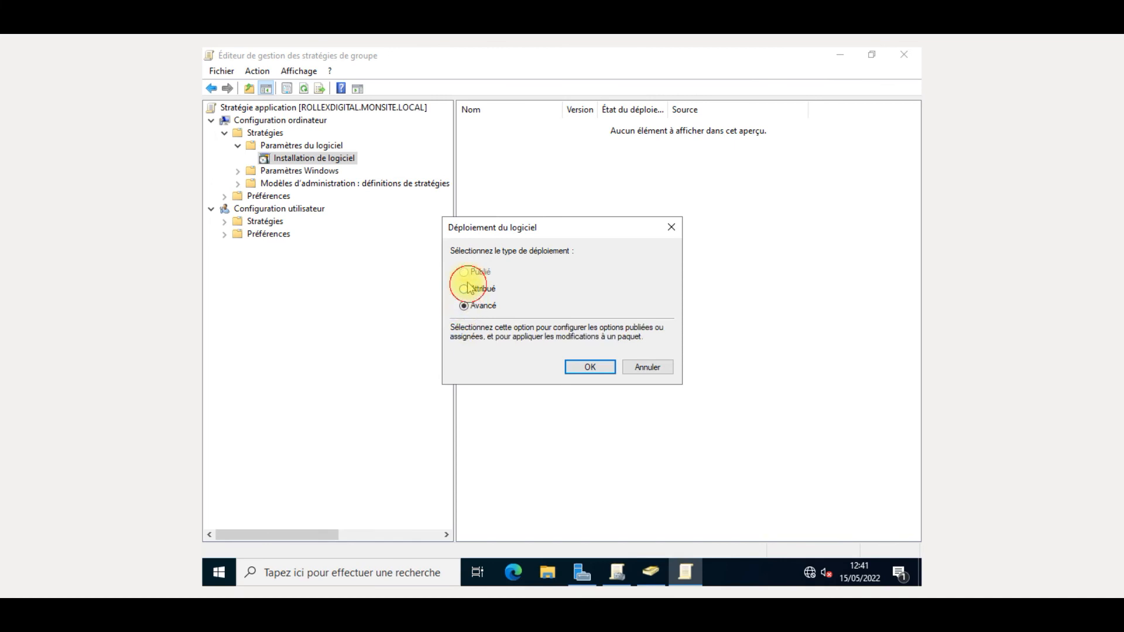
pyautogui.click(465, 290)
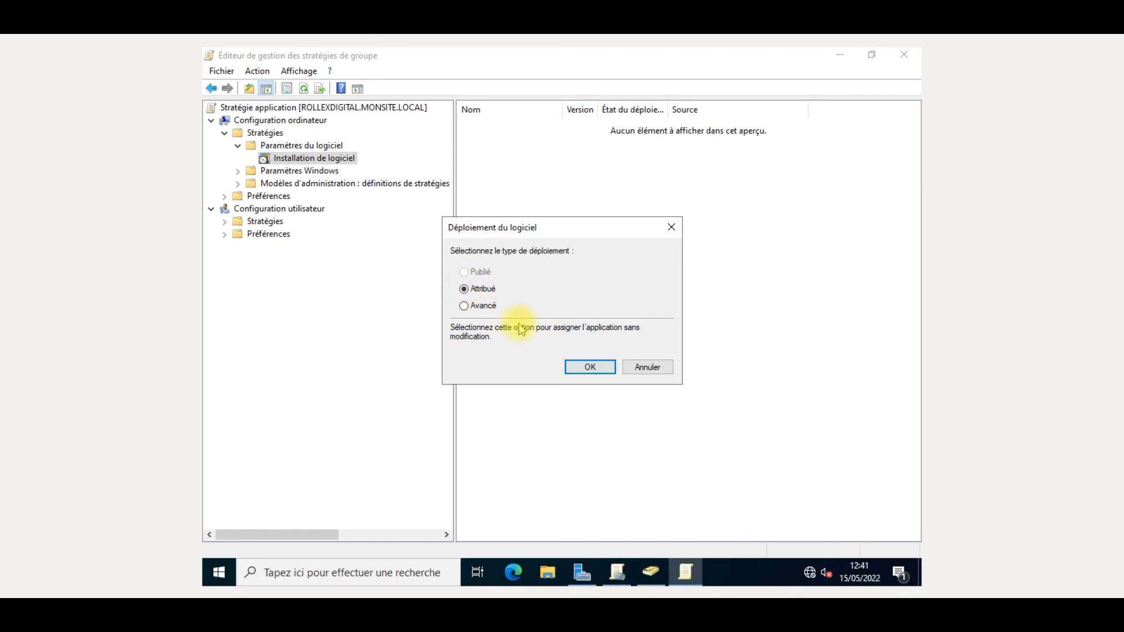
pyautogui.click(588, 360)
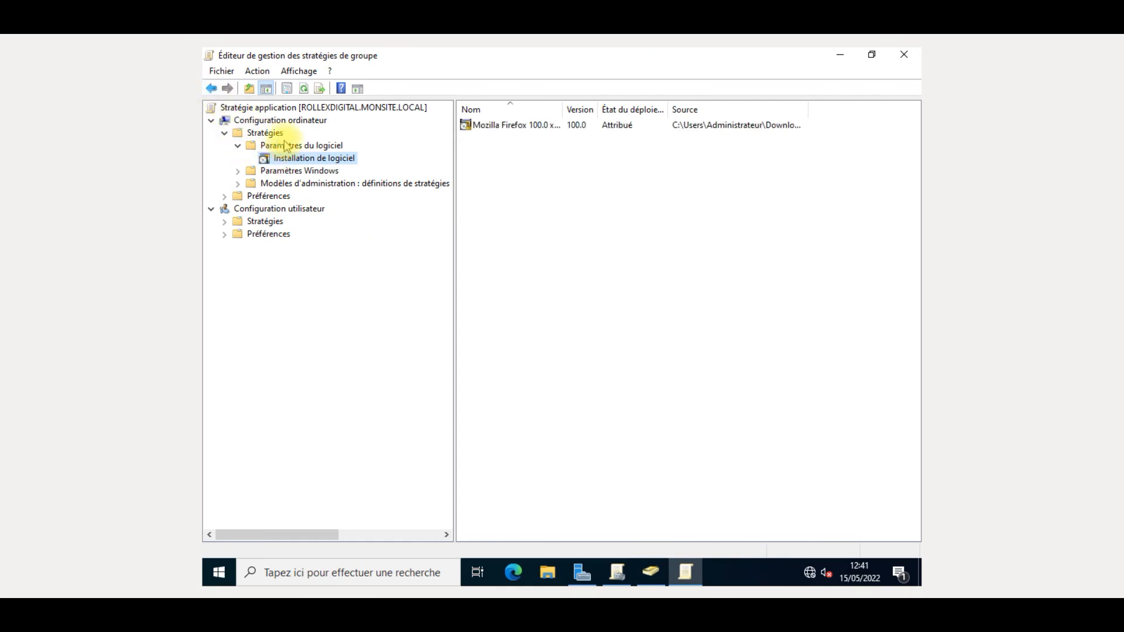
# - Select the Mozilla Firefox 100.0 package, then bring the PowerShell window forward
pyautogui.click(609, 133)
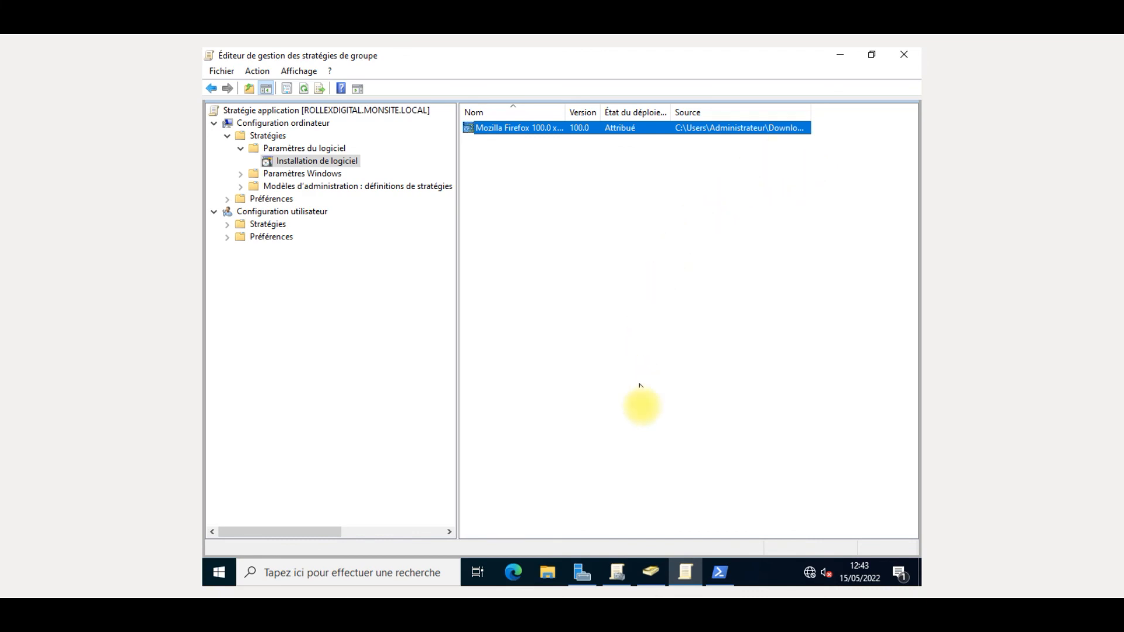
pyautogui.click(710, 565)
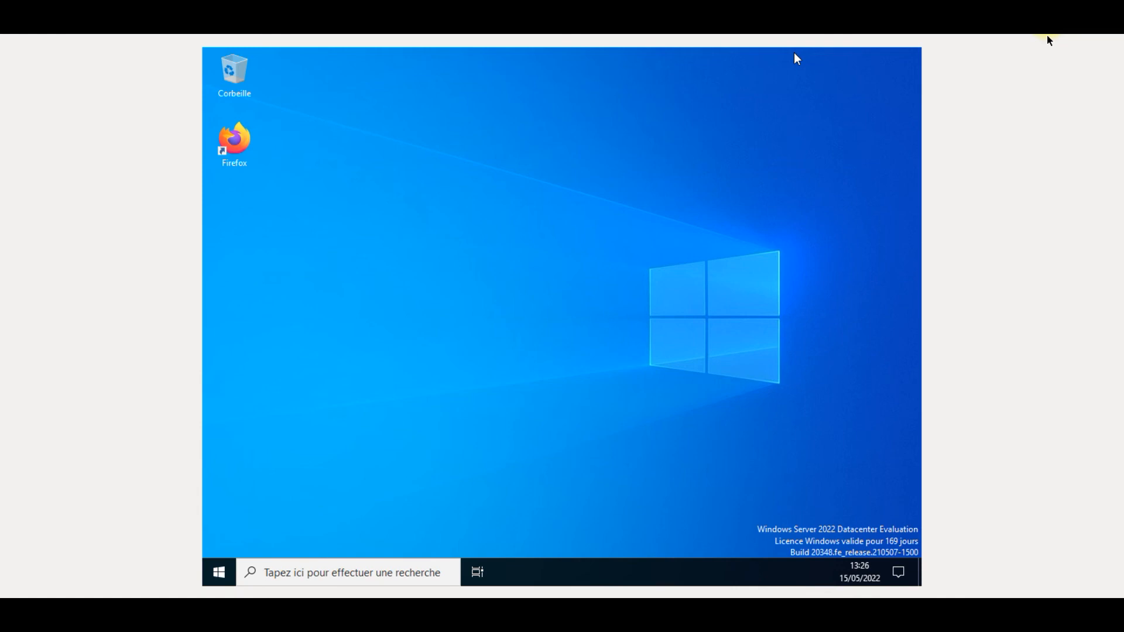
# - Select the deployed Firefox shortcut on the client desktop while Server Manager starts
pyautogui.click(248, 143)
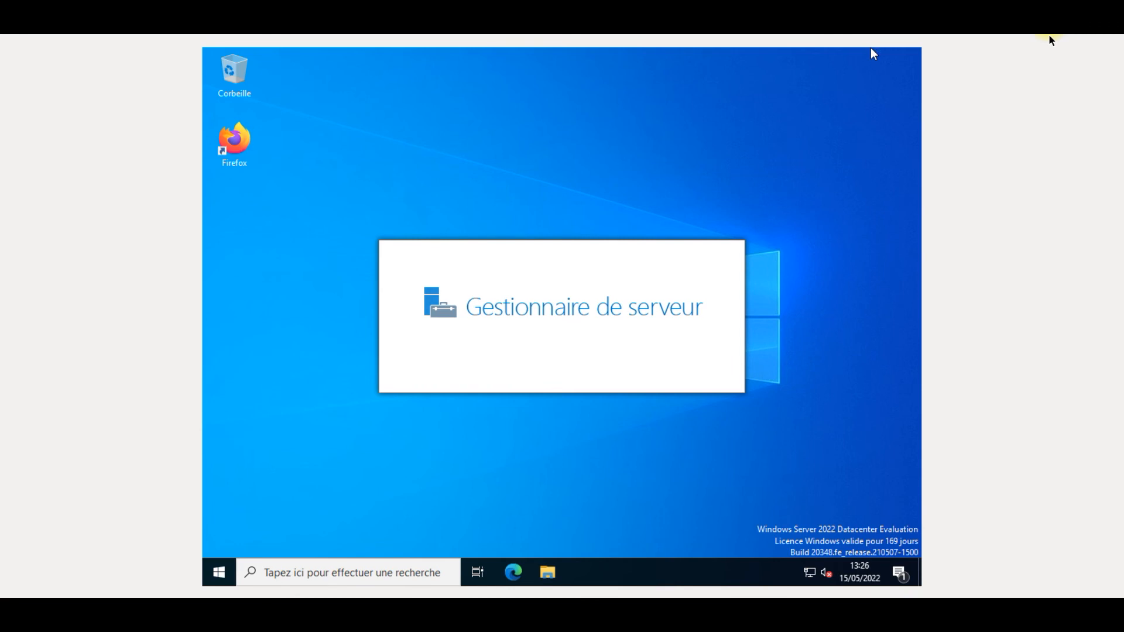
pyautogui.click(1044, 36)
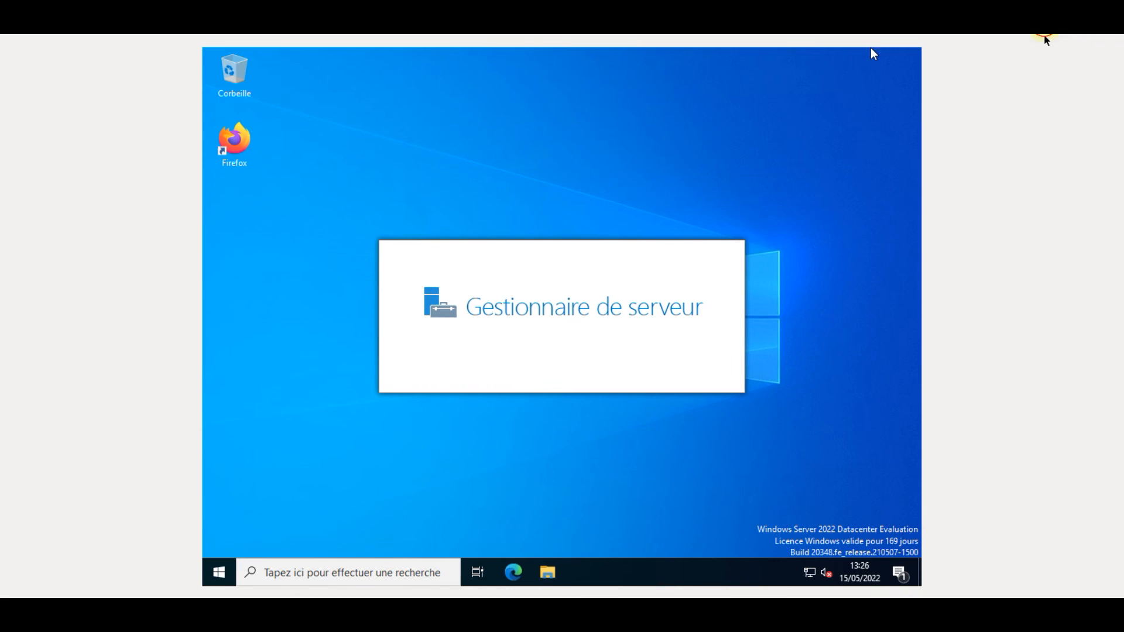